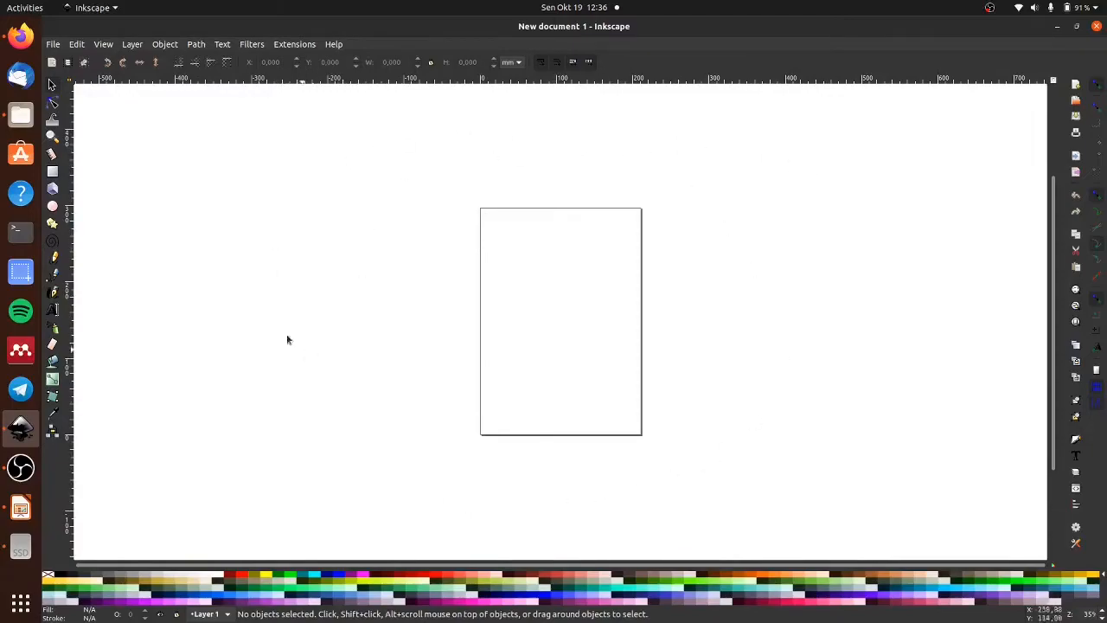
click(56, 44)
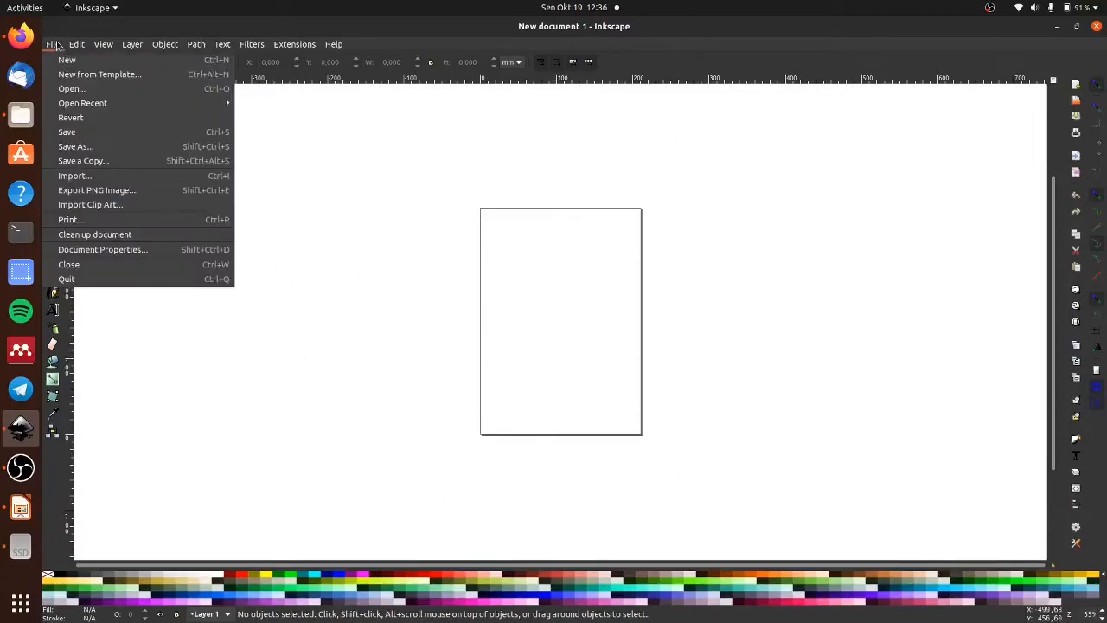
mouse_move(76, 45)
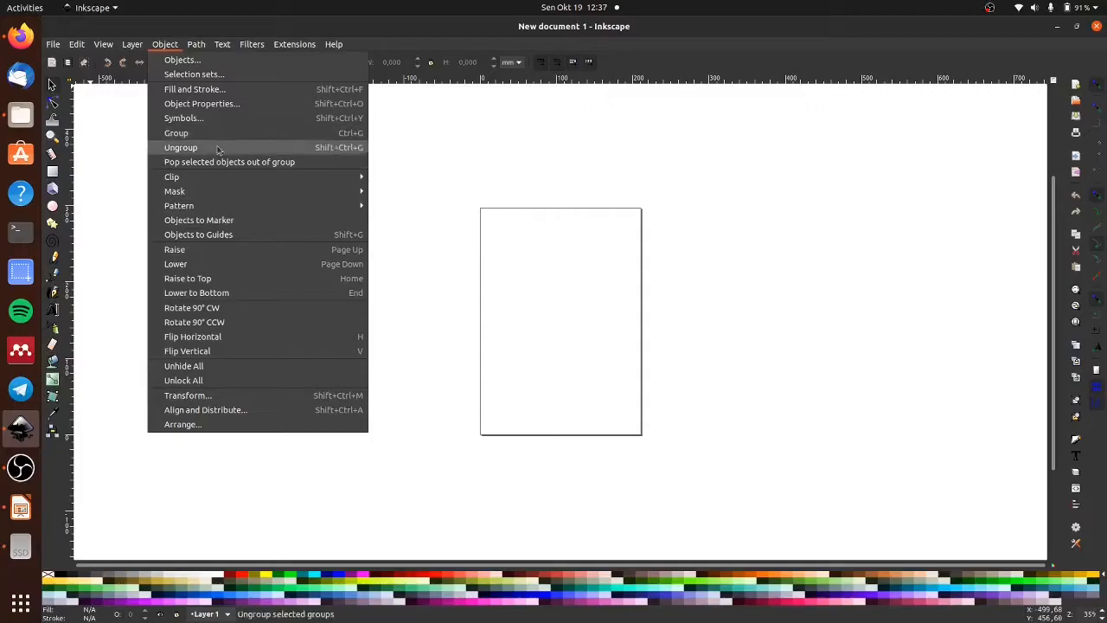
mouse_move(232, 192)
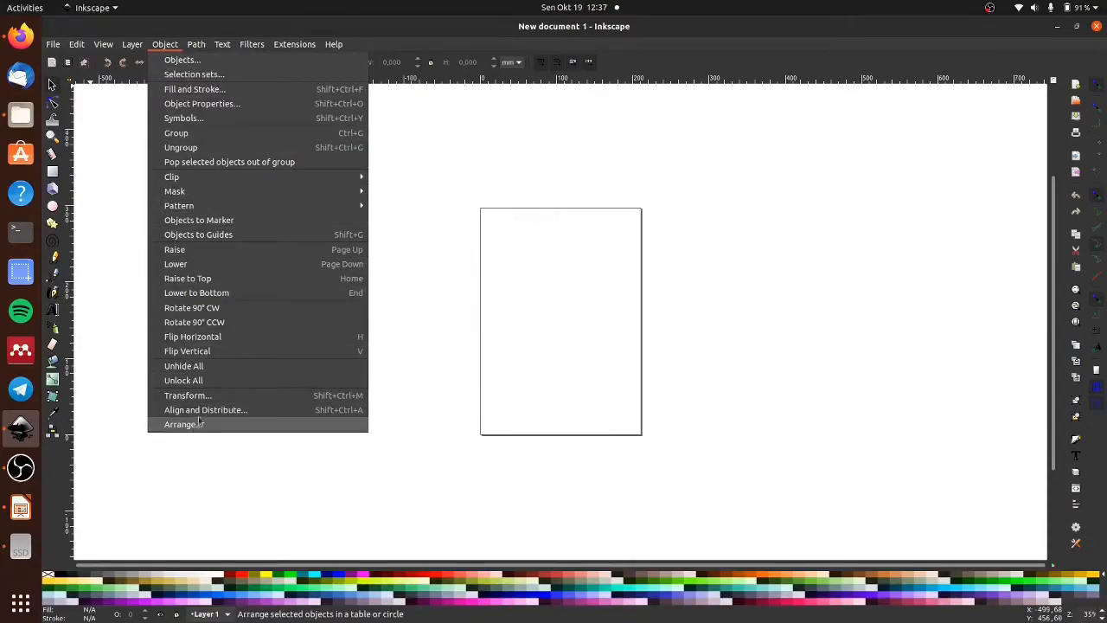
mouse_move(197, 44)
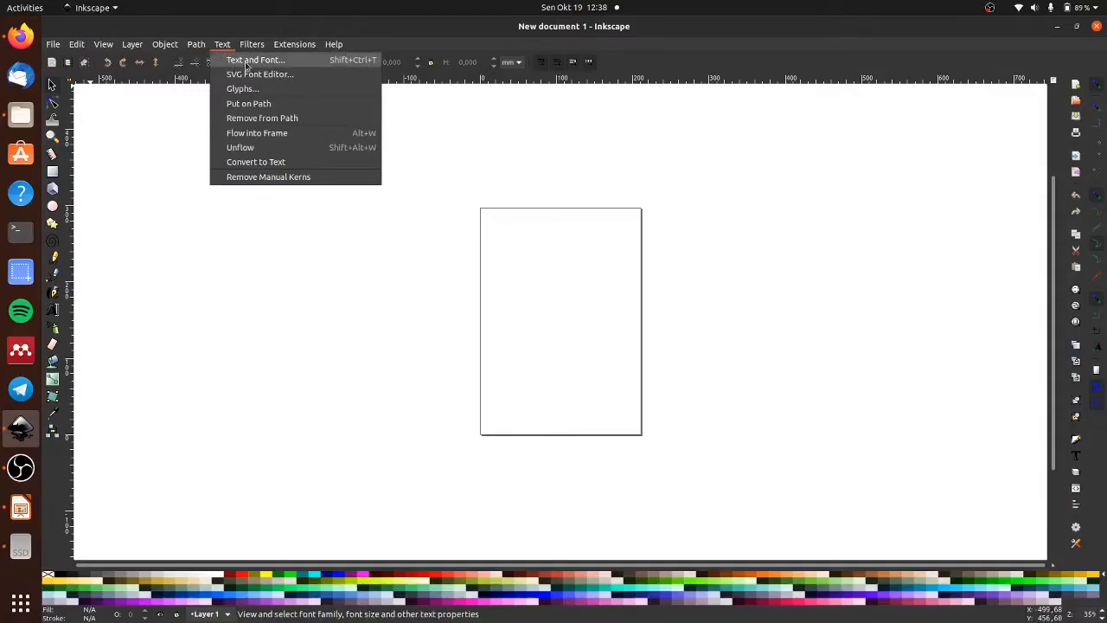
click(321, 225)
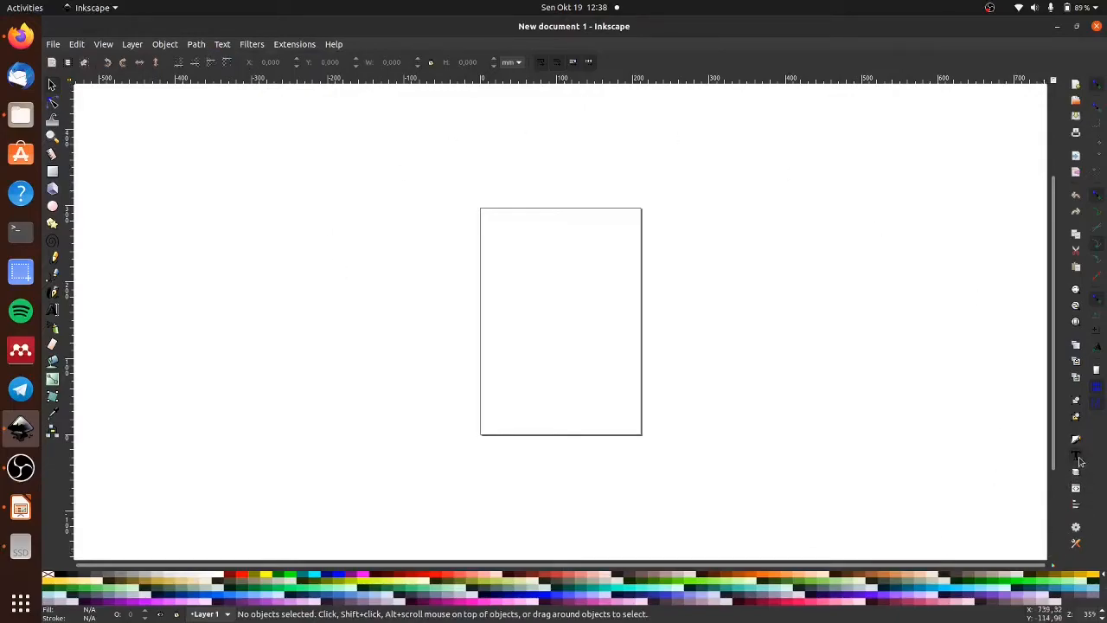
click(222, 47)
click(228, 354)
- Close Inkscape and launch it again with a new blank document
click(1096, 26)
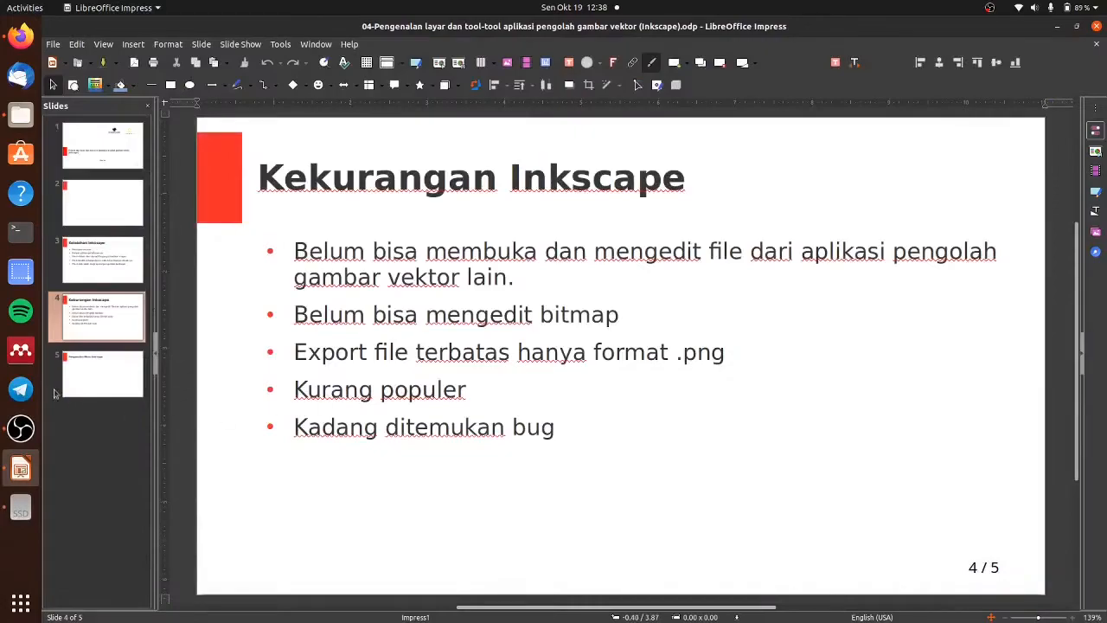
click(21, 603)
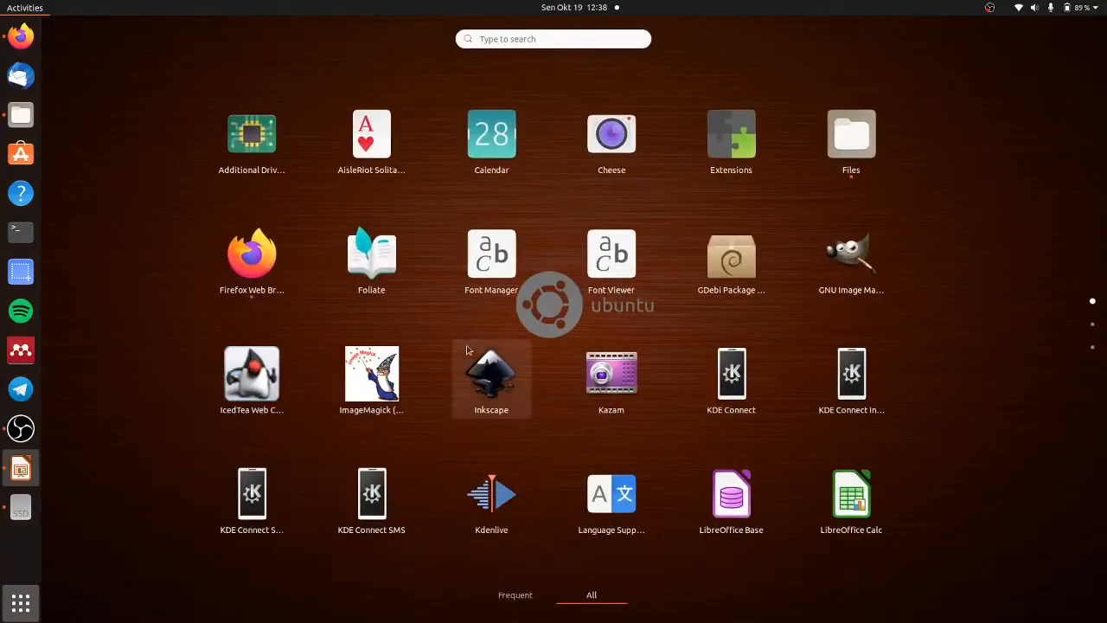
click(467, 350)
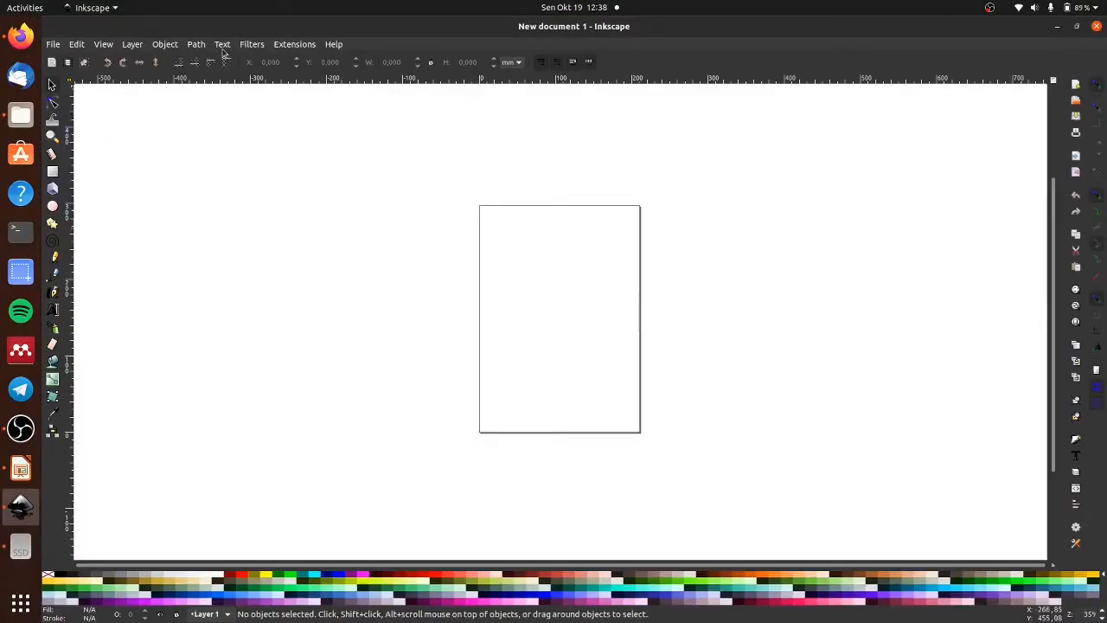
- Open the Text and Font settings for the blank document
click(223, 45)
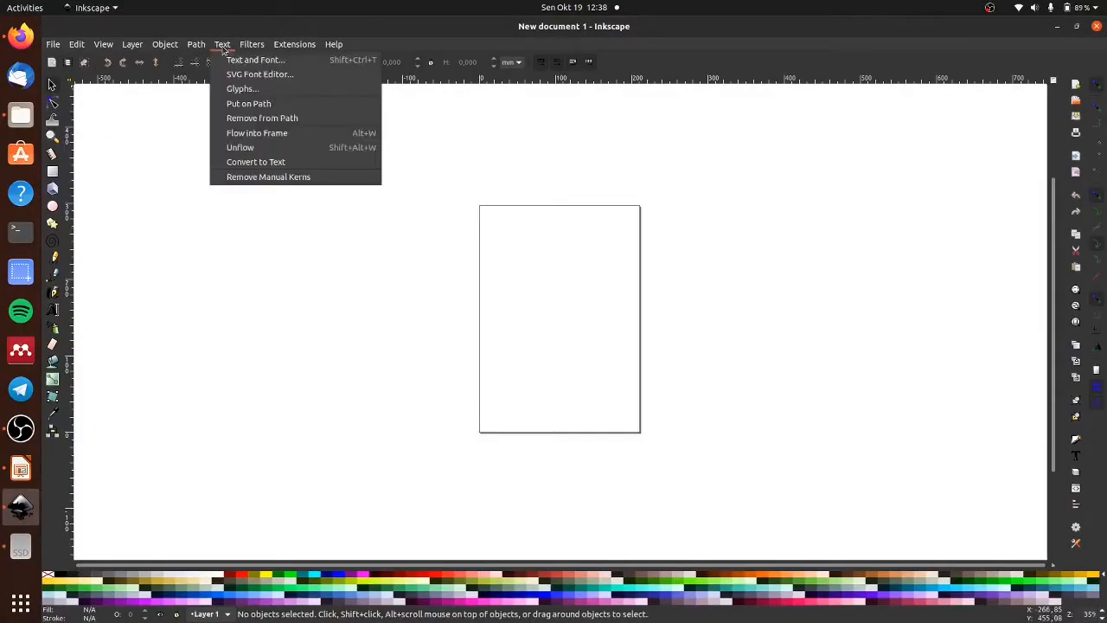
click(227, 47)
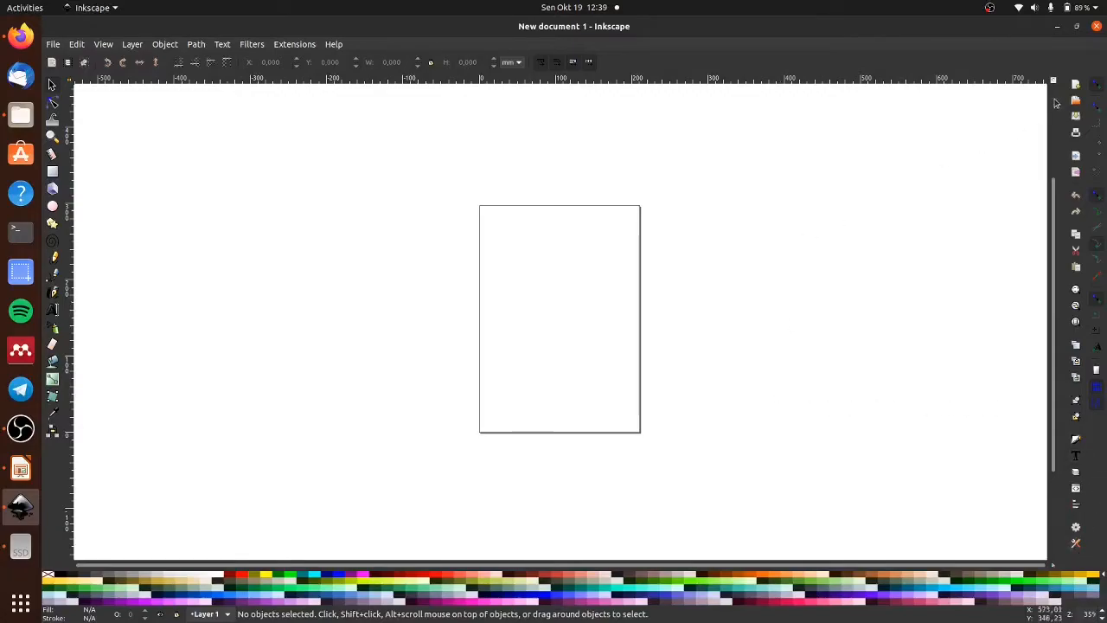
click(221, 44)
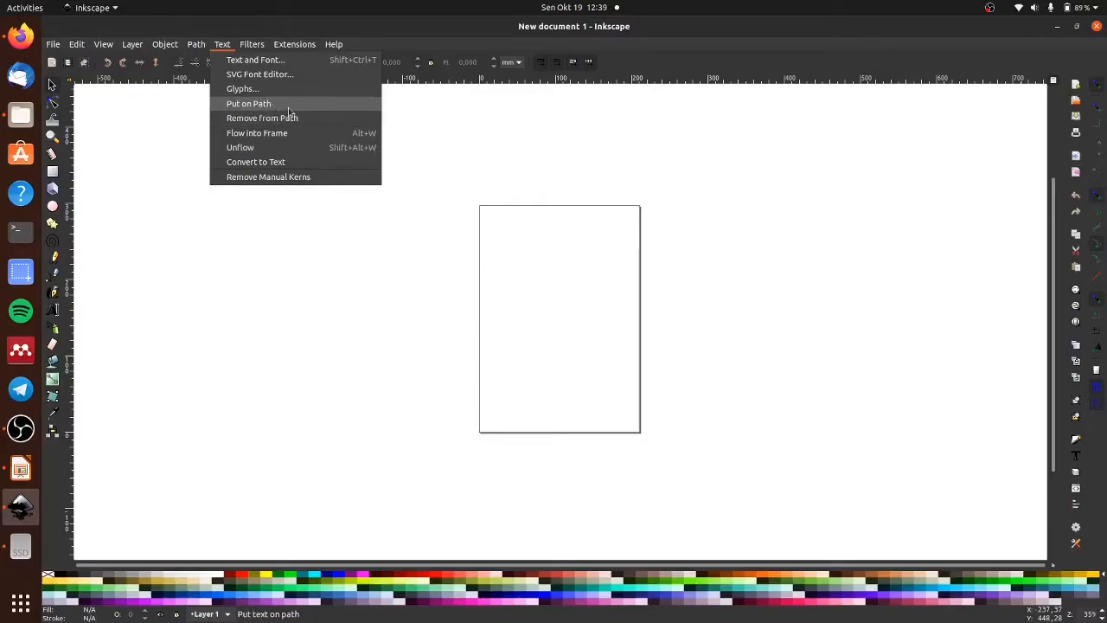
mouse_move(246, 44)
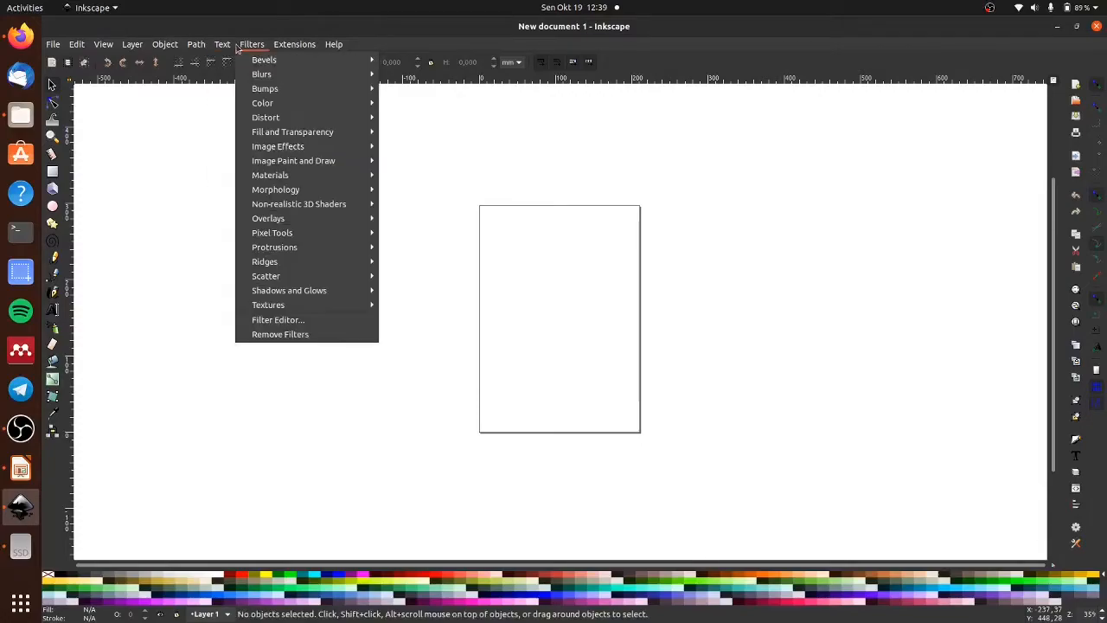
mouse_move(267, 59)
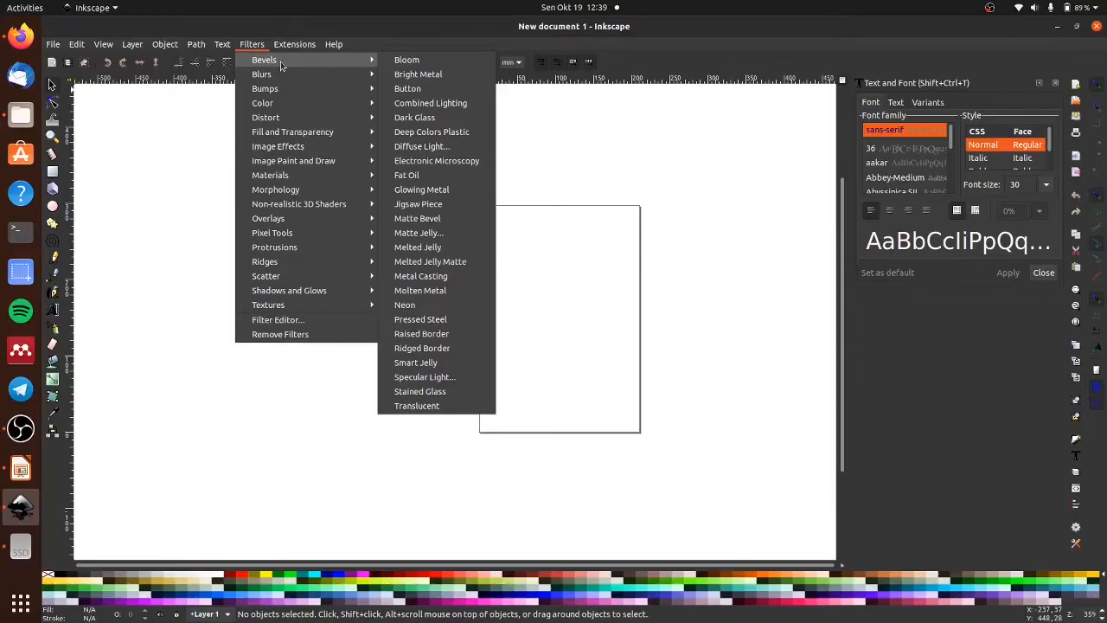
- Look through the available filter categories, including Color, Blurs, Pixel Tools, Overlays, Textures and Bevels
mouse_move(290, 108)
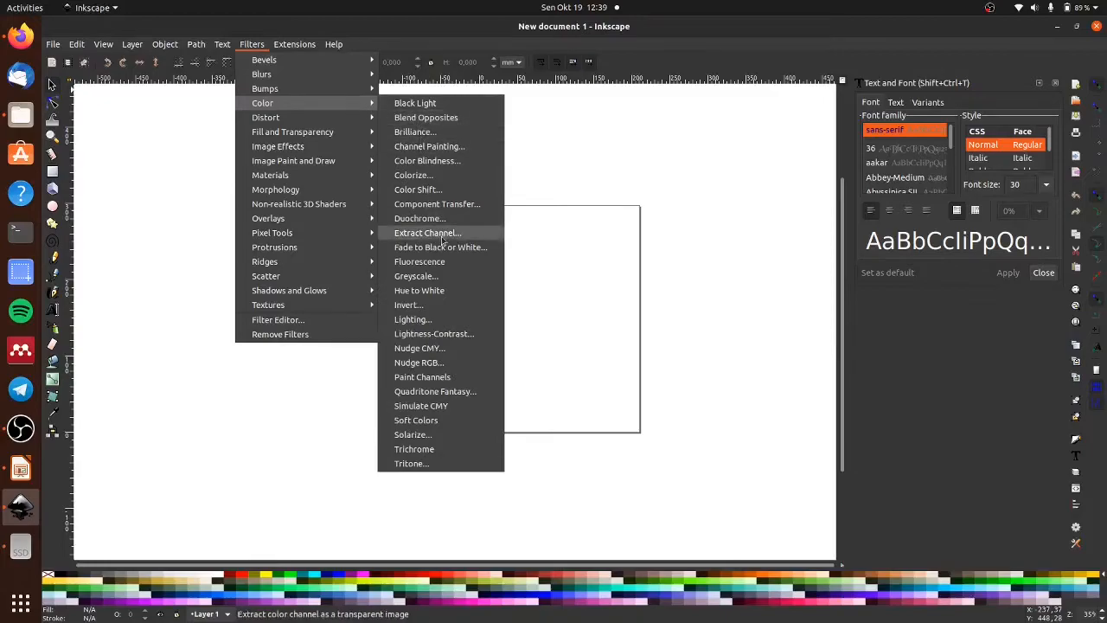
mouse_move(325, 77)
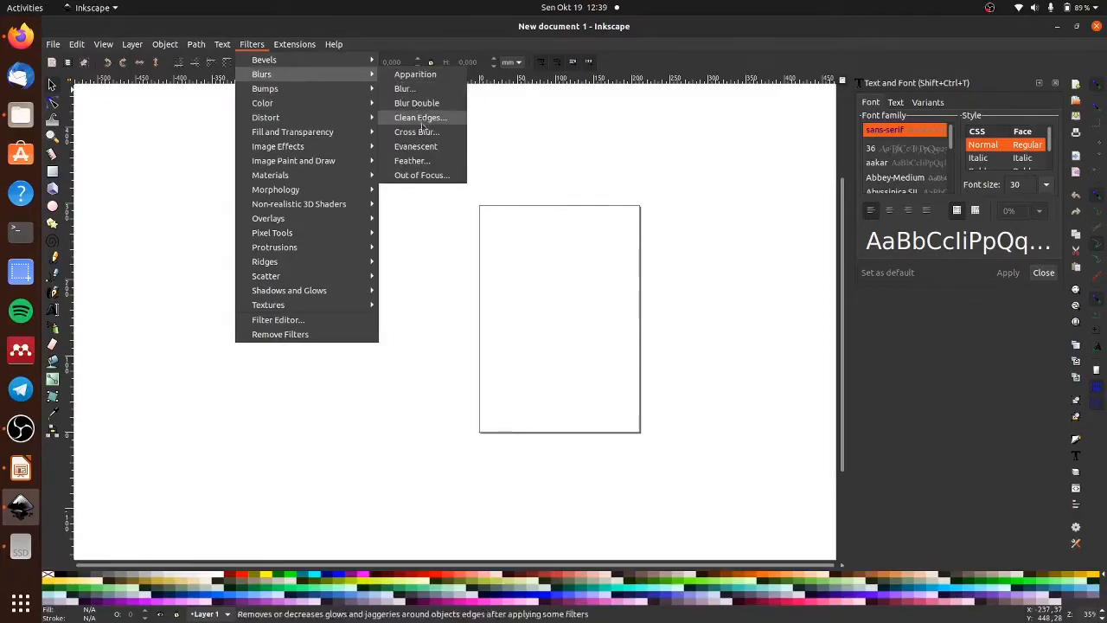
mouse_move(342, 239)
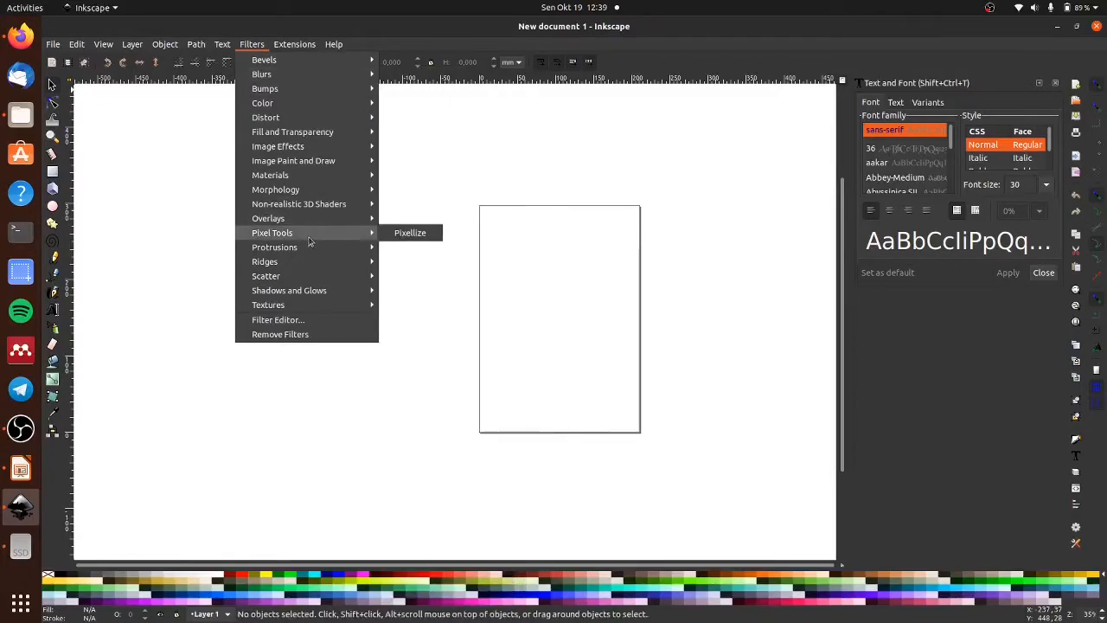
mouse_move(301, 219)
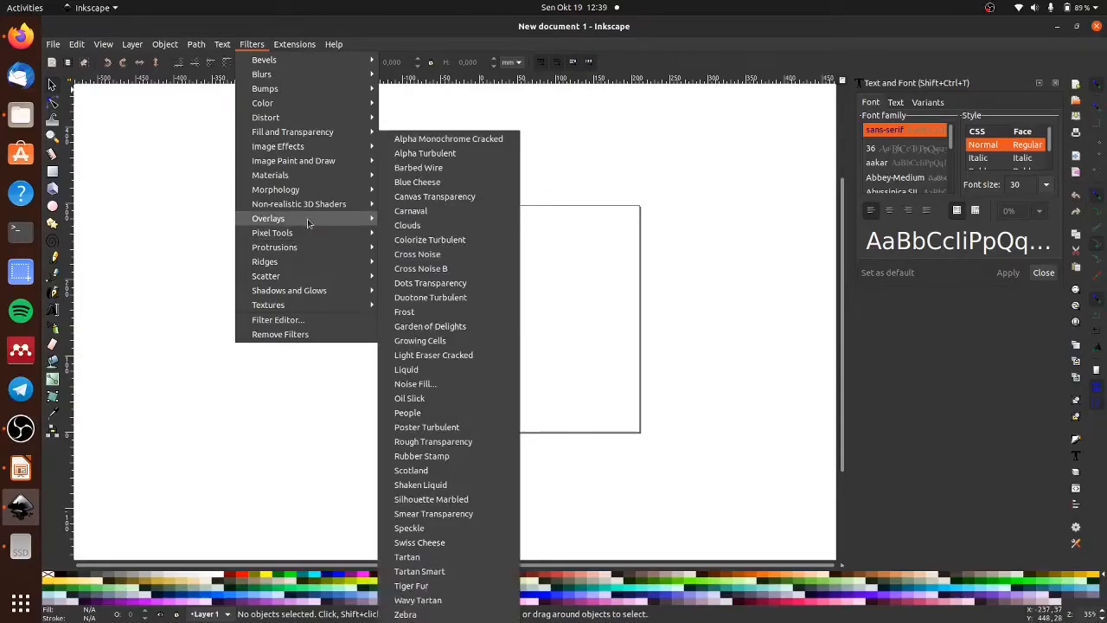
mouse_move(317, 306)
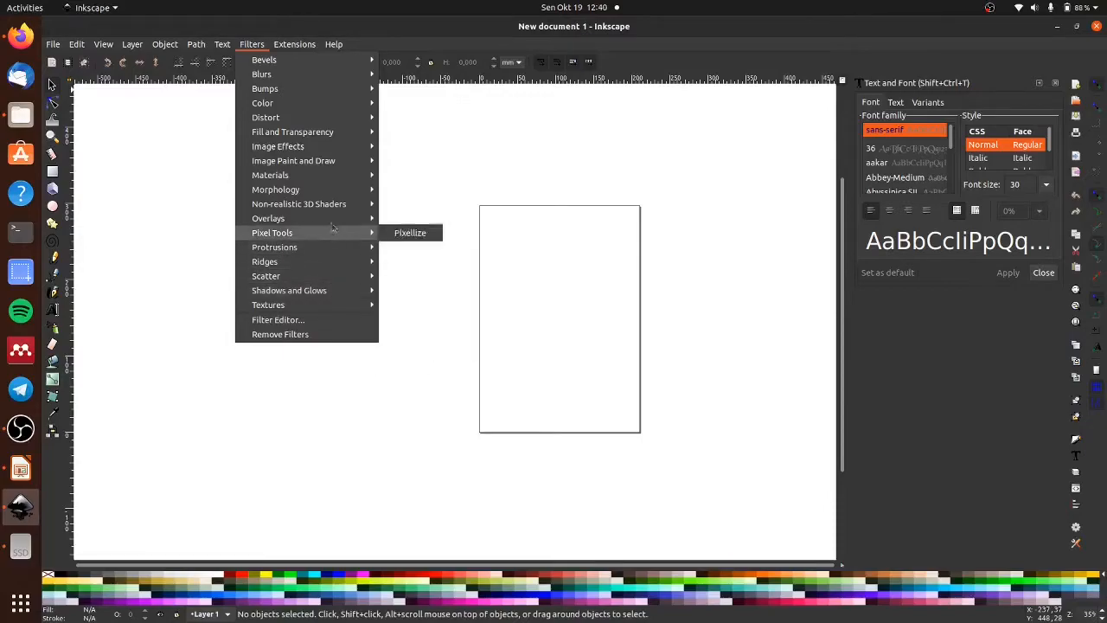
mouse_move(328, 133)
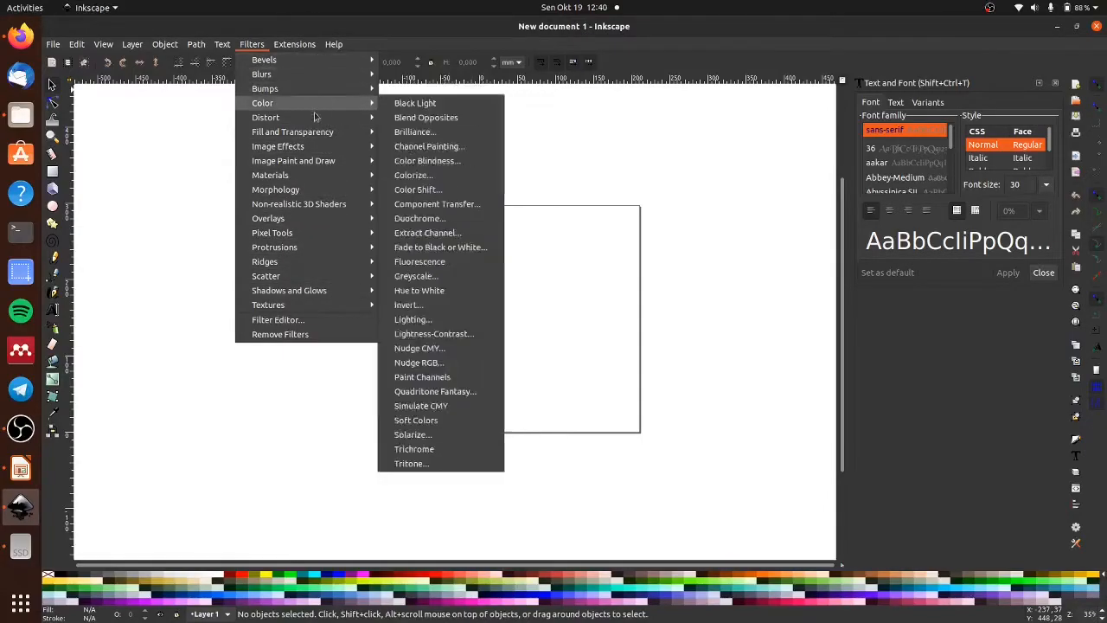
mouse_move(317, 194)
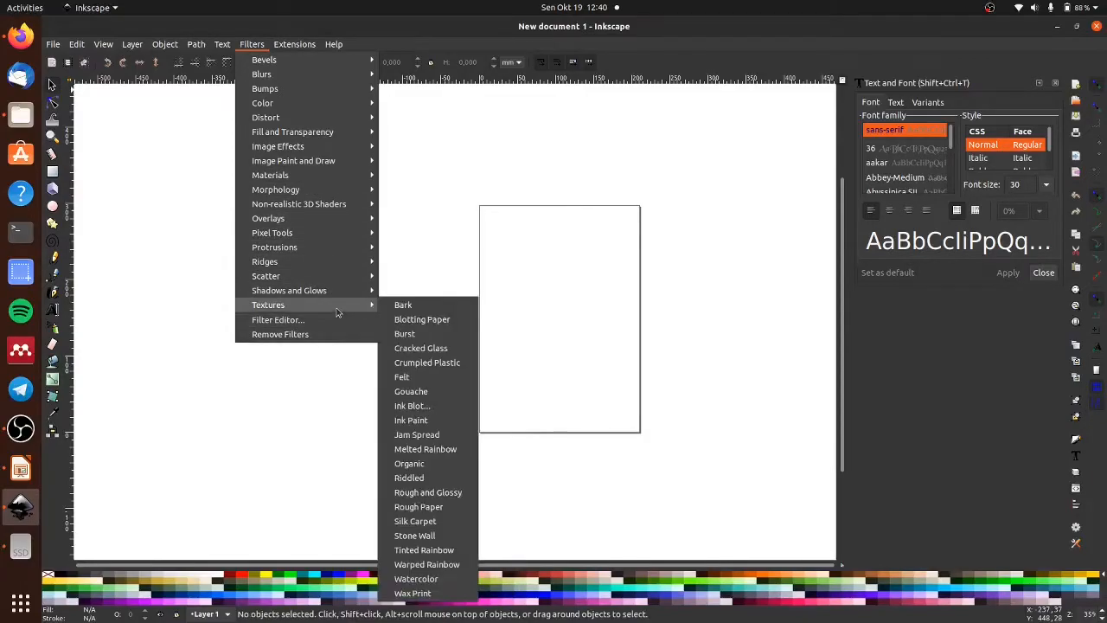
mouse_move(339, 177)
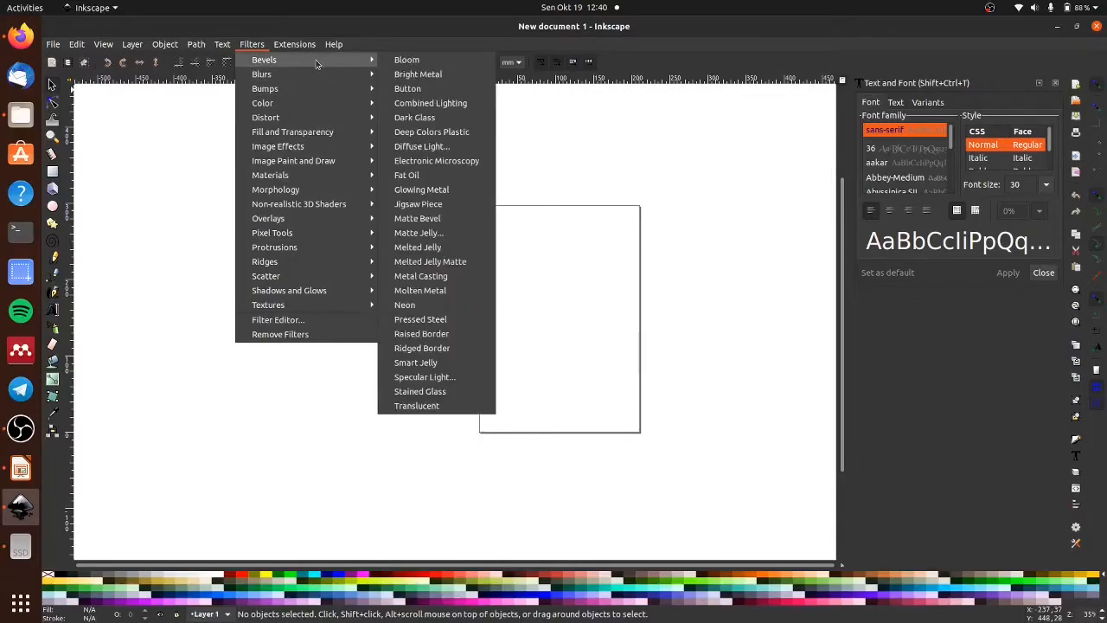
- Look through the available extension categories, such as Color, Generate from Path, Text, Typography and Web, and the built-in help tutorials
mouse_move(301, 48)
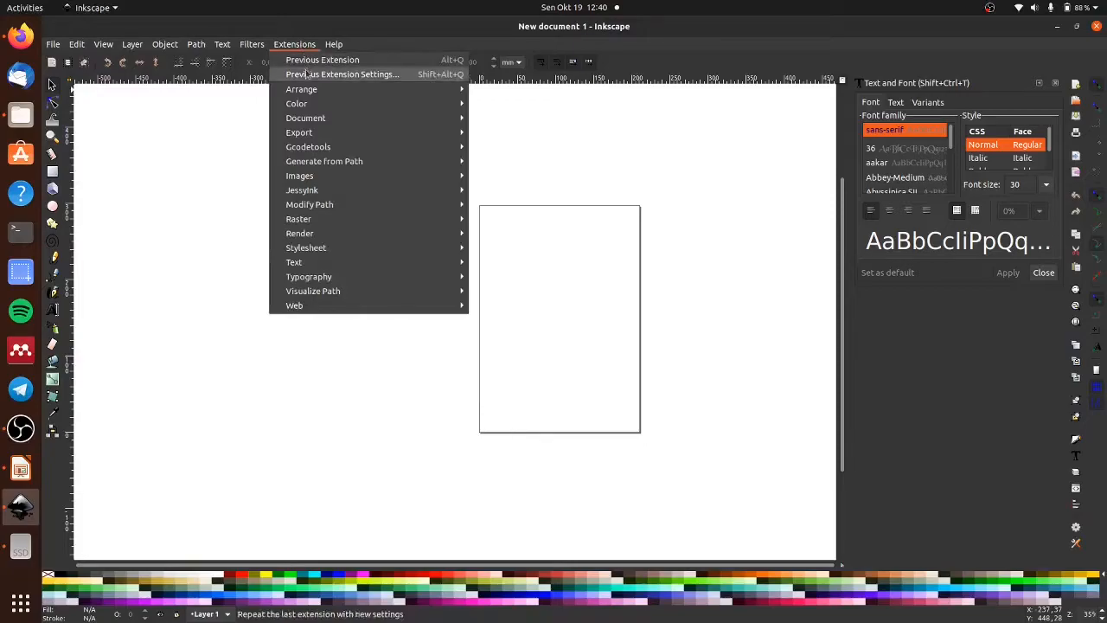
mouse_move(380, 104)
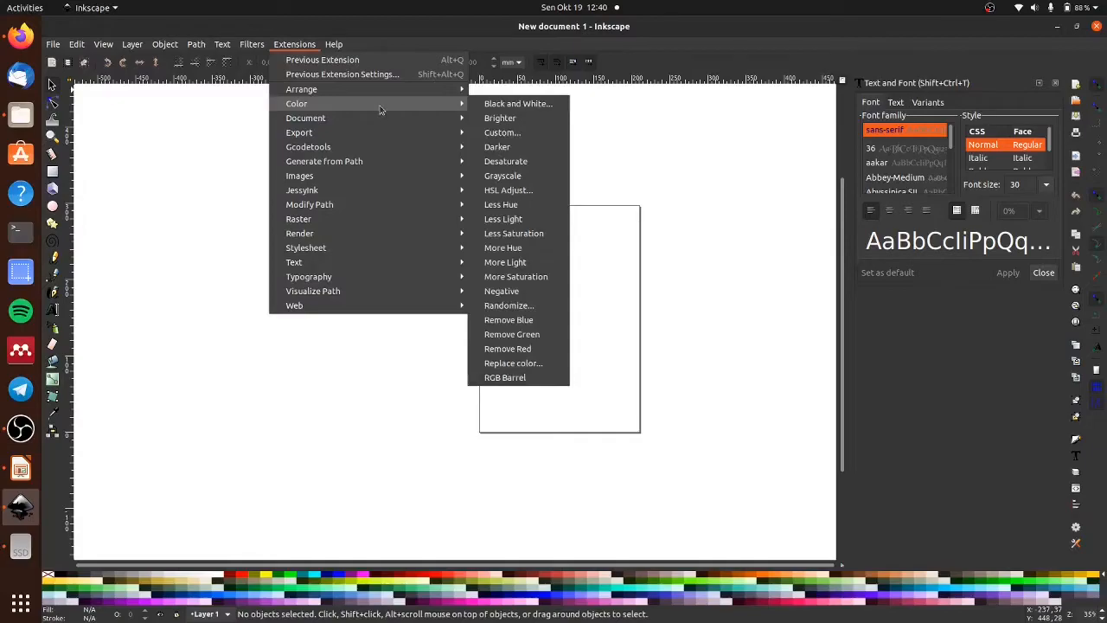
mouse_move(394, 123)
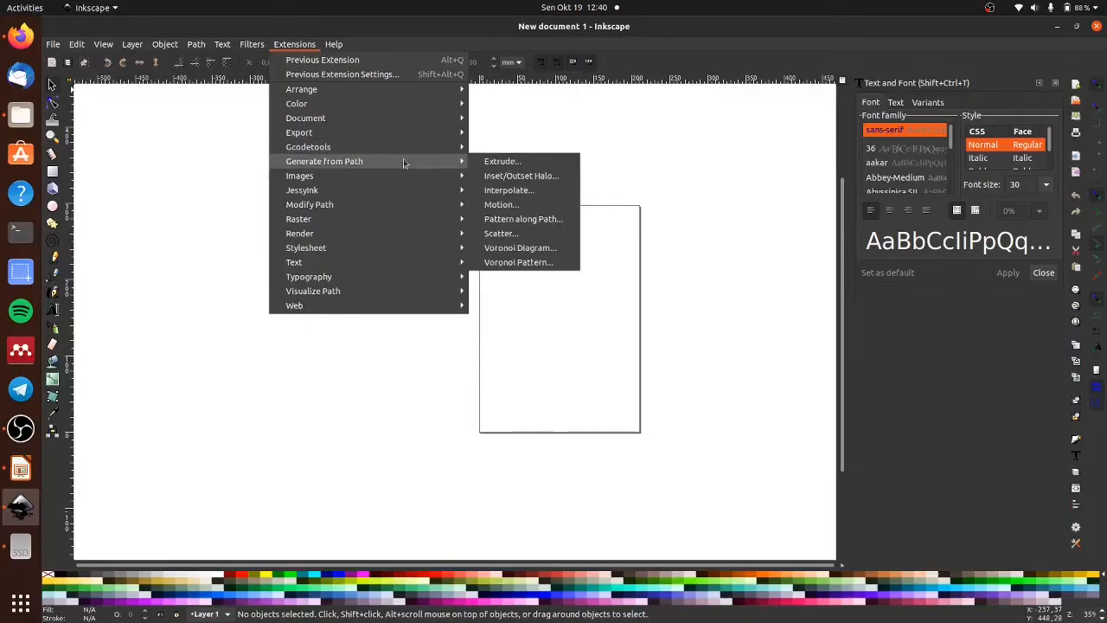
mouse_move(410, 239)
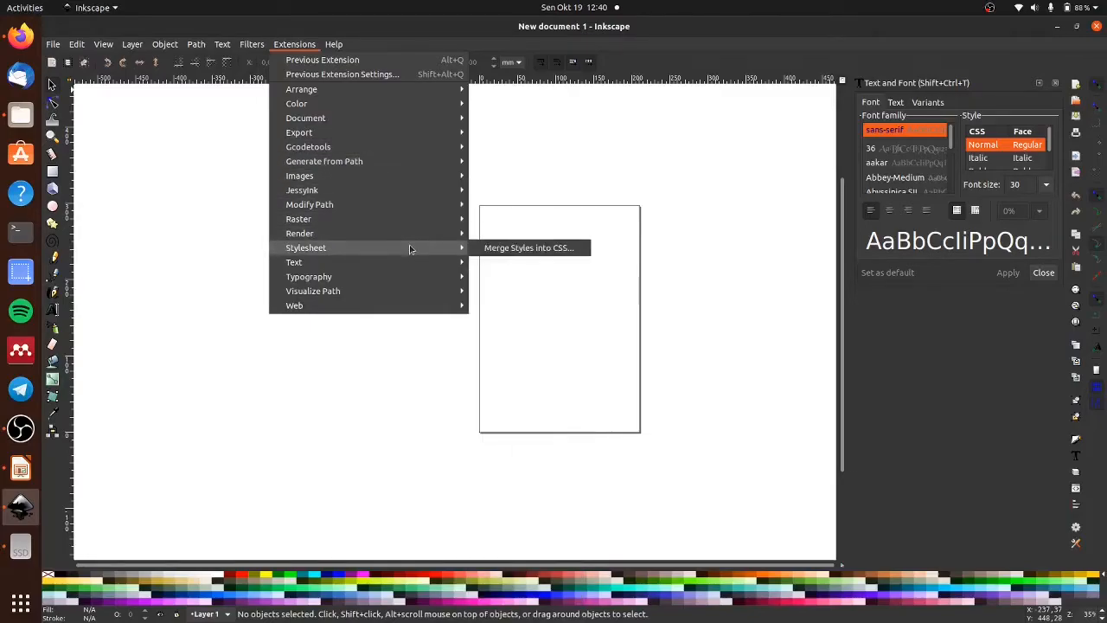
mouse_move(409, 279)
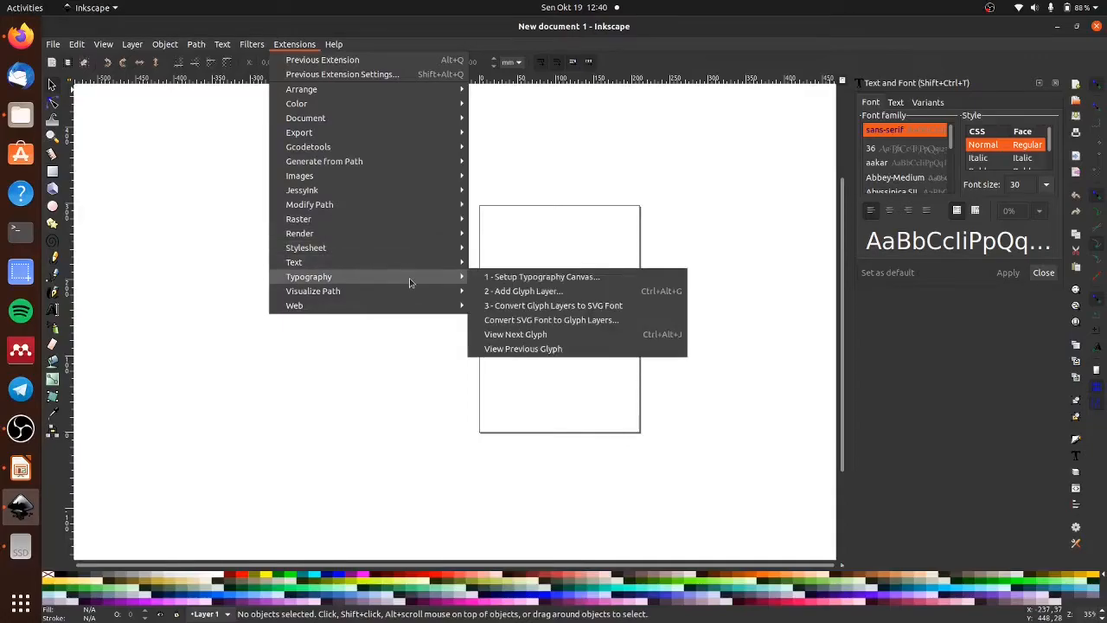
mouse_move(413, 259)
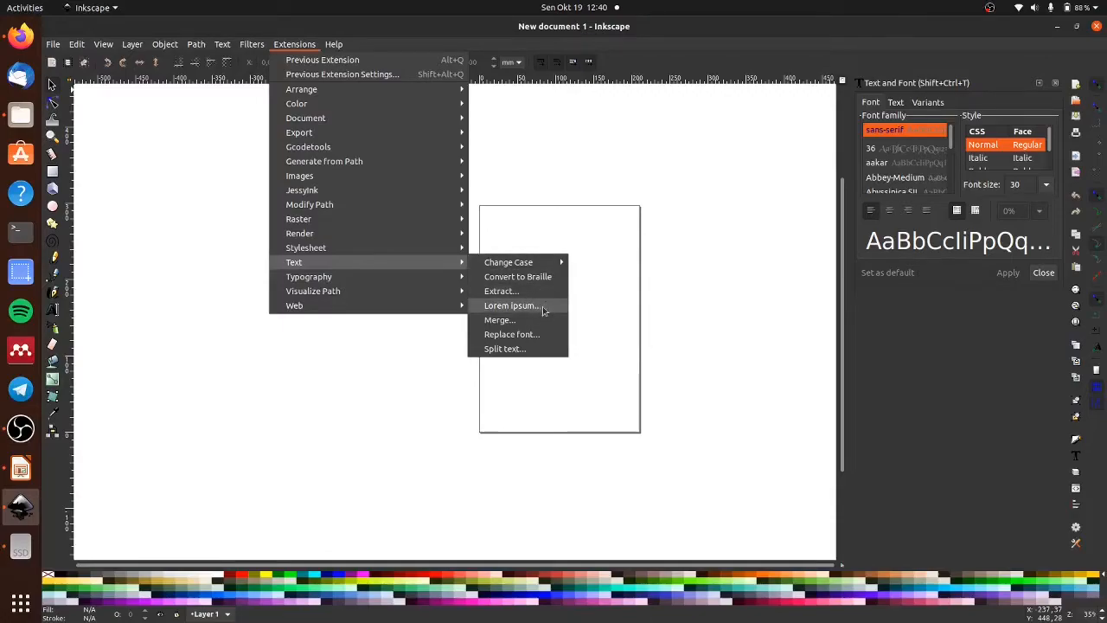
mouse_move(428, 303)
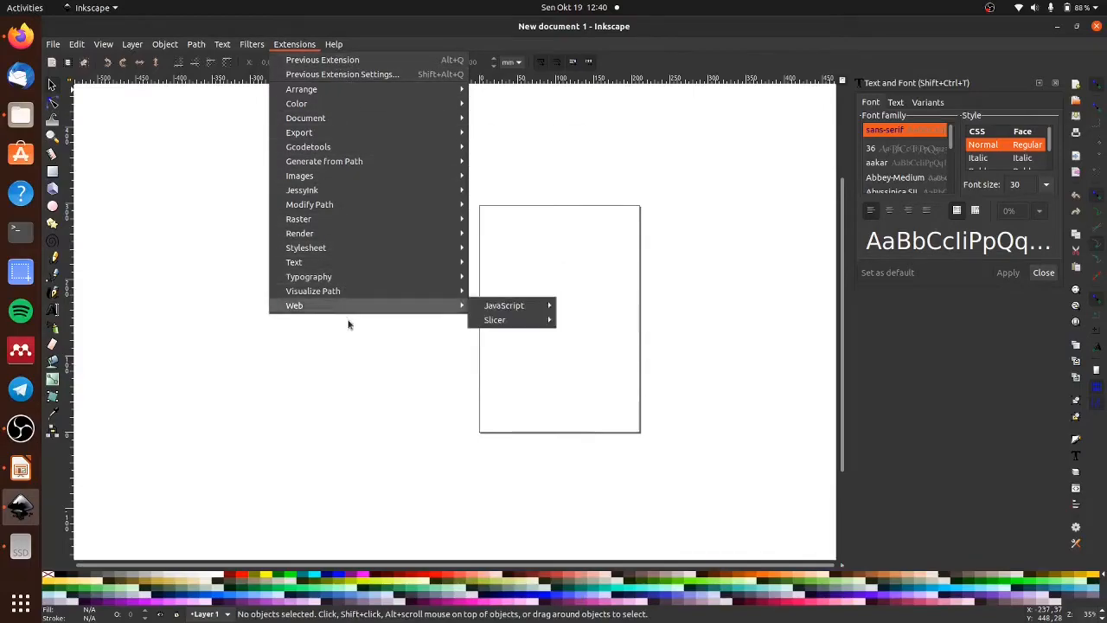
mouse_move(353, 212)
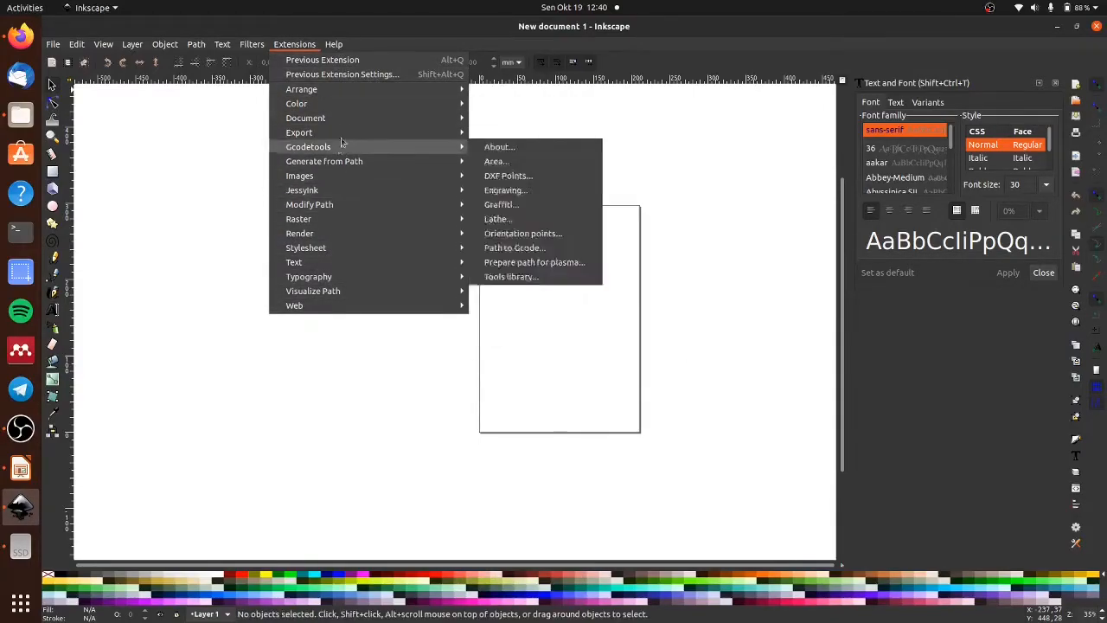
mouse_move(336, 45)
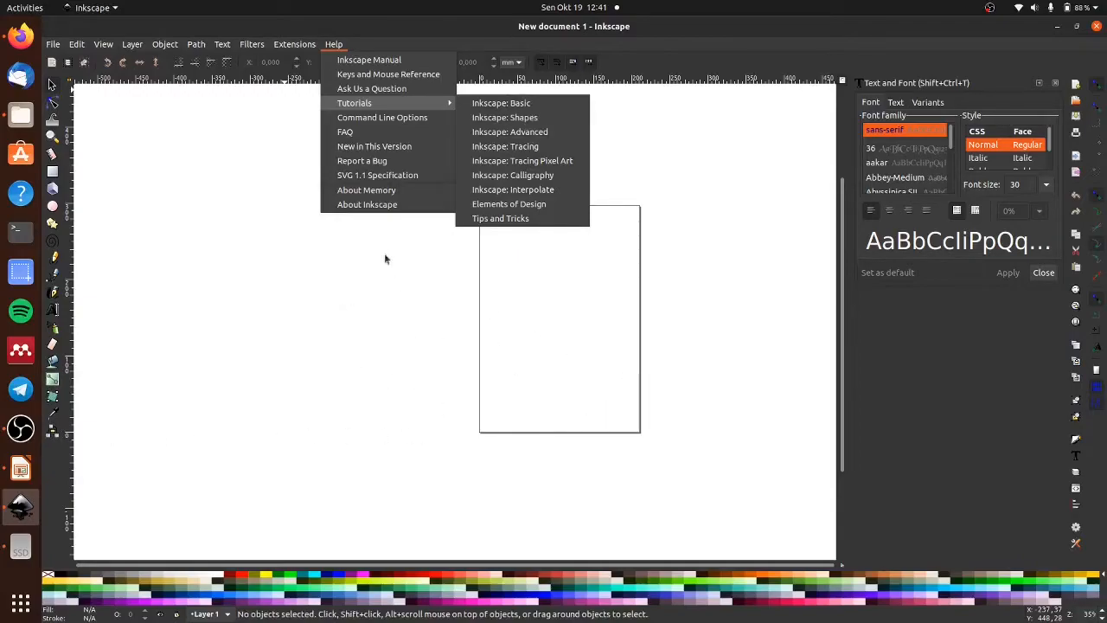
click(365, 318)
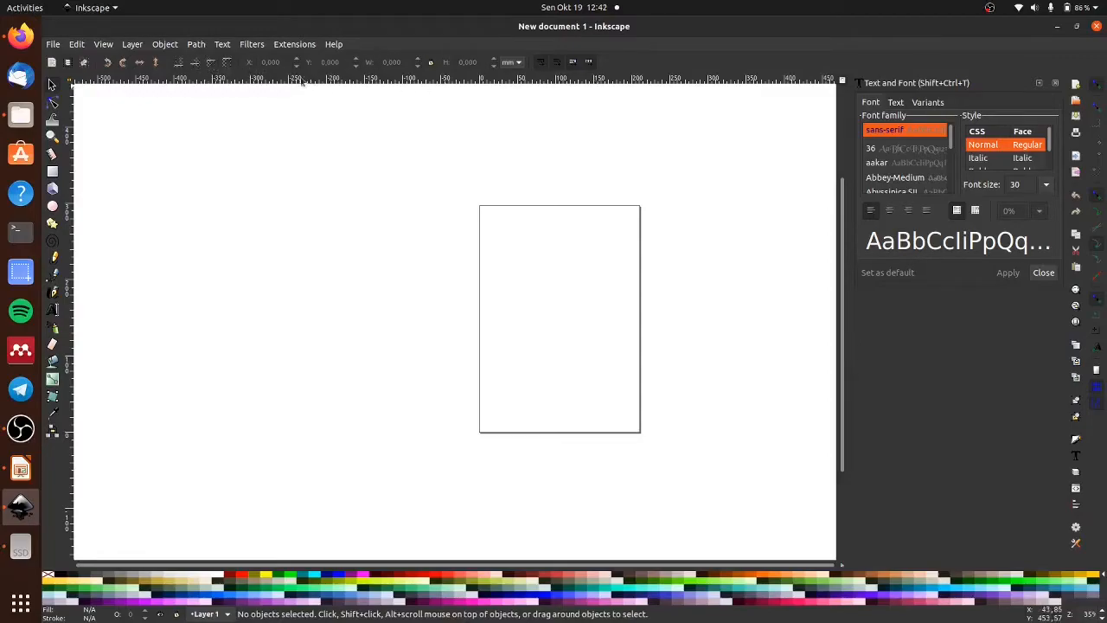
click(51, 170)
drag(371, 271, 533, 354)
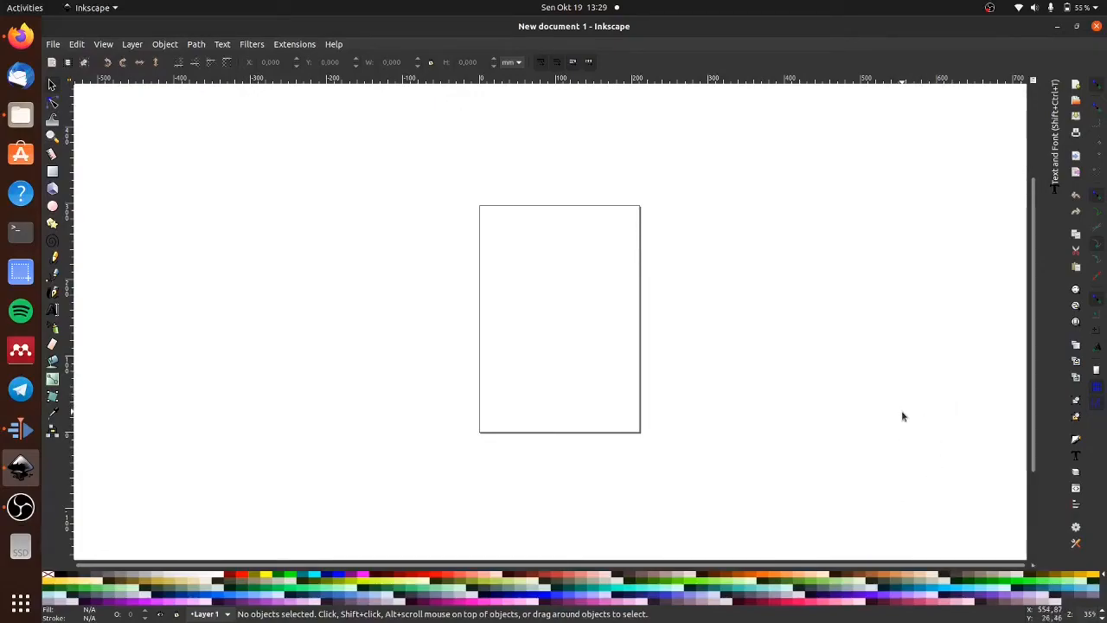
- Open the document properties and examine the page size, orientation and custom size unit options
click(1077, 529)
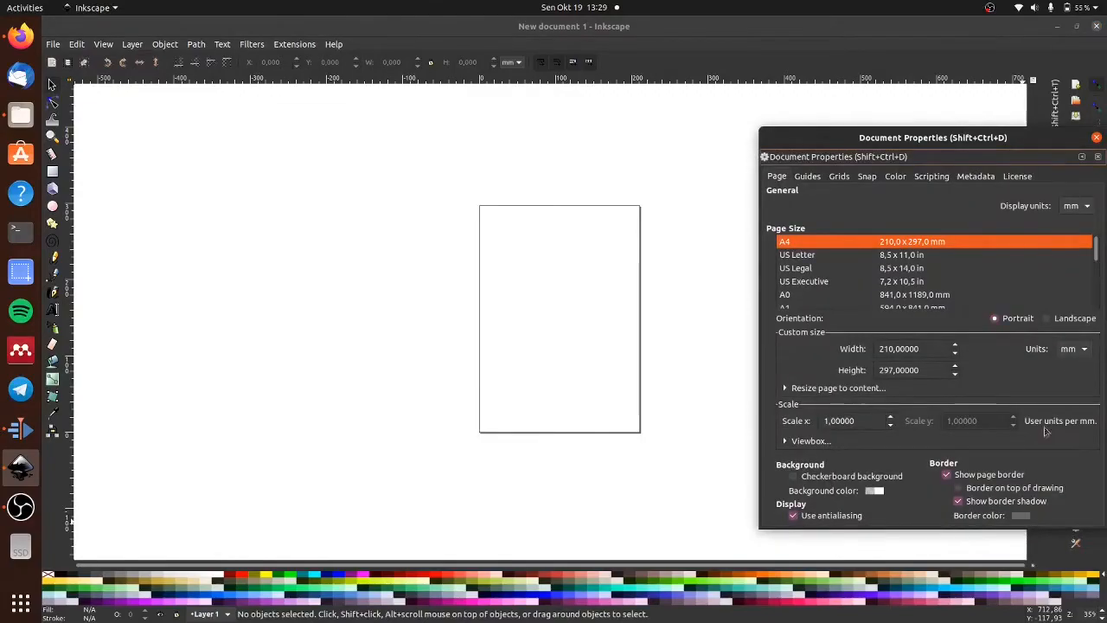
drag(980, 129, 685, 99)
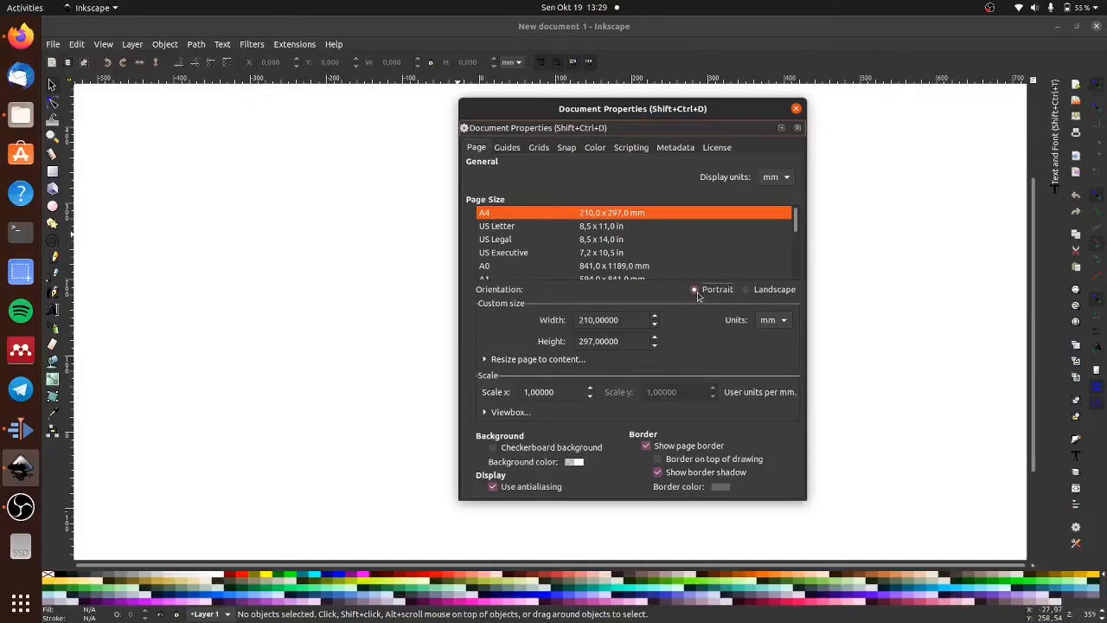
click(782, 322)
click(784, 321)
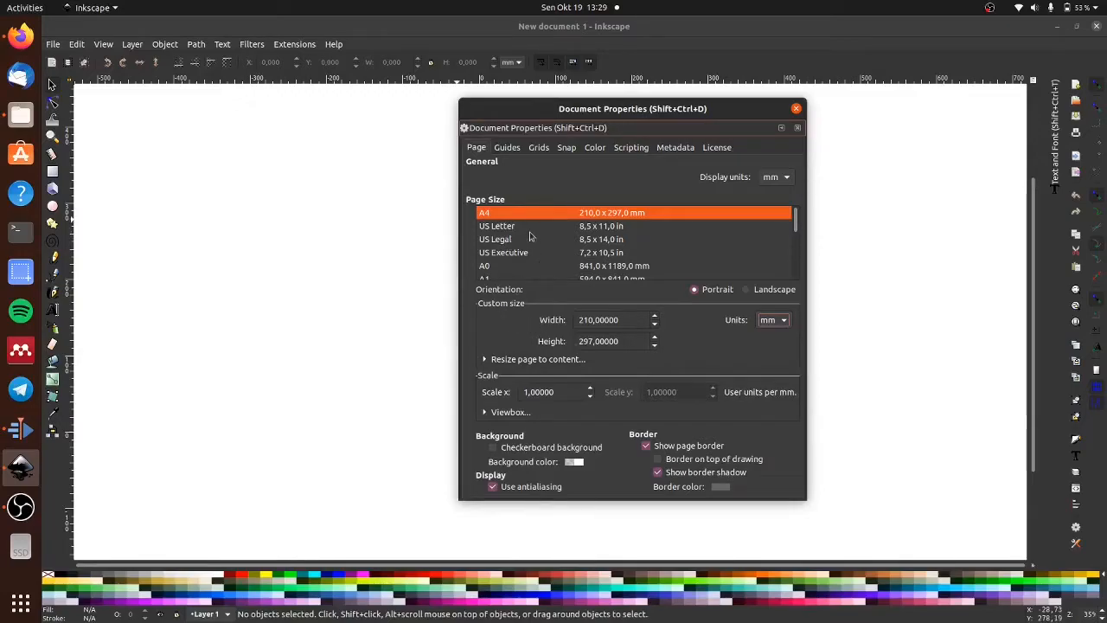
- Browse the preset page sizes and set the custom page width to 216 mm
scroll(541, 255, down, 1)
scroll(542, 256, down, 10)
scroll(543, 256, down, 2)
scroll(543, 255, down, 4)
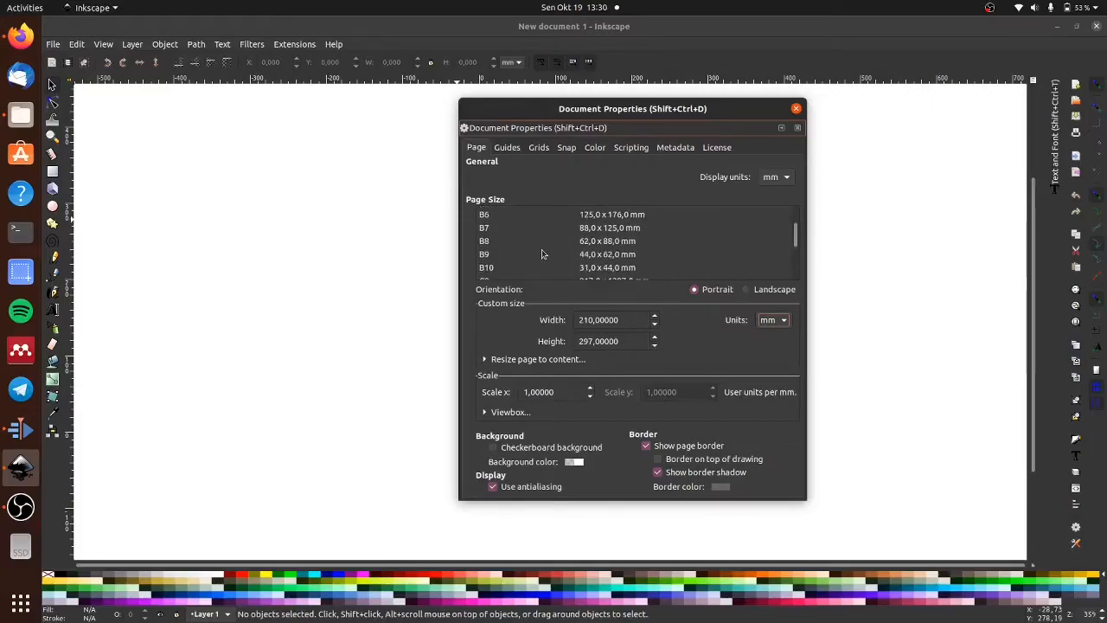
scroll(543, 256, up, 2)
scroll(601, 318, up, 1)
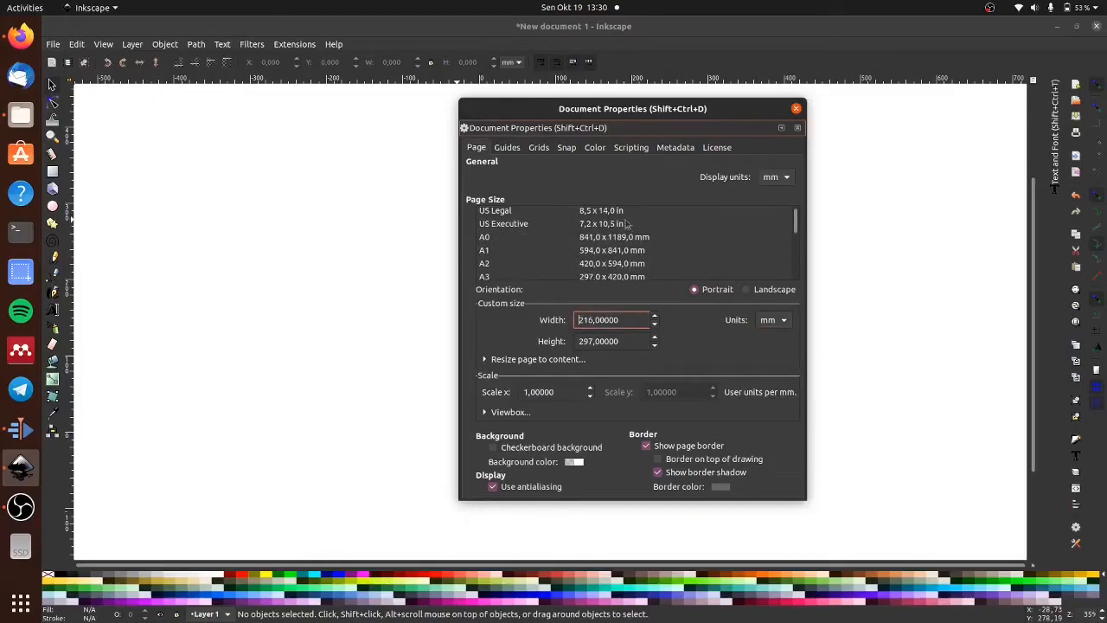
- Check the document's guide settings, and place a horizontal guide across the page's upper half and a vertical guide about a third in from its left edge
click(508, 149)
click(508, 148)
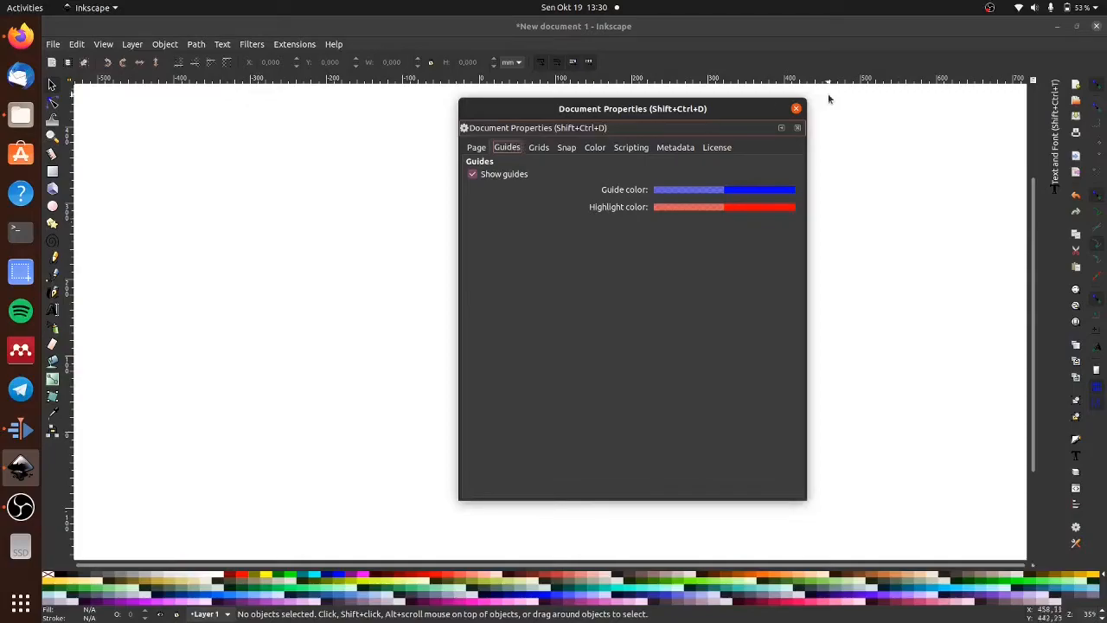
click(796, 108)
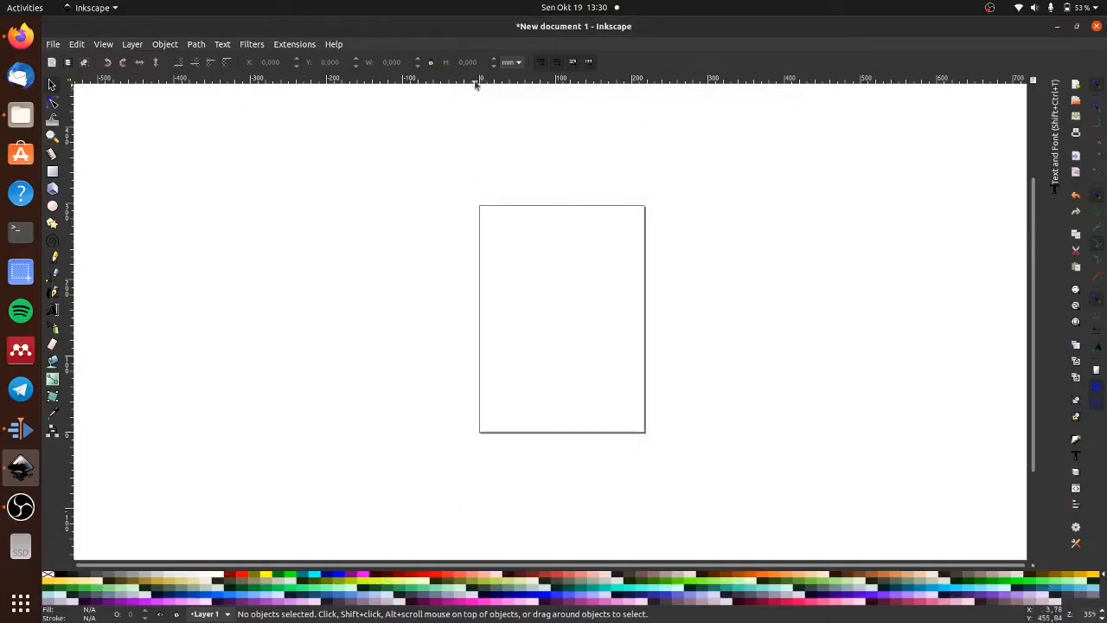
drag(476, 86, 477, 299)
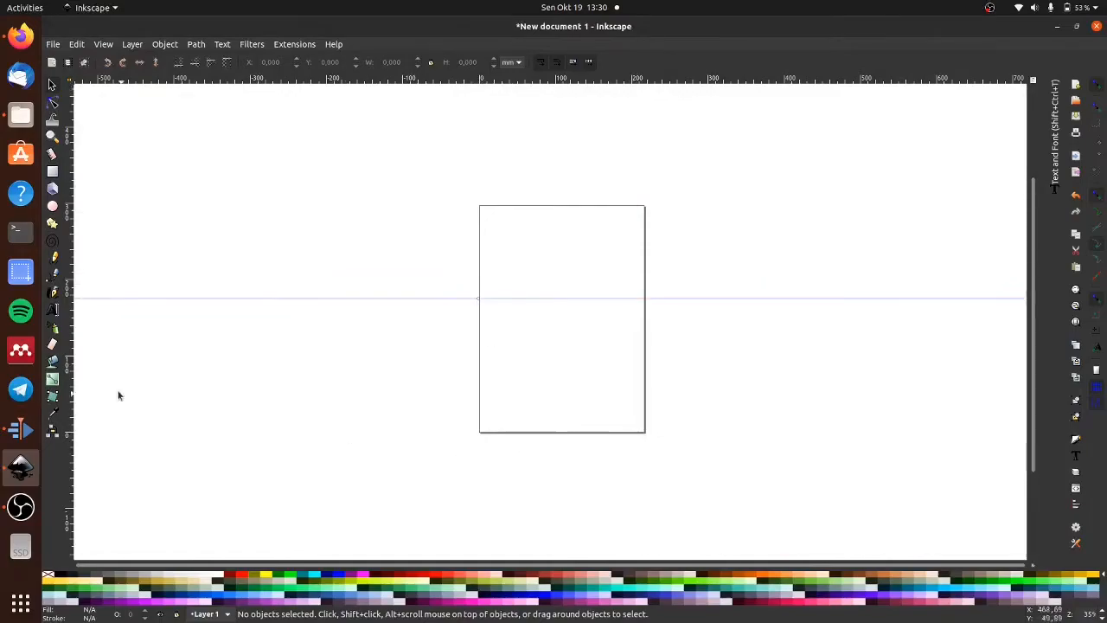
drag(71, 329, 535, 326)
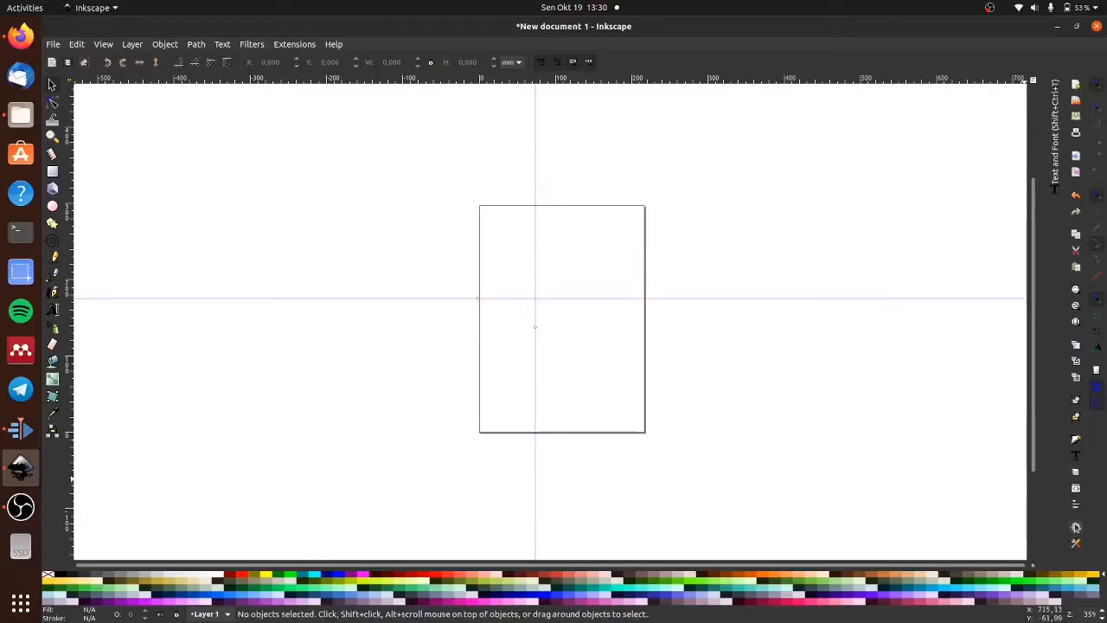
- Reopen the document's guide settings clear of the page and move the horizontal guide slightly upward
click(1076, 527)
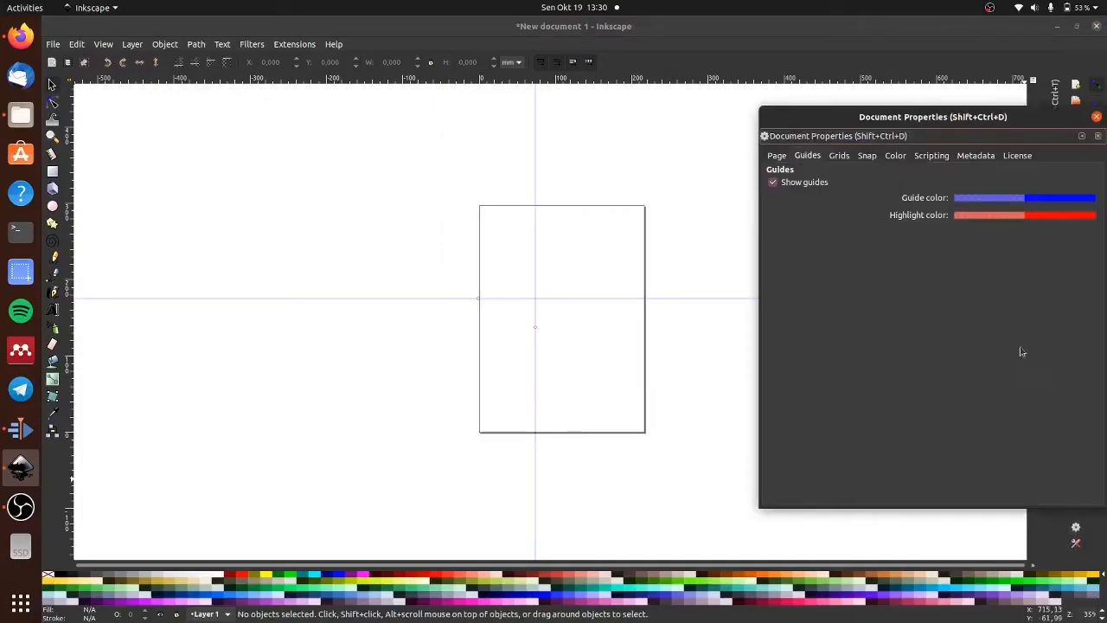
drag(975, 118, 347, 131)
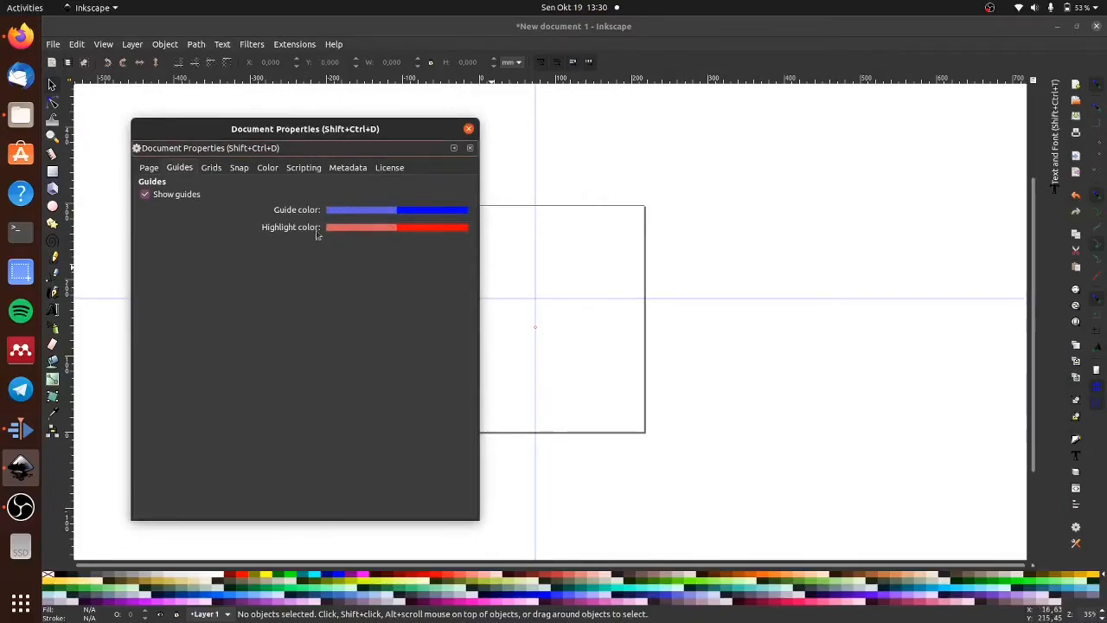
click(564, 299)
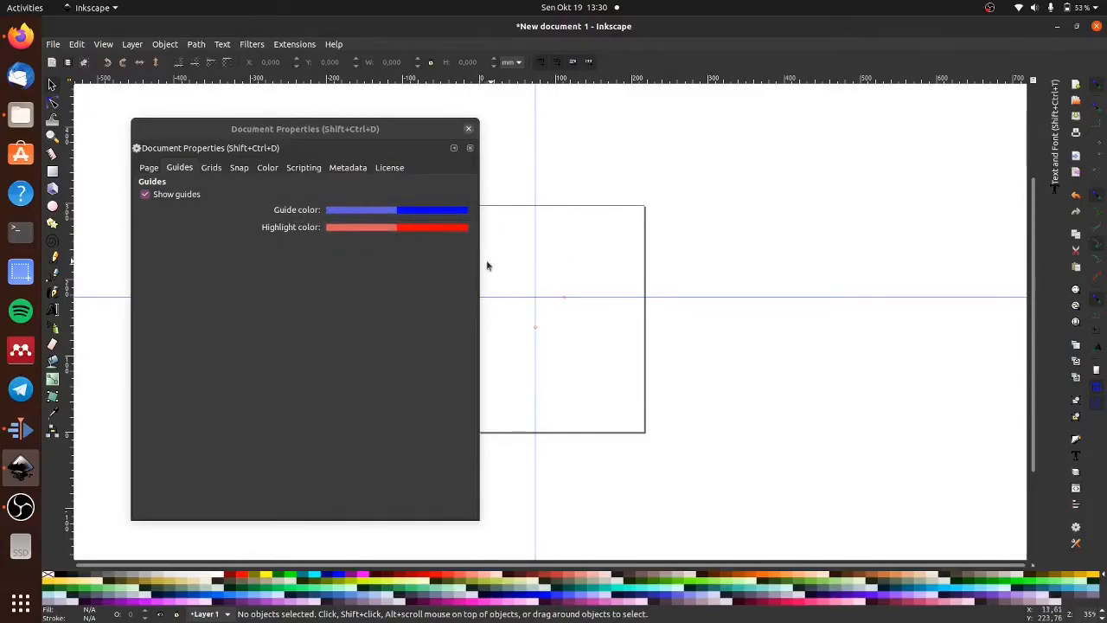
- Examine the grid creation options and the snap settings for objects, grids and guides in the document properties
click(212, 168)
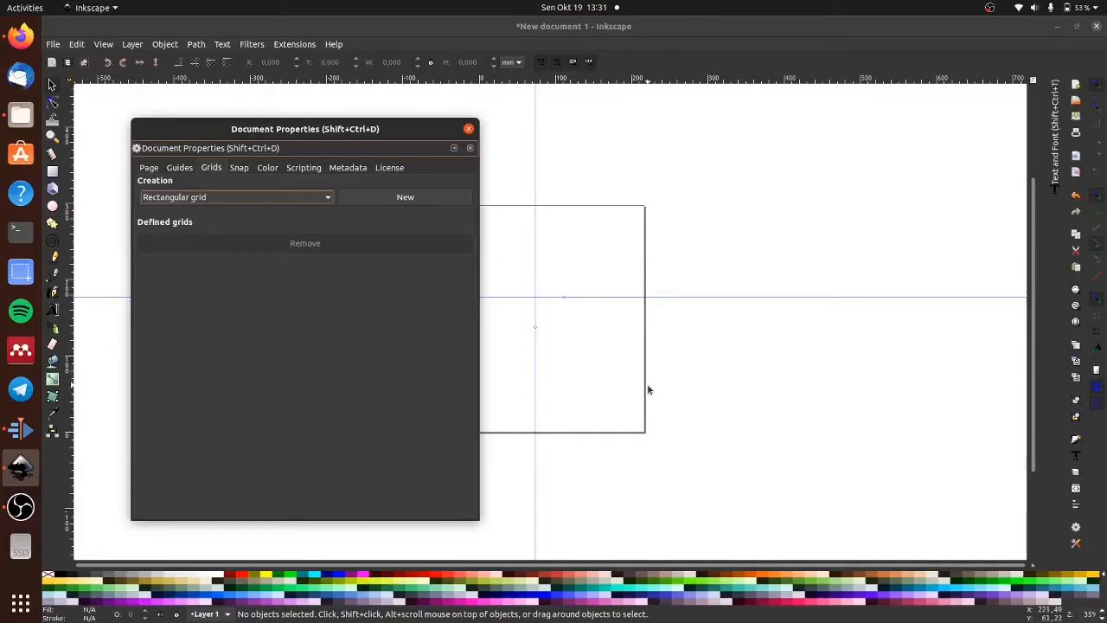
click(242, 170)
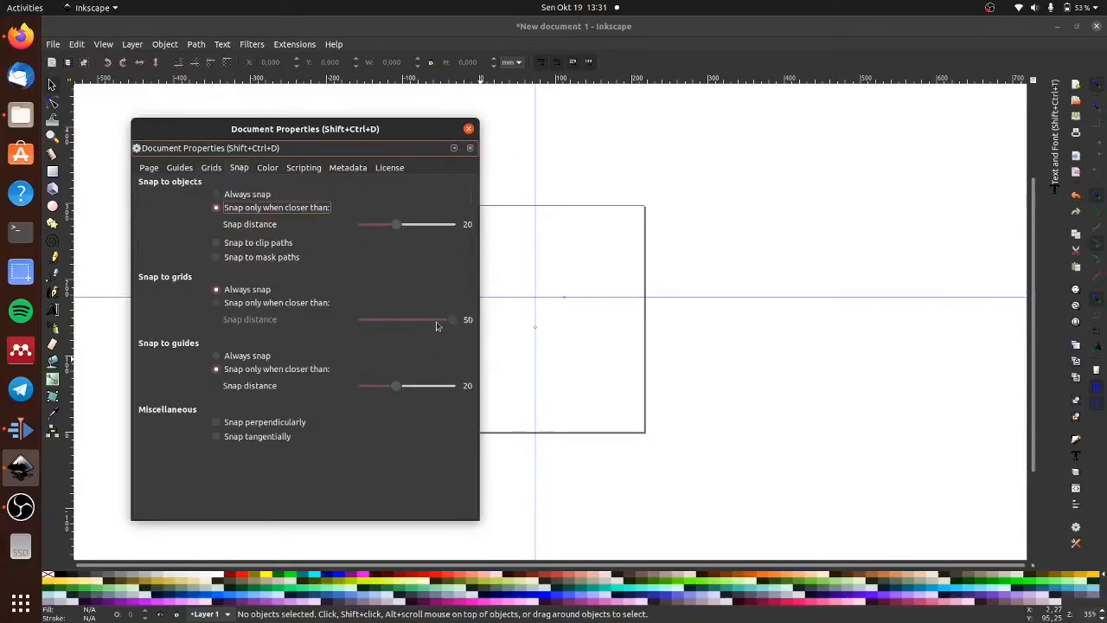
drag(324, 129, 809, 134)
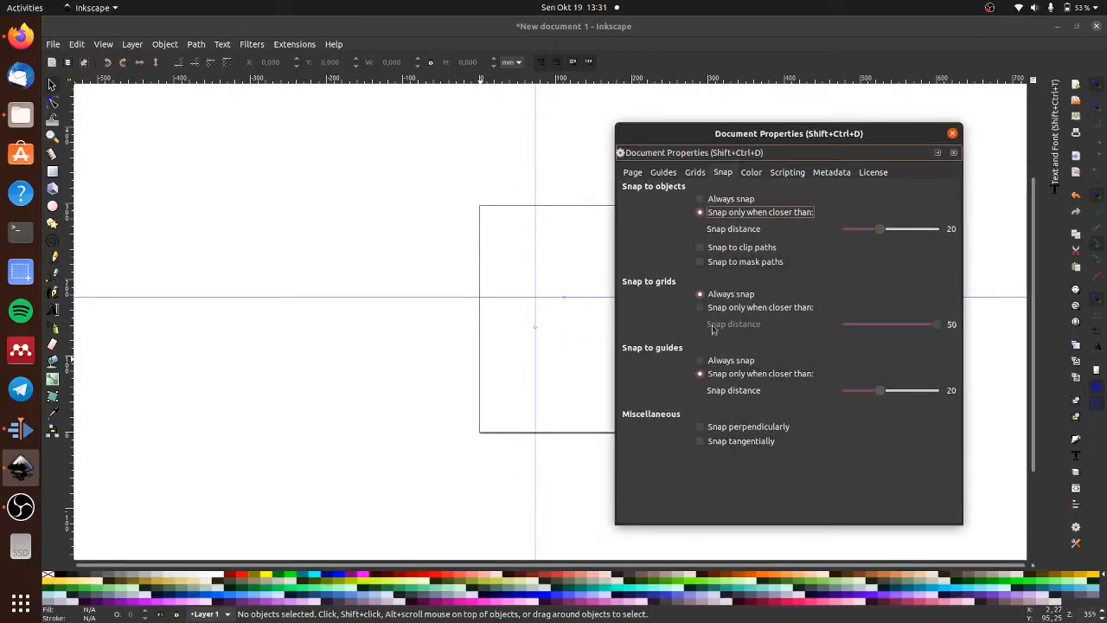
drag(818, 133, 806, 134)
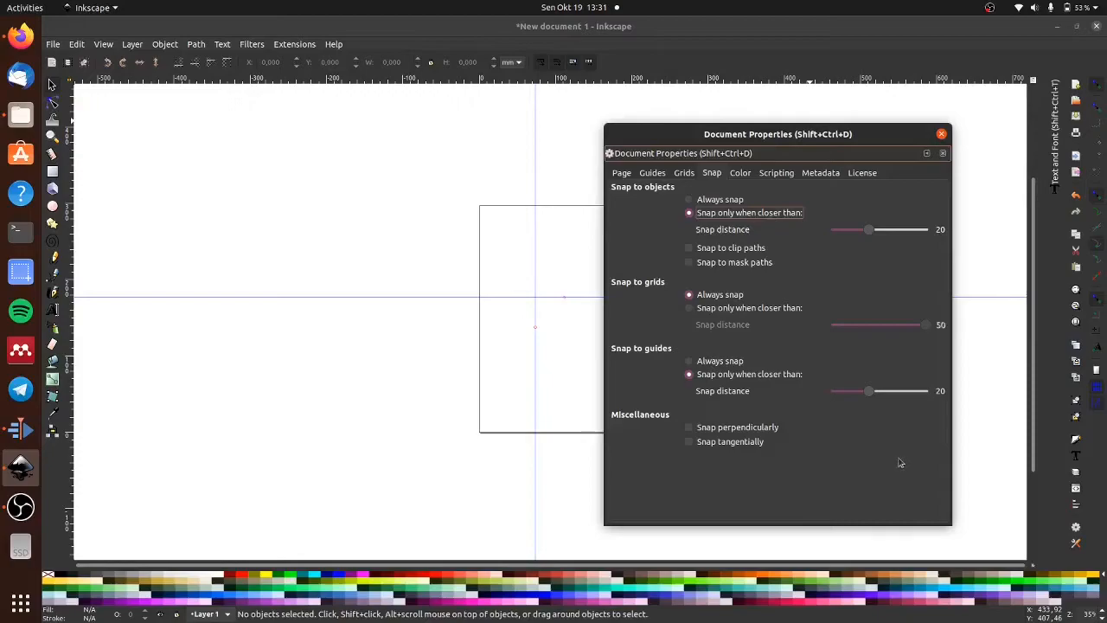
drag(806, 135, 826, 131)
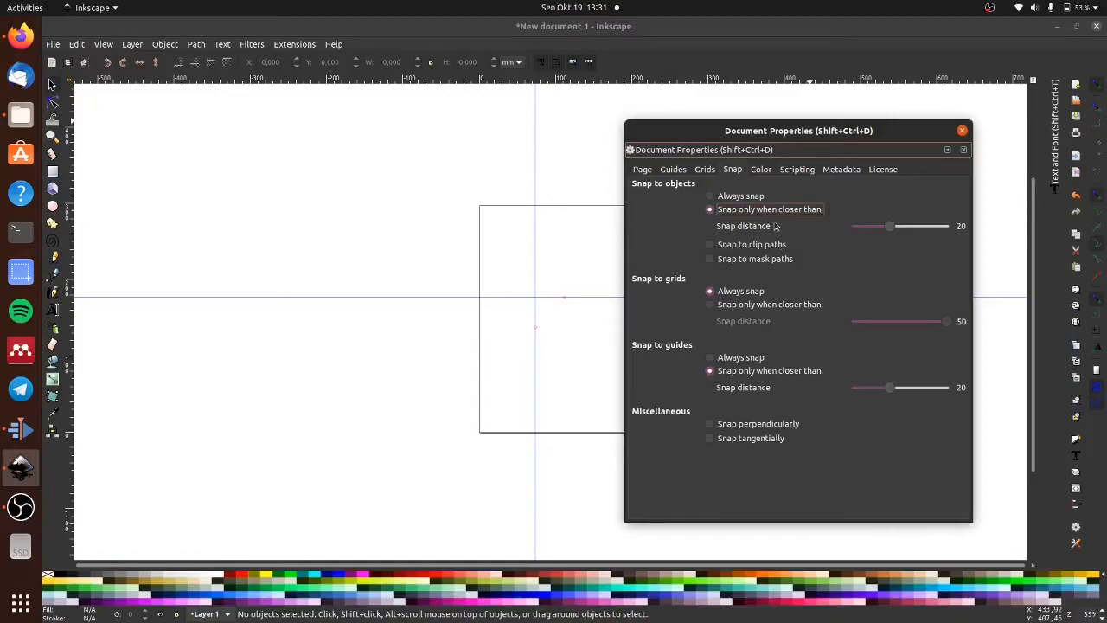
- Look through the list of available color profiles in the document's color settings
click(763, 170)
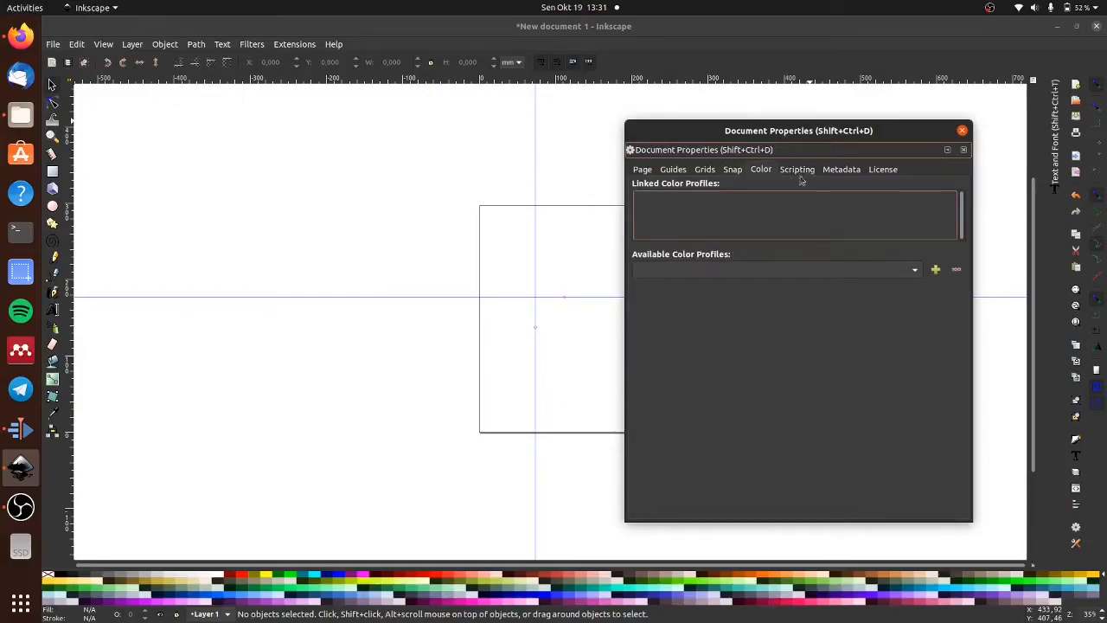
click(914, 270)
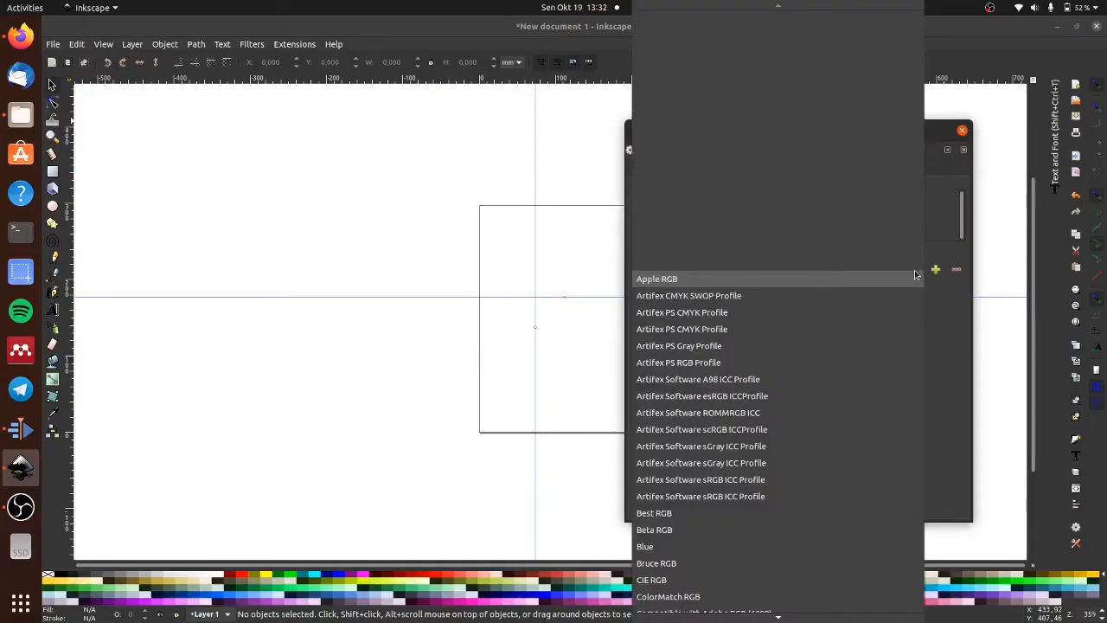
scroll(827, 427, down, 3)
scroll(853, 476, down, 6)
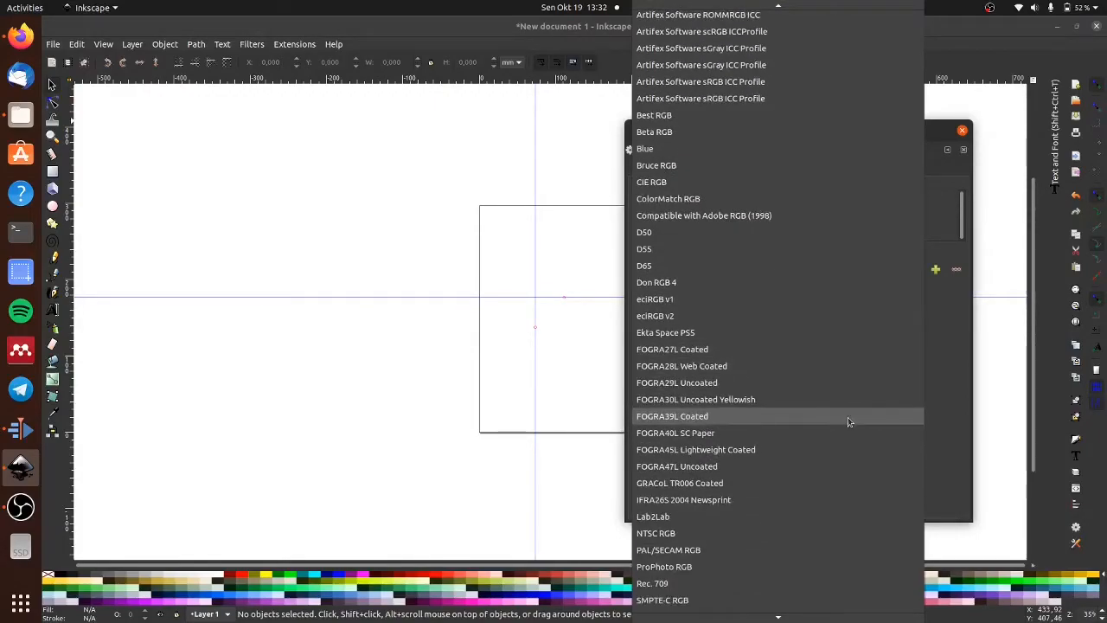
scroll(845, 398, down, 3)
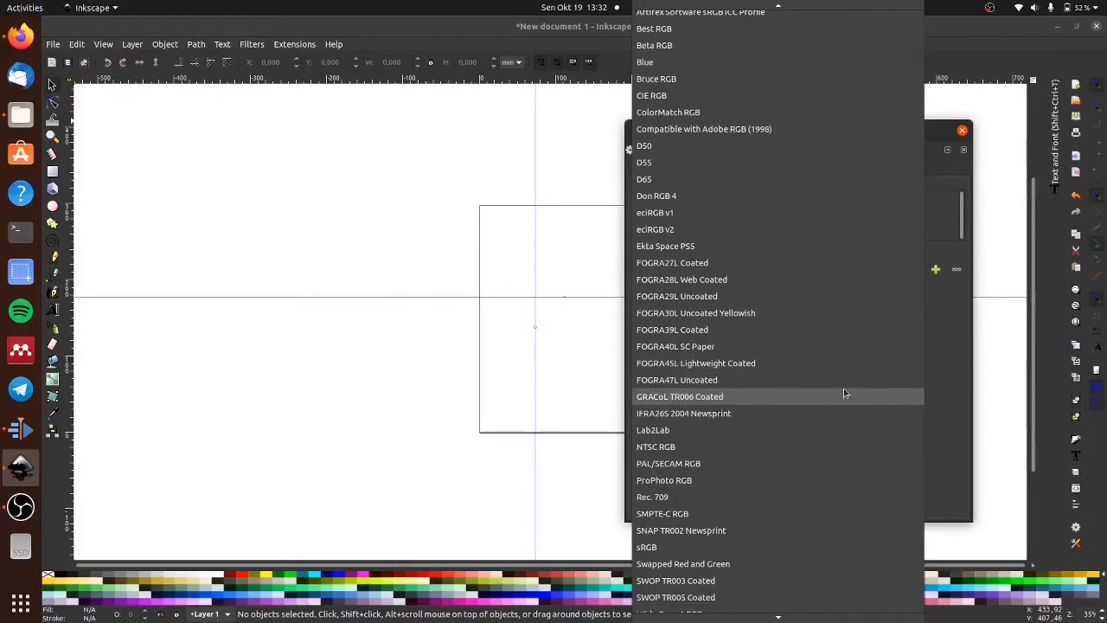
scroll(844, 390, down, 1)
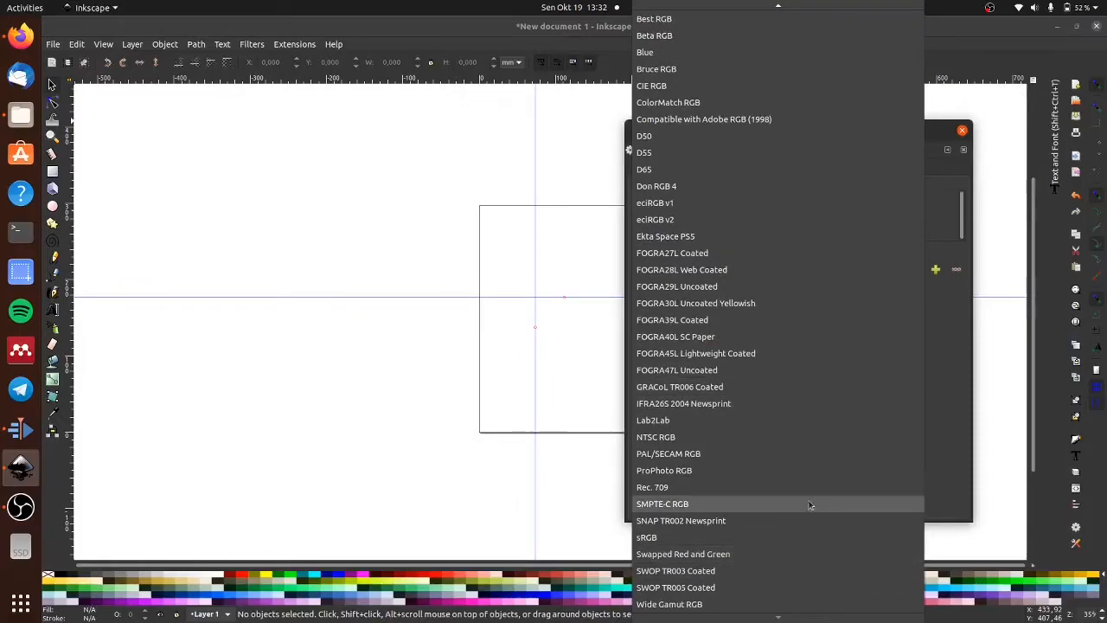
scroll(826, 493, up, 5)
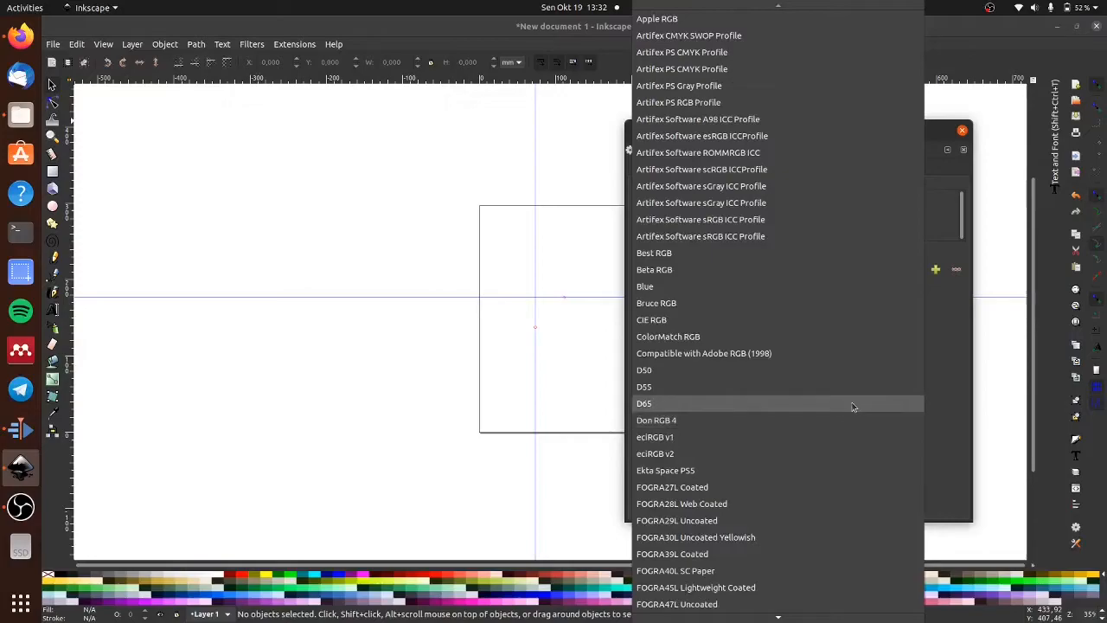
click(945, 375)
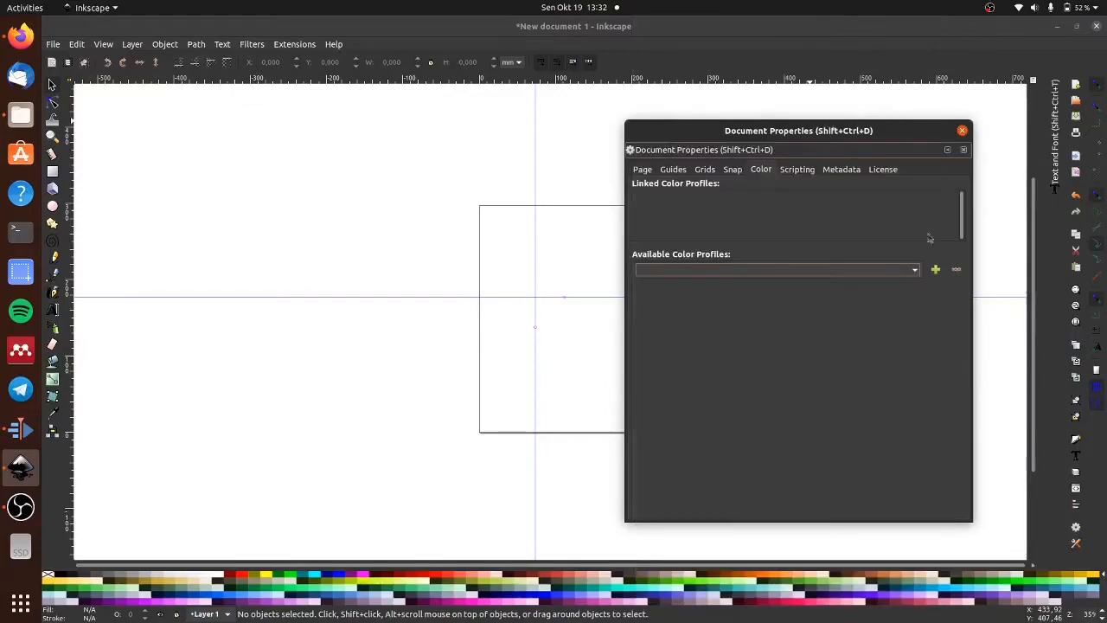
- Review the document's scripting, metadata and license settings, revisit the page, guide and grid settings, and close the document properties
click(797, 170)
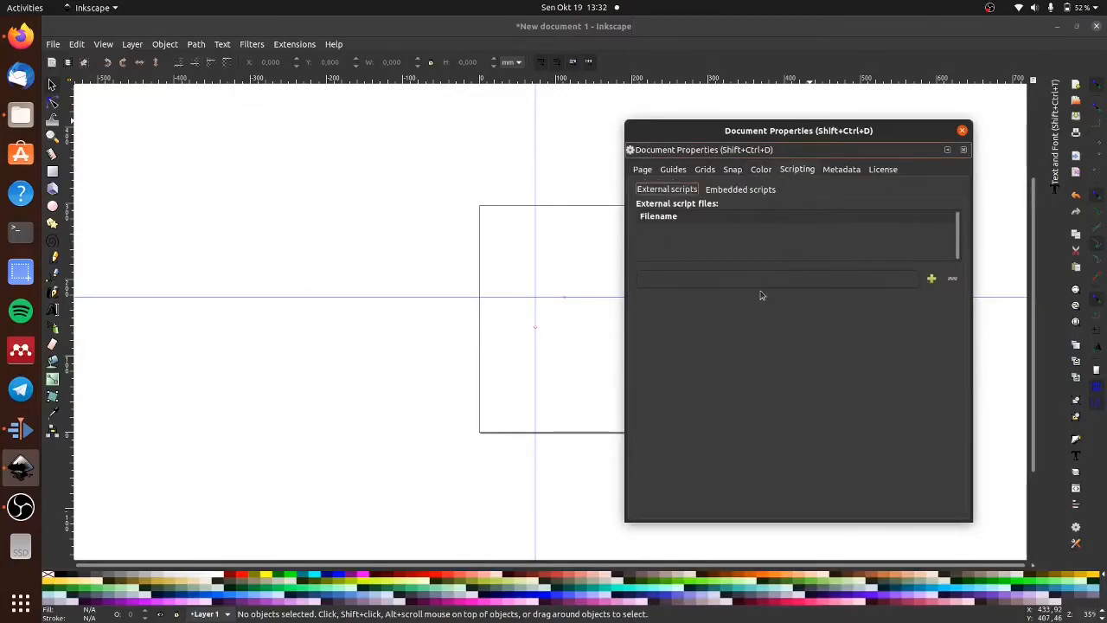
click(841, 170)
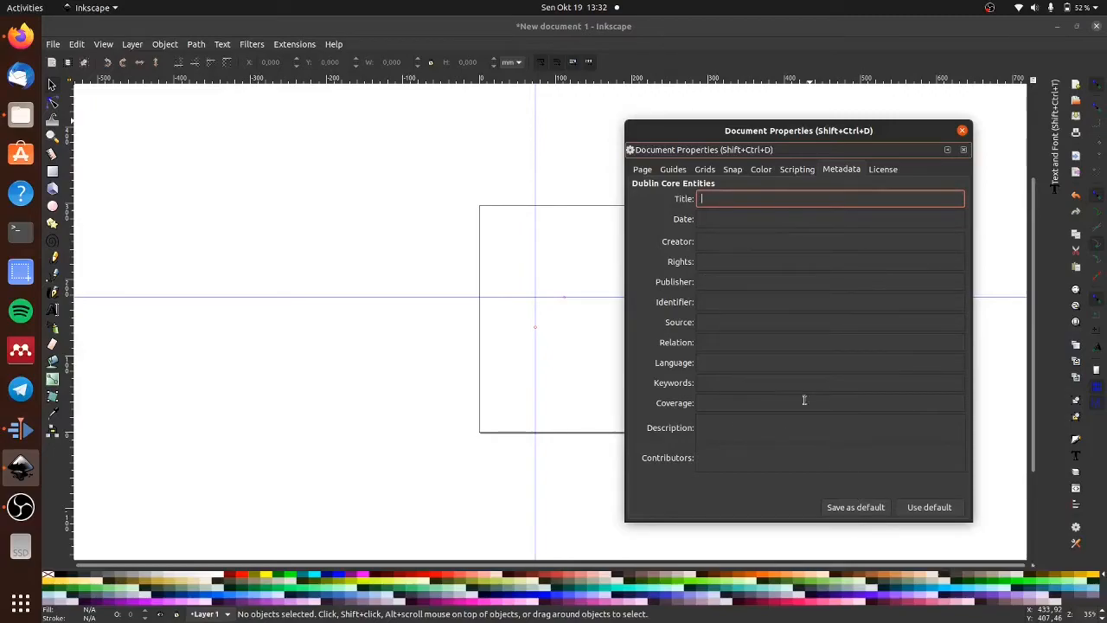
click(888, 170)
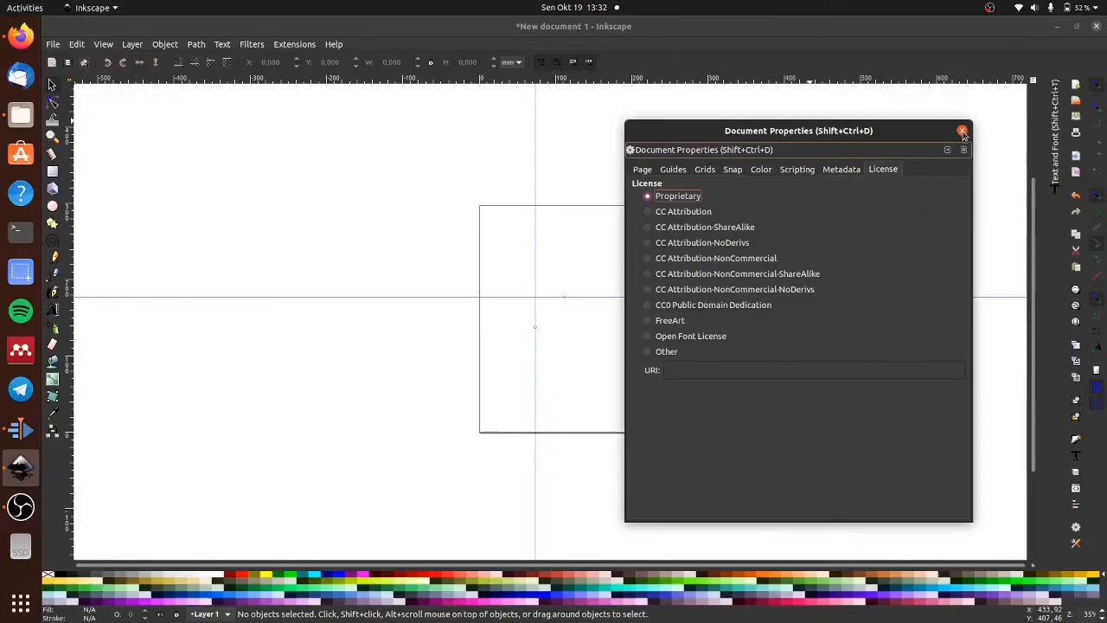
click(644, 170)
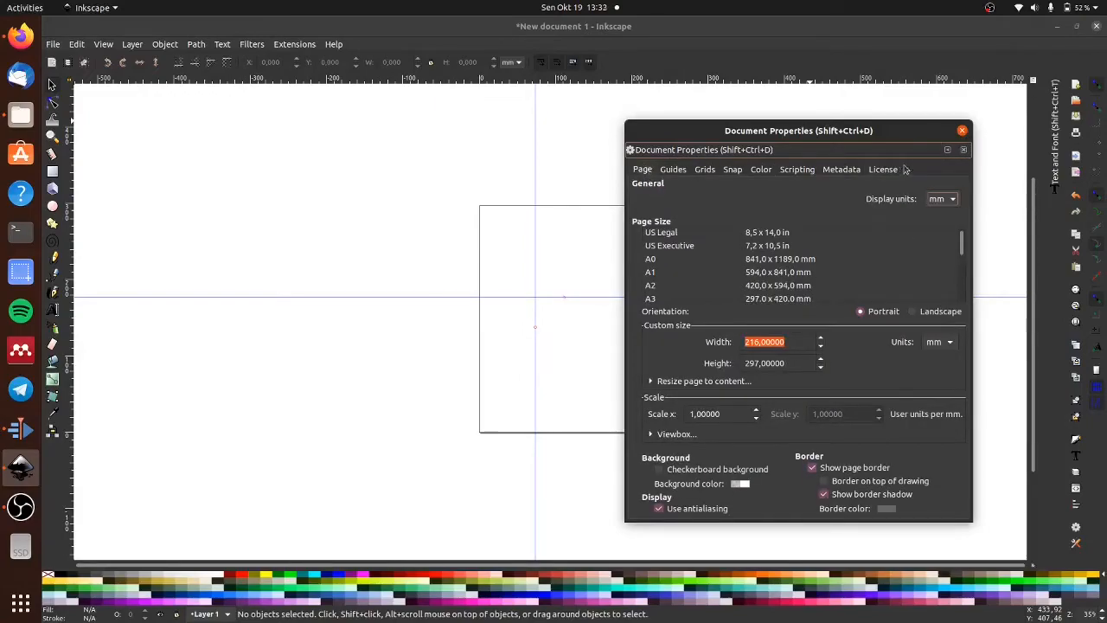
click(673, 169)
click(705, 170)
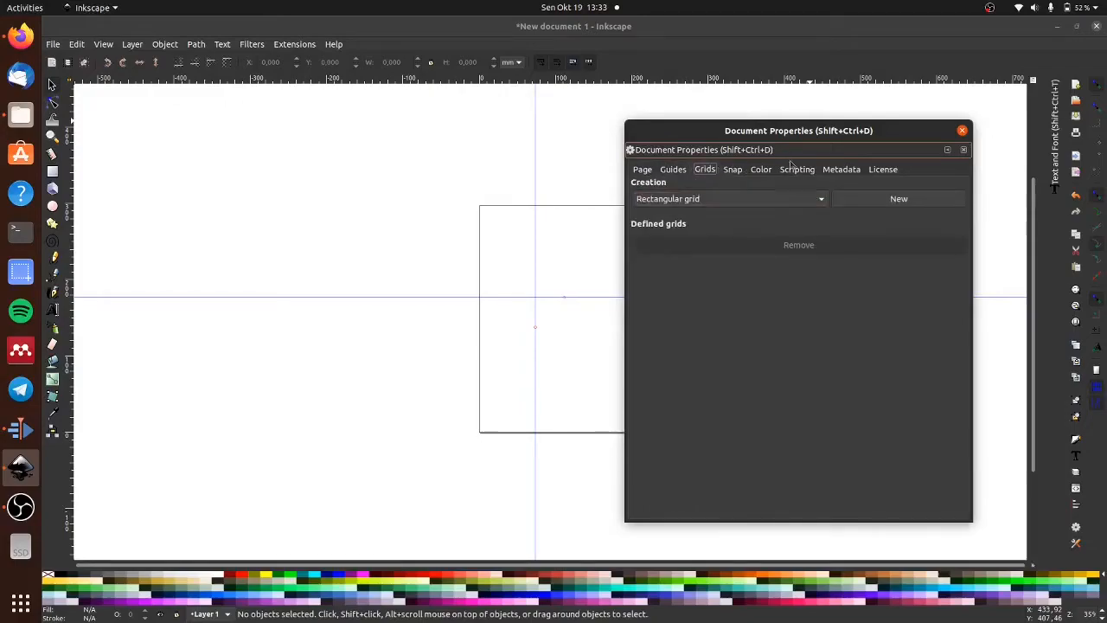
click(962, 130)
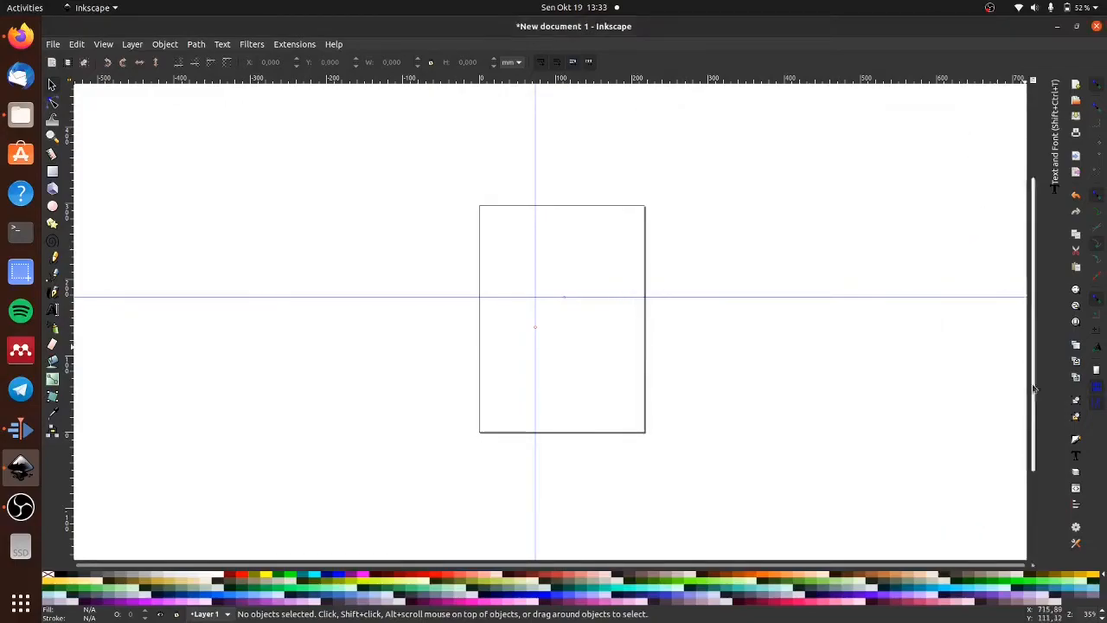
- Open the application preferences, enlarge the dialog and examine the interface's window settings, from window geometry to dialog transparency and miscellaneous options
click(1076, 544)
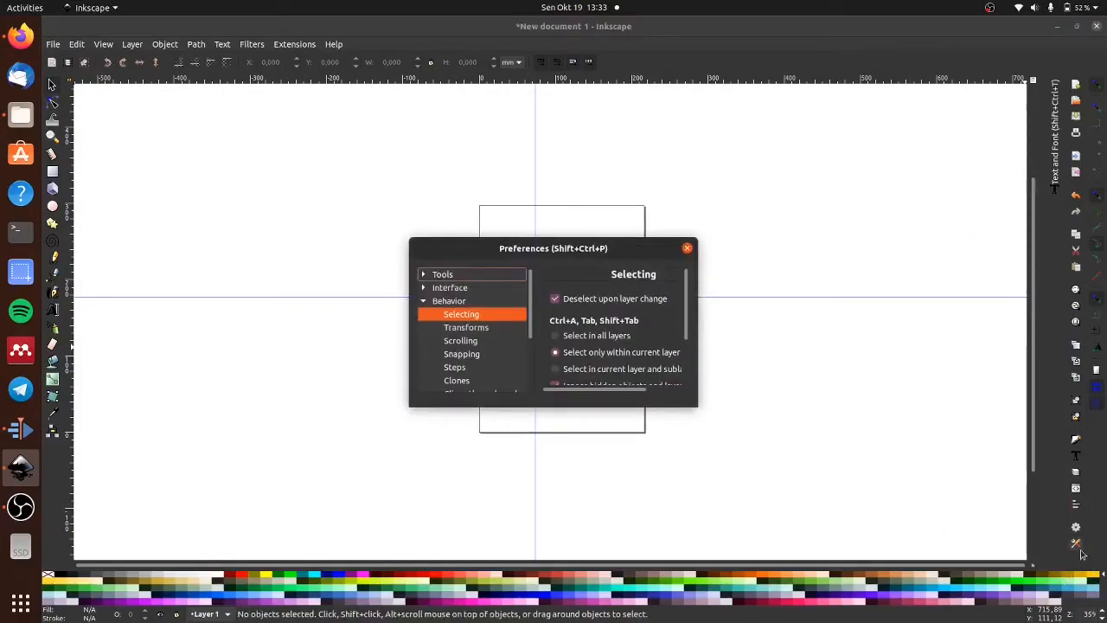
click(423, 288)
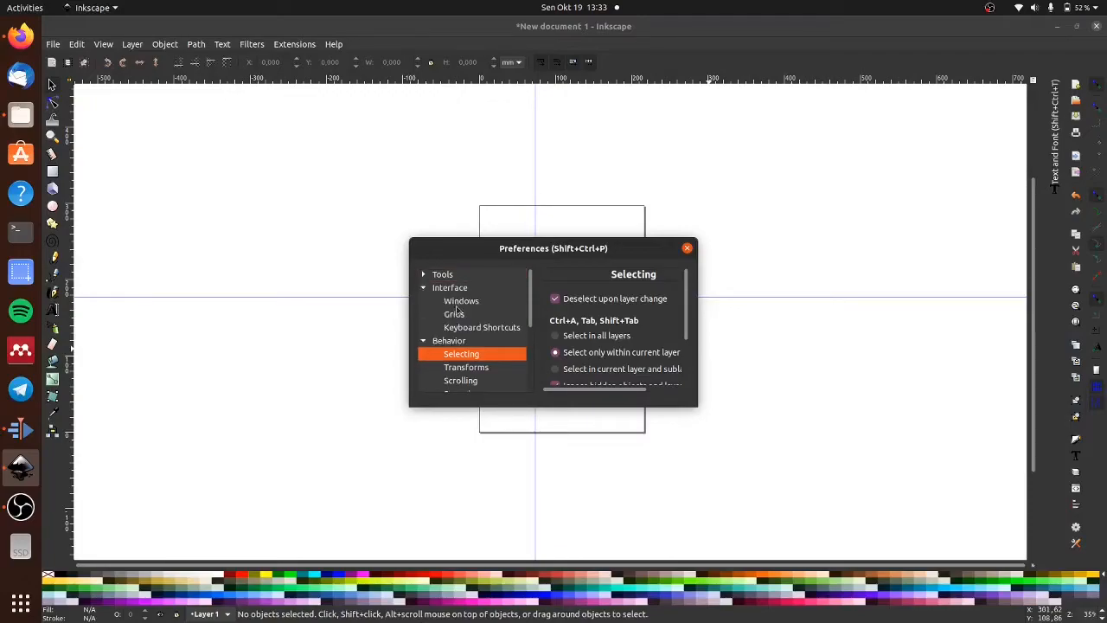
click(457, 303)
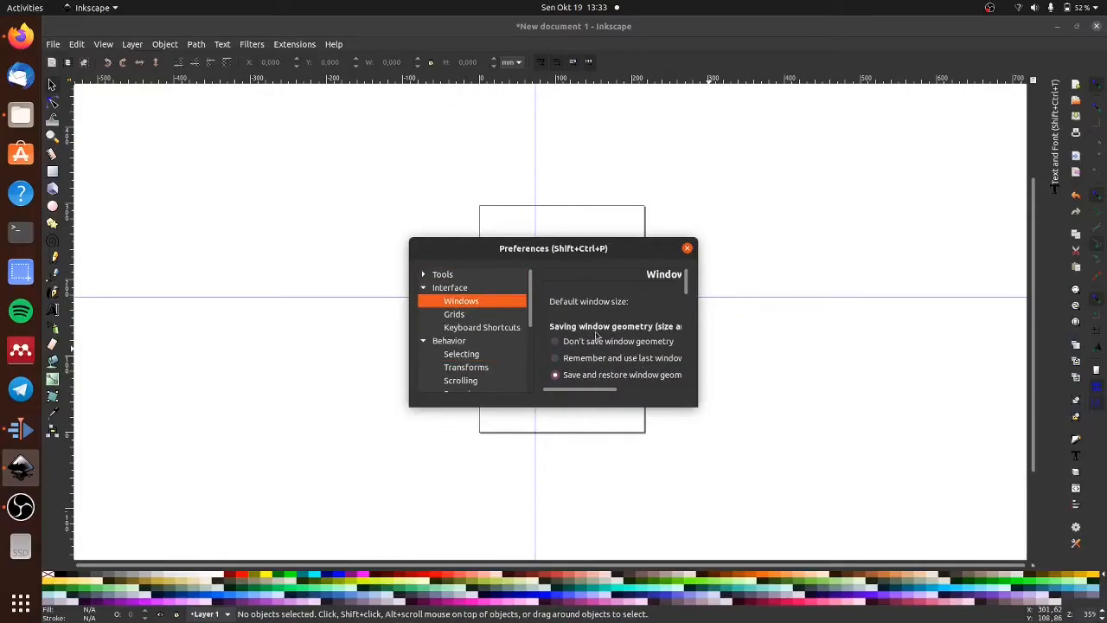
scroll(676, 339, down, 1)
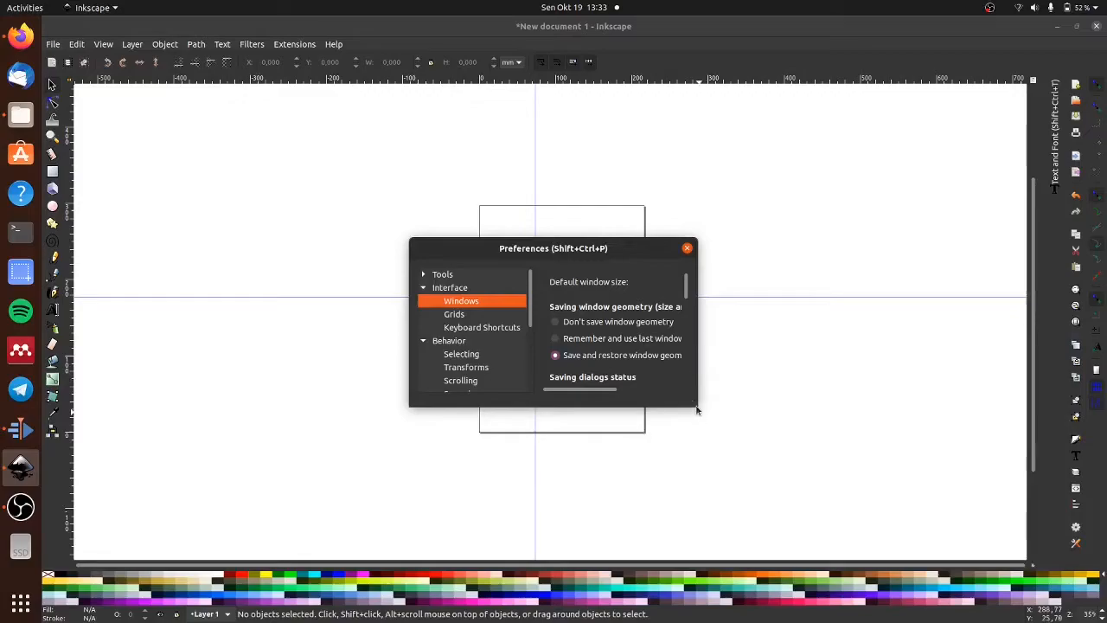
drag(697, 410, 922, 509)
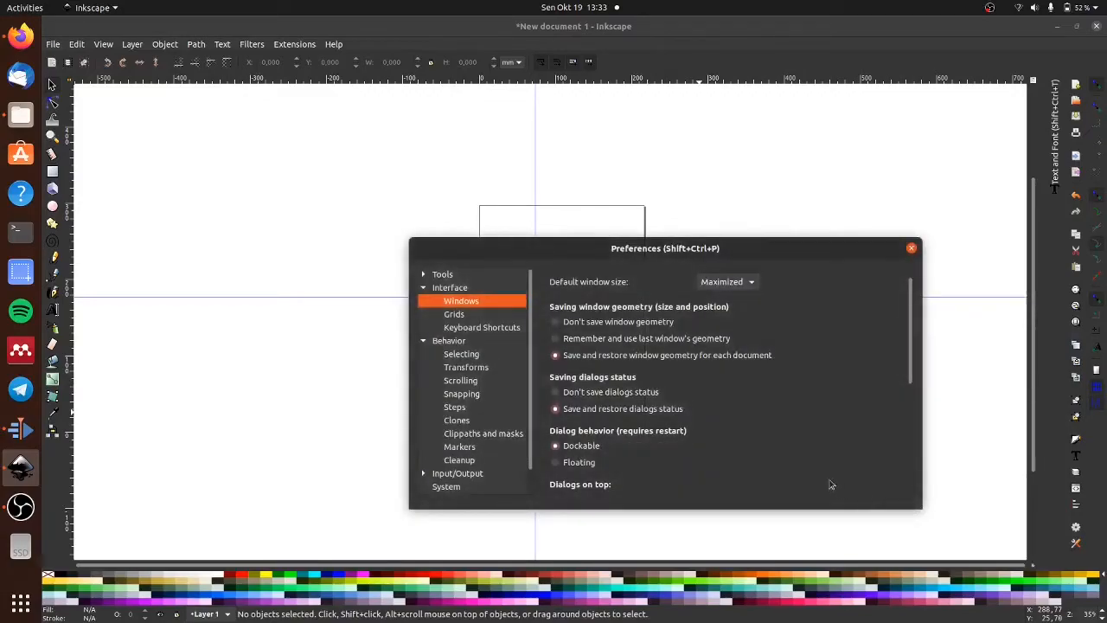
scroll(786, 479, down, 1)
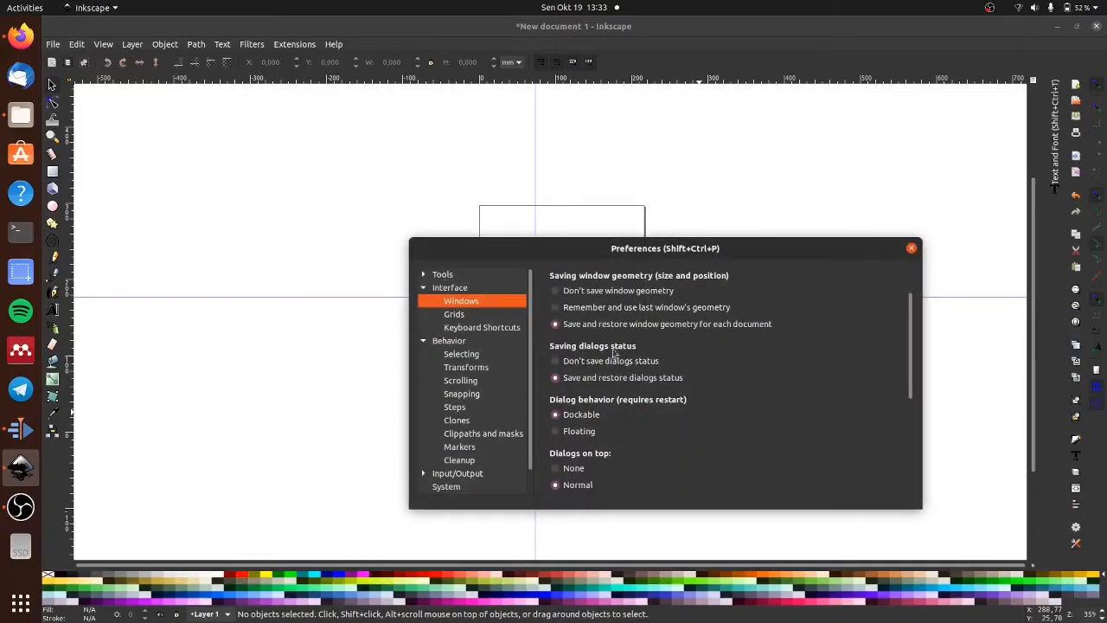
scroll(726, 398, down, 2)
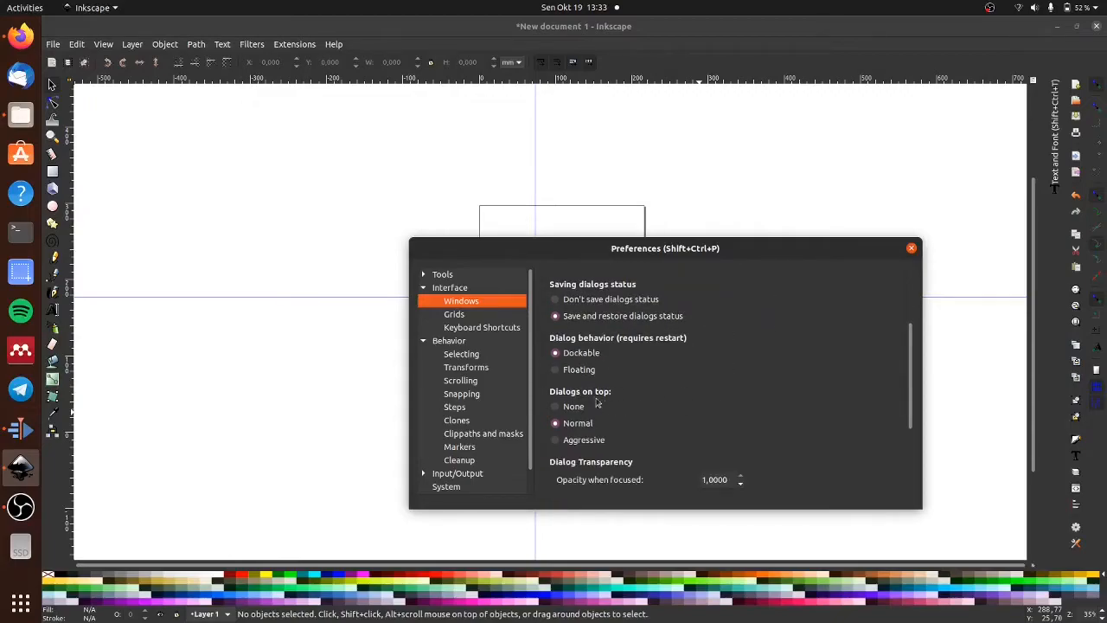
scroll(608, 404, down, 1)
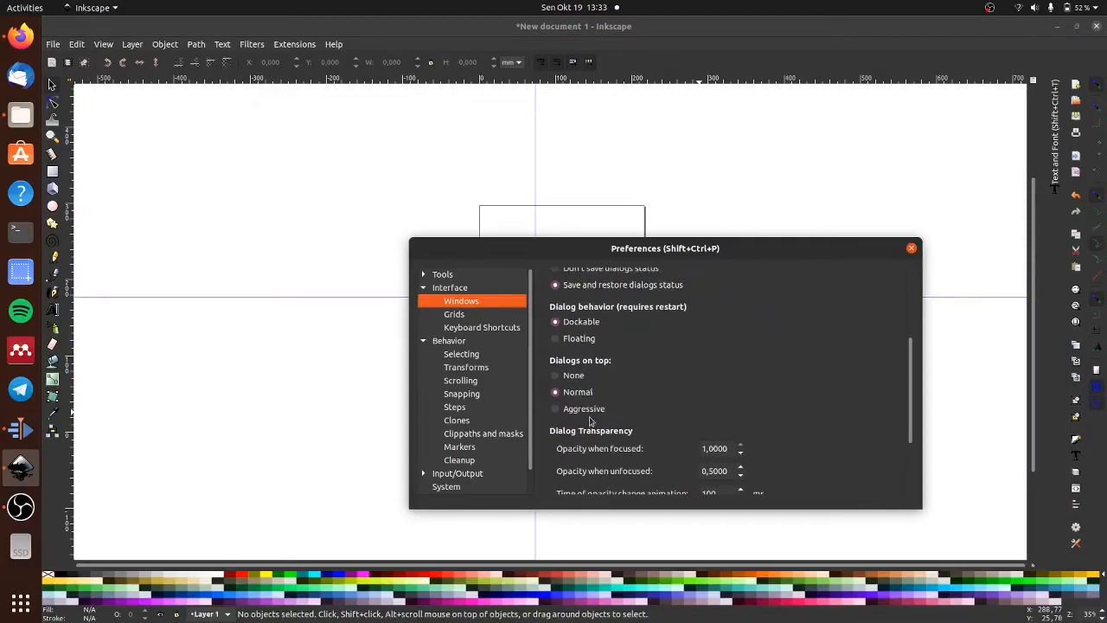
scroll(671, 424, down, 3)
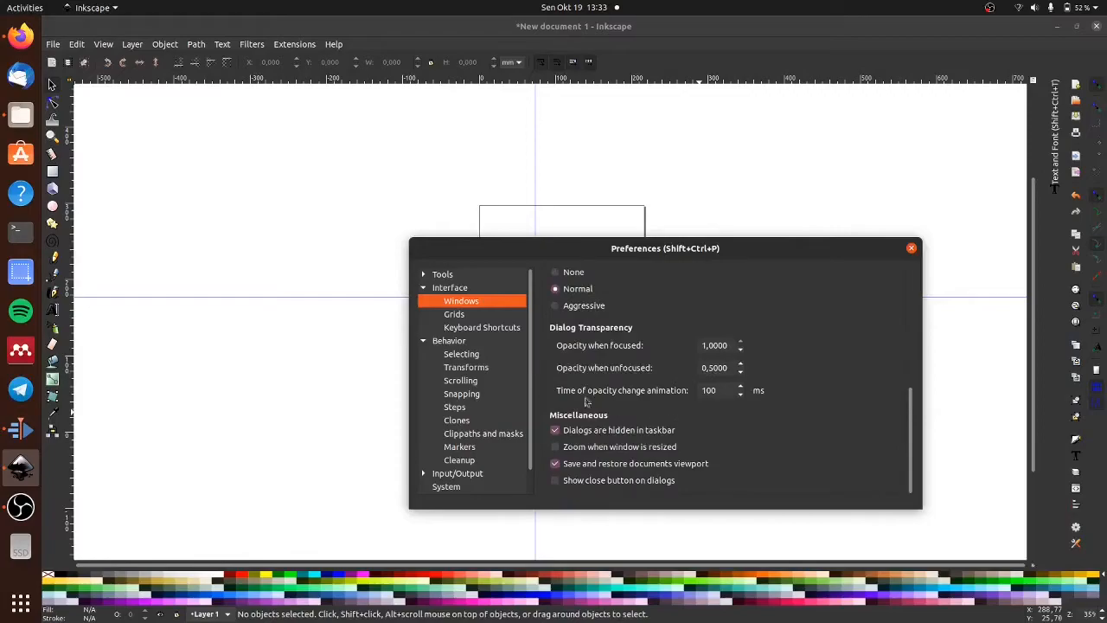
- Look through the behavior preferences for selecting, scrolling, snapping and clones
click(460, 356)
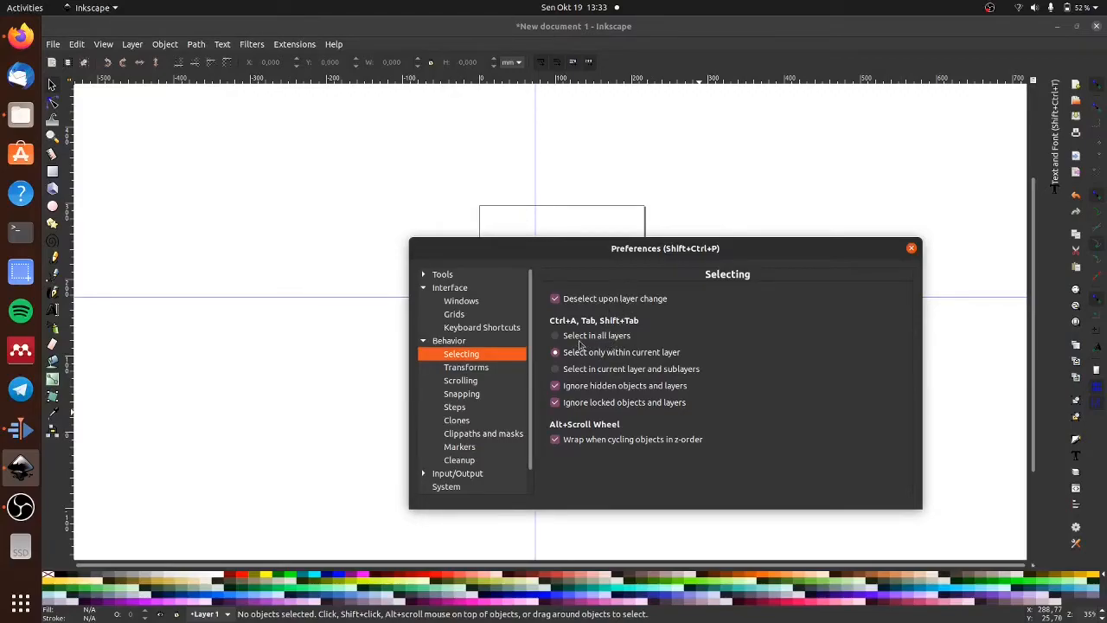
click(462, 380)
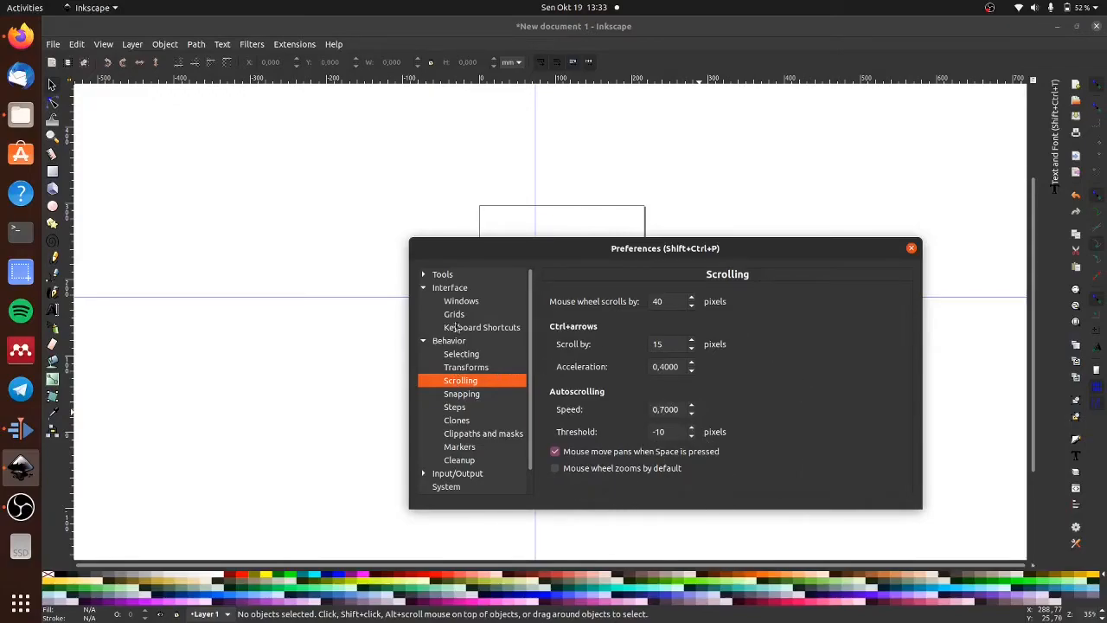
scroll(486, 395, down, 1)
scroll(486, 401, up, 1)
scroll(449, 416, down, 1)
click(455, 370)
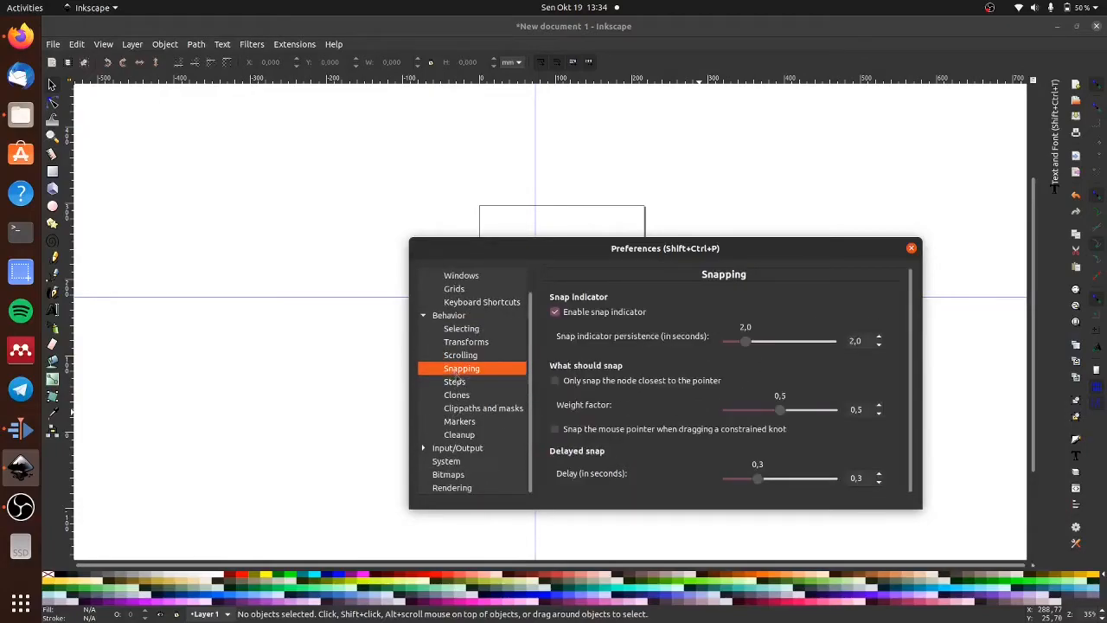
scroll(460, 460, up, 1)
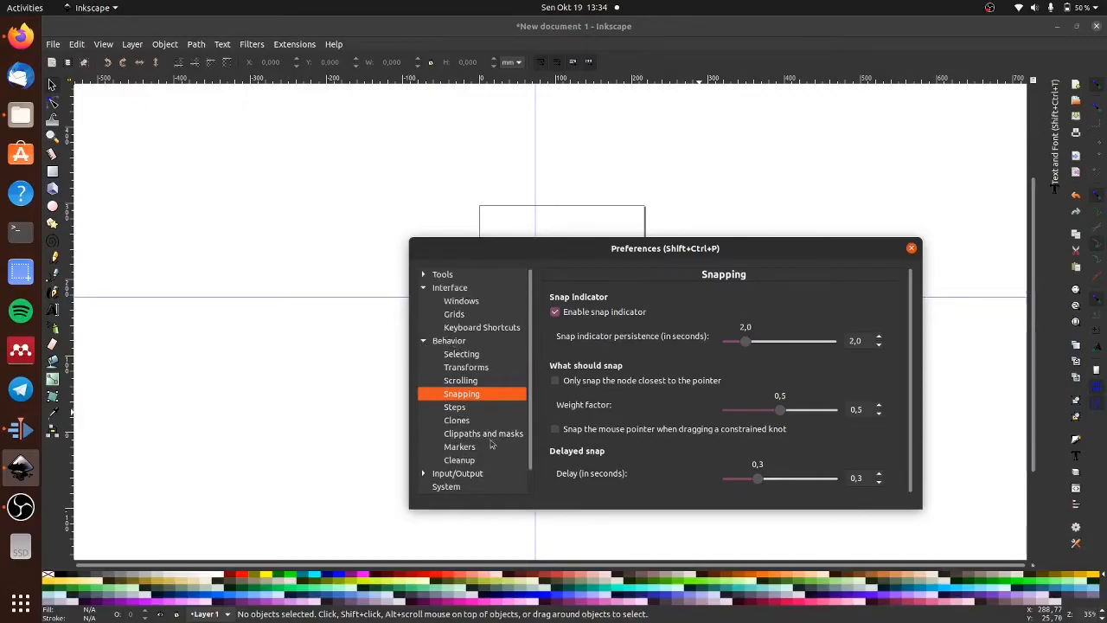
click(467, 420)
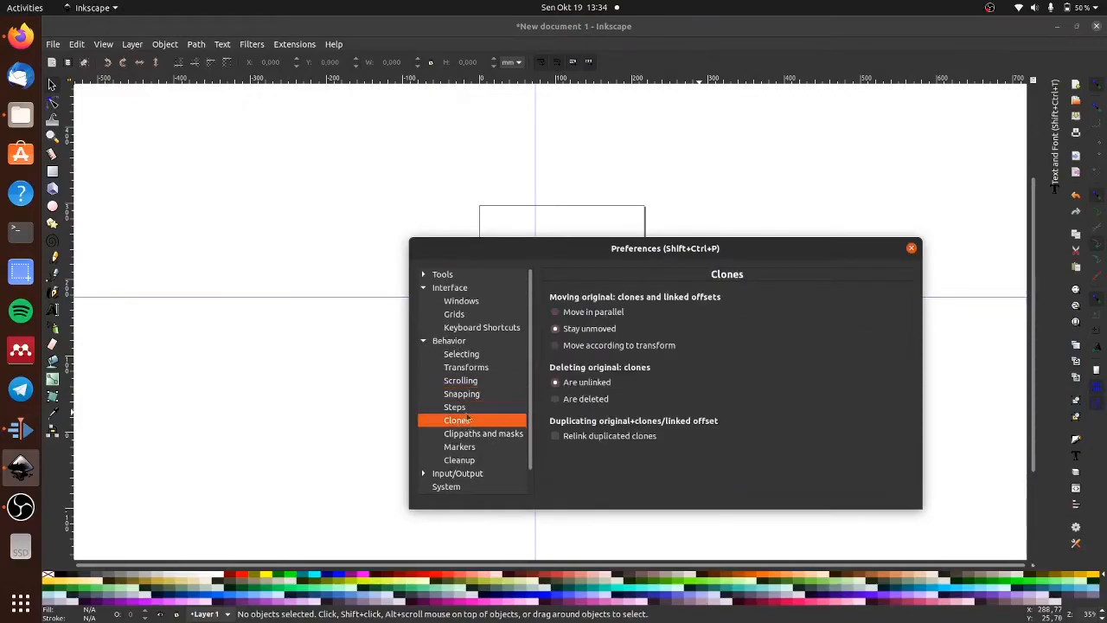
- Check the general interface and tools preferences, and close the preferences dialog
click(449, 288)
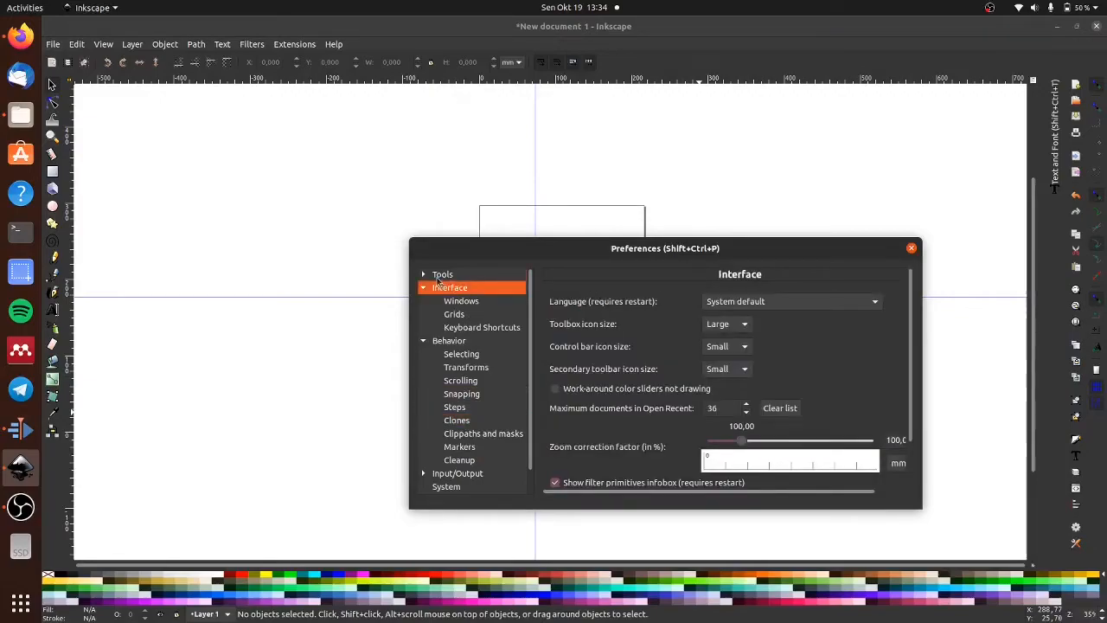
click(441, 276)
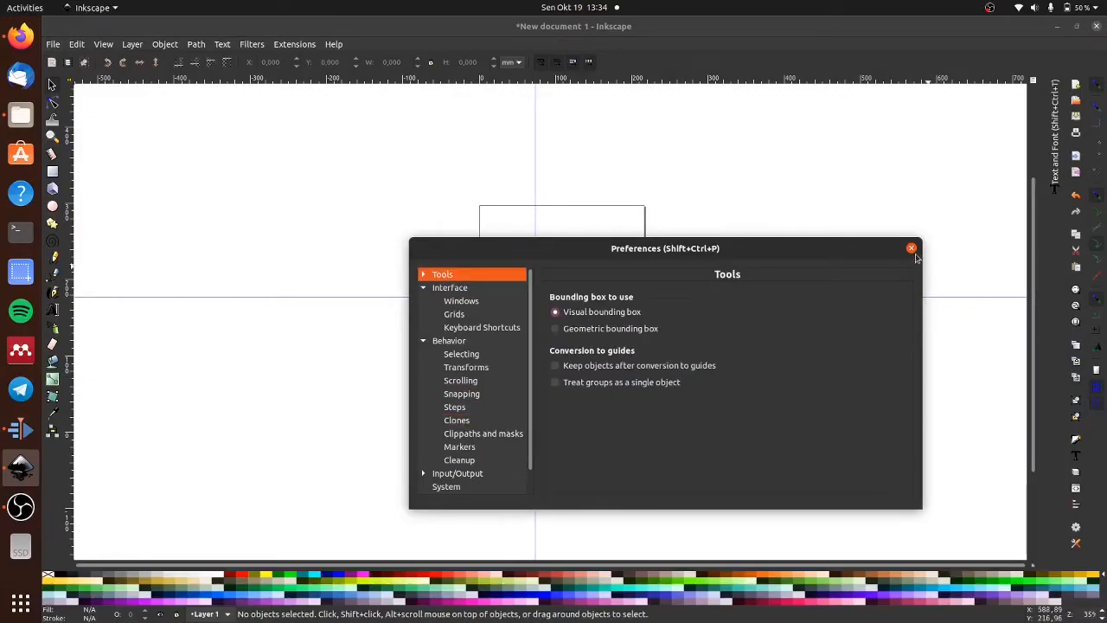
click(912, 249)
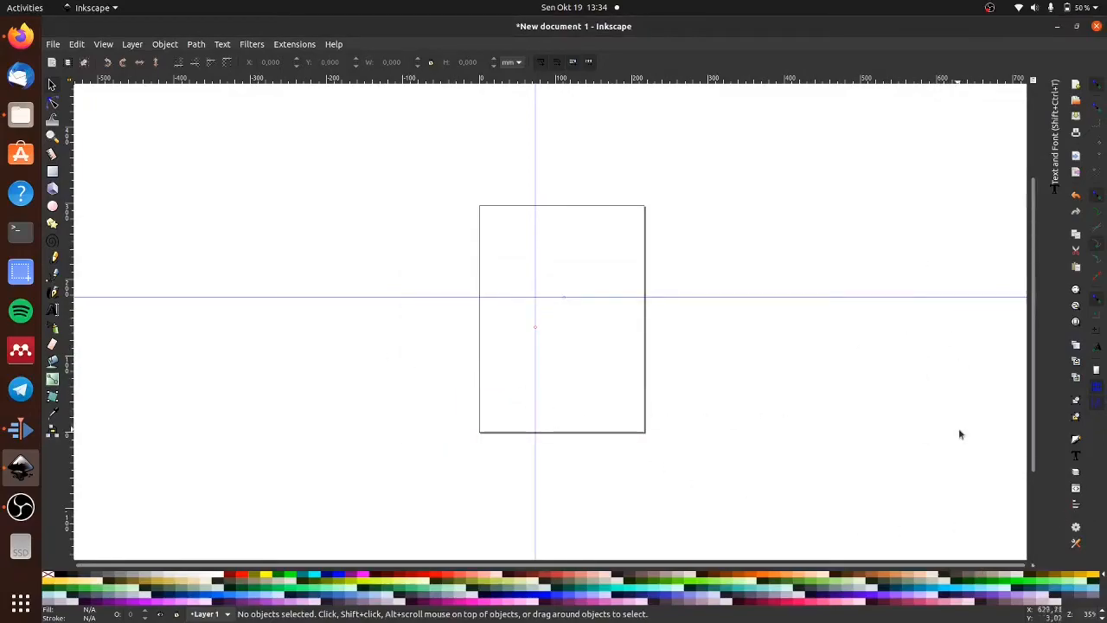
- Try the Gray, Khaki, Royal and Topographic color palettes, and switch back to the Inkscape default palette
click(1103, 575)
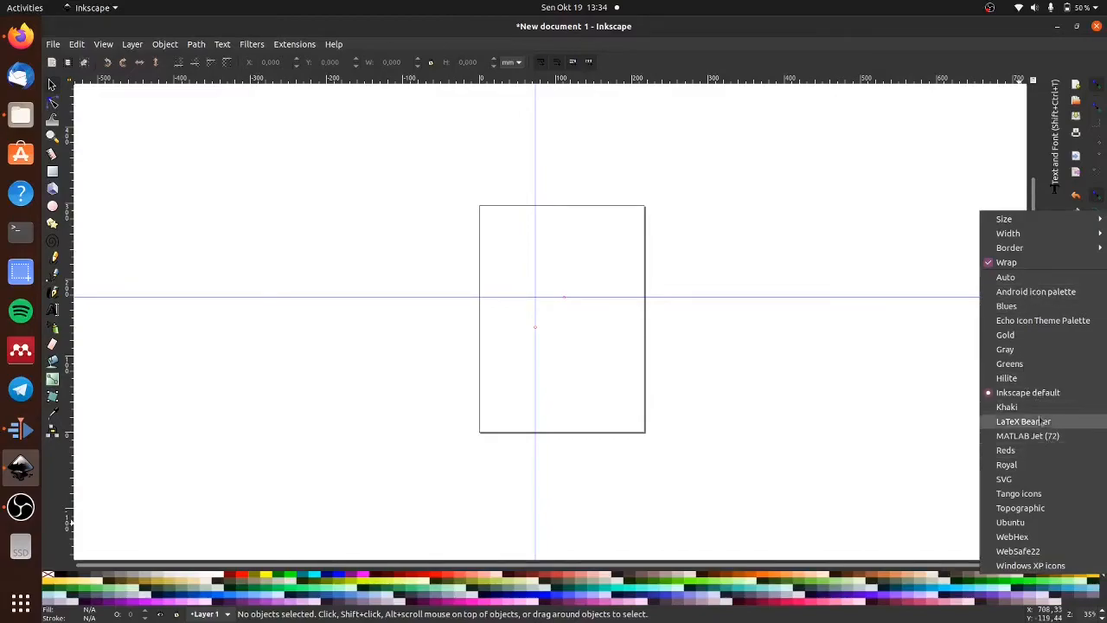
click(1019, 351)
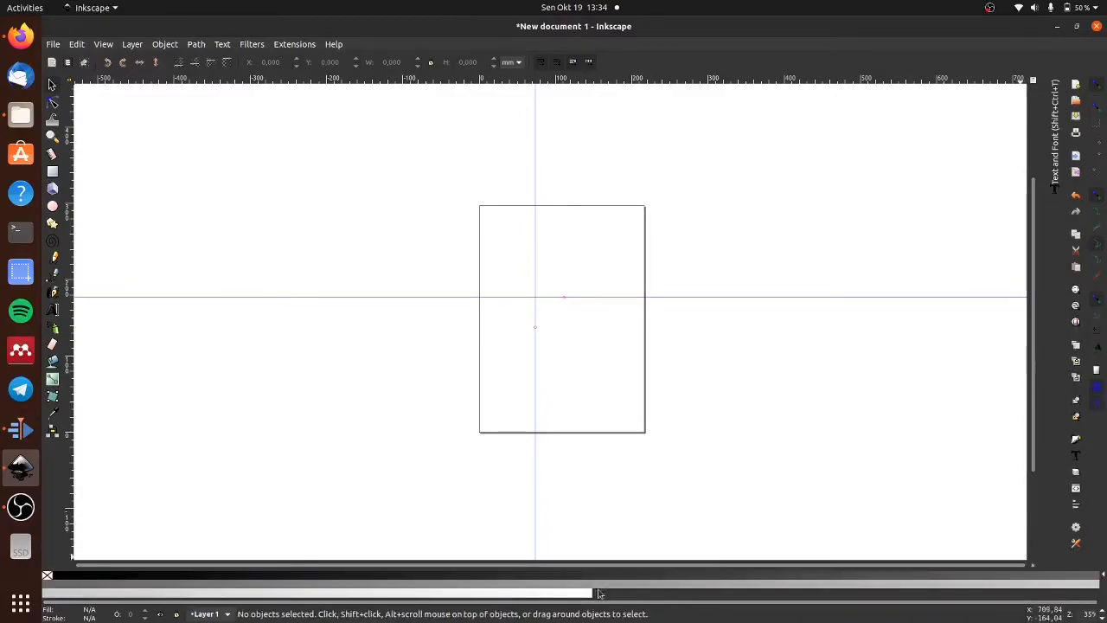
click(1103, 577)
click(1010, 409)
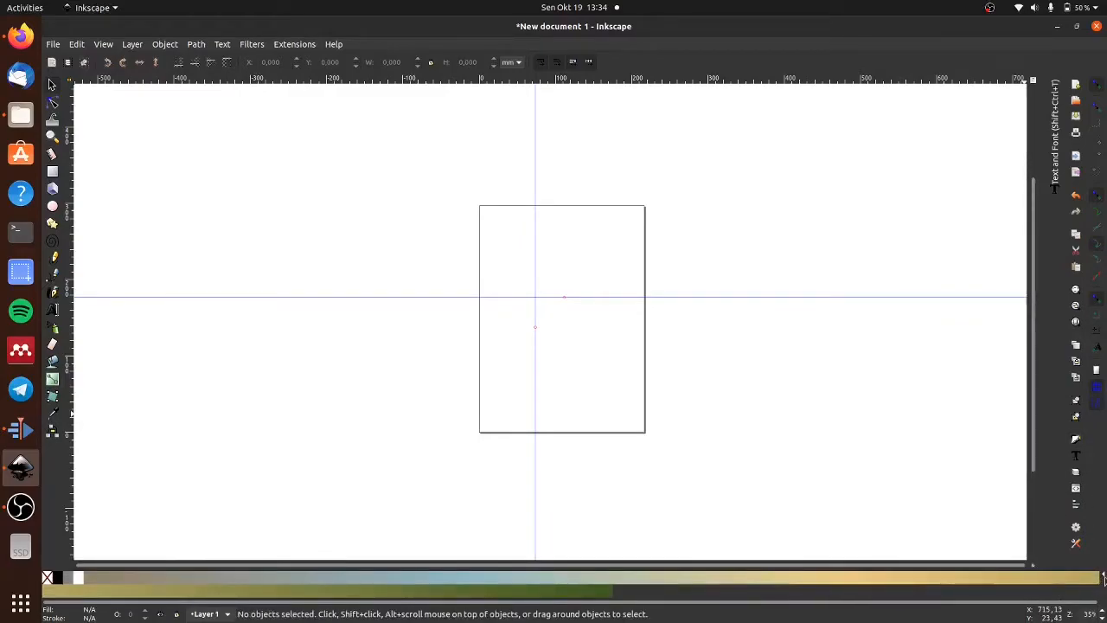
click(1102, 576)
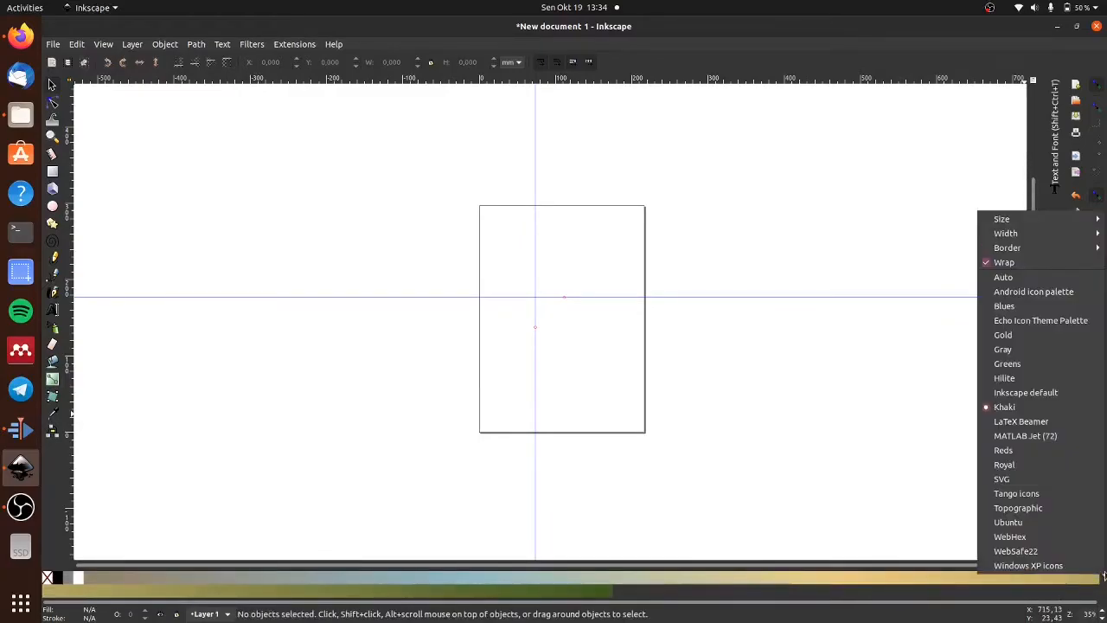
click(1032, 467)
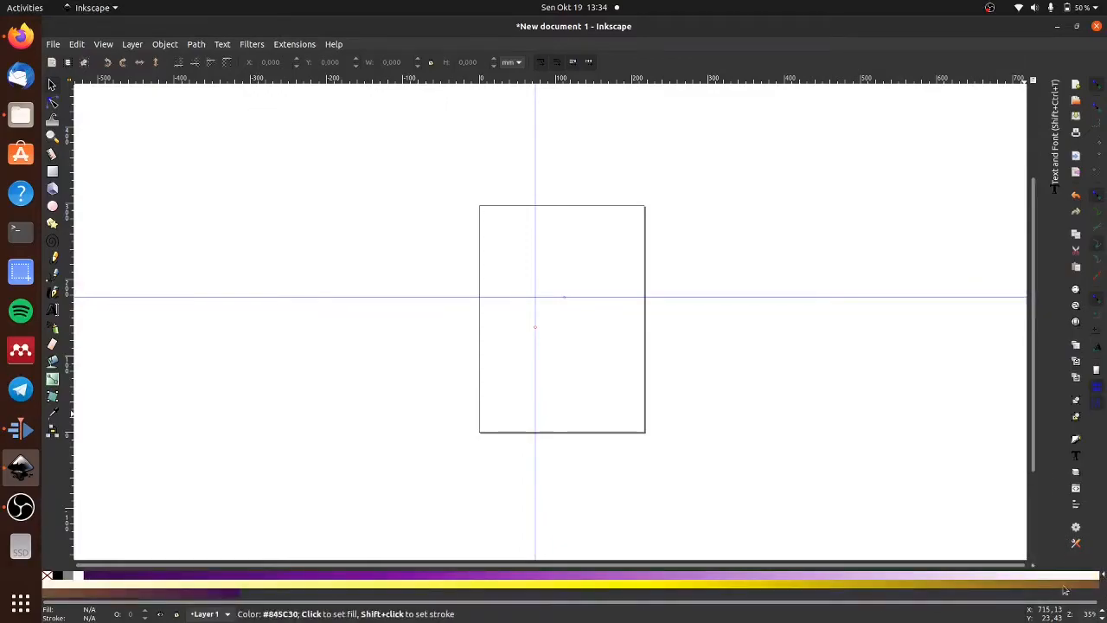
click(1103, 577)
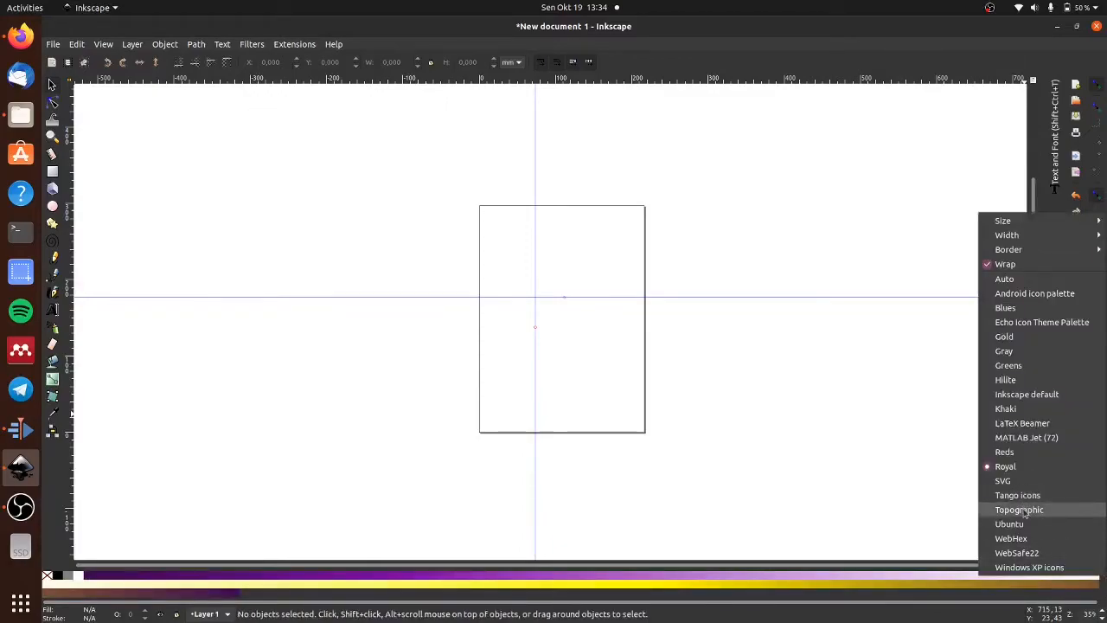
click(1024, 514)
click(1102, 577)
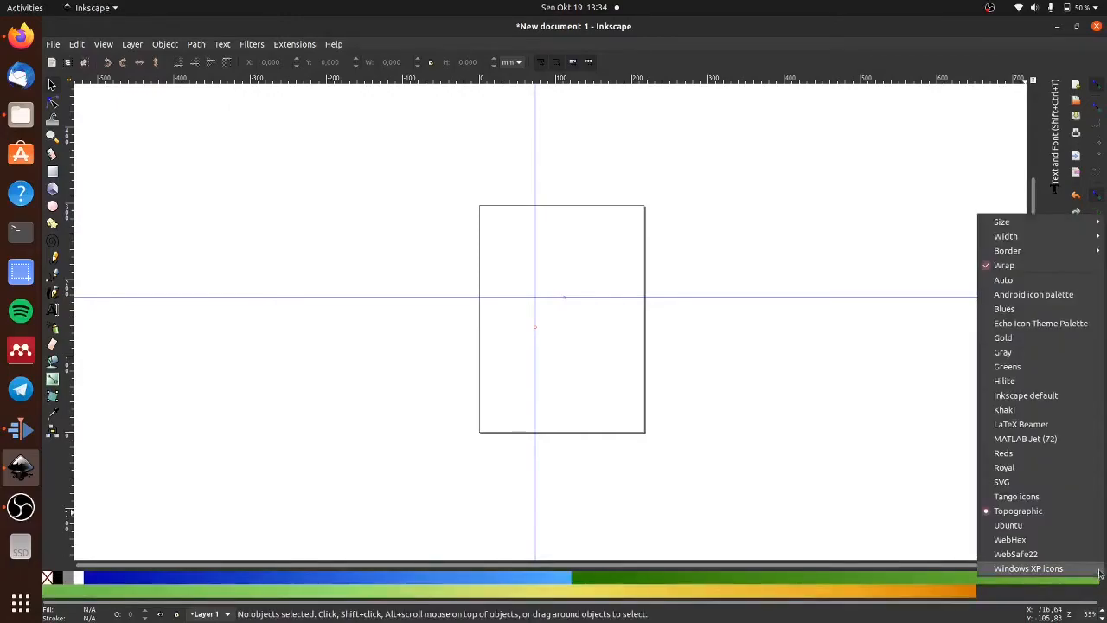
click(1037, 399)
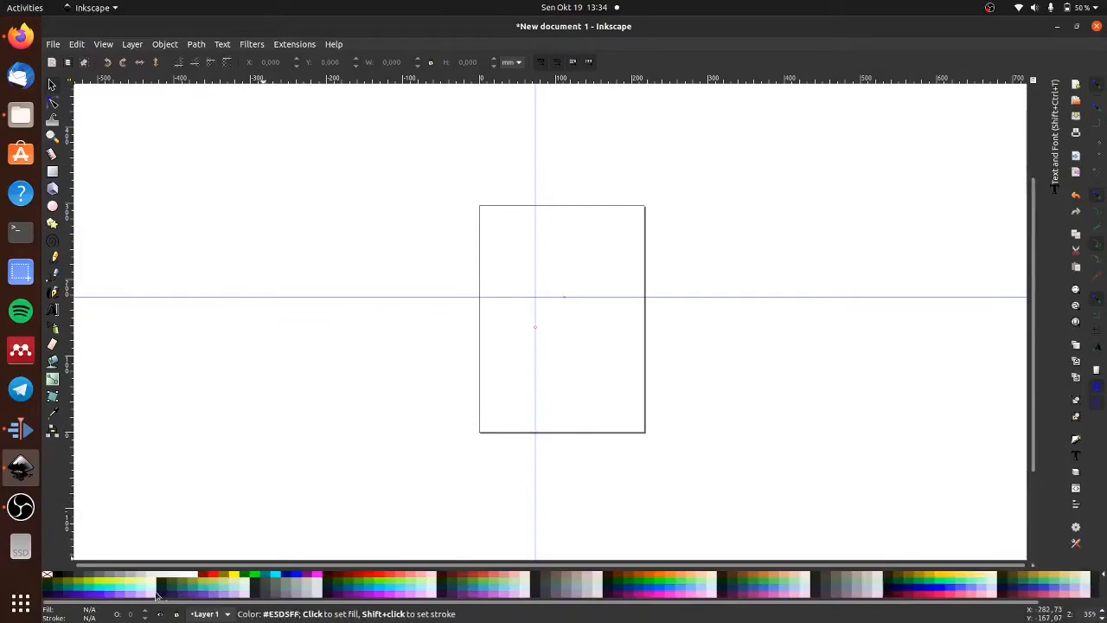
drag(903, 603, 761, 610)
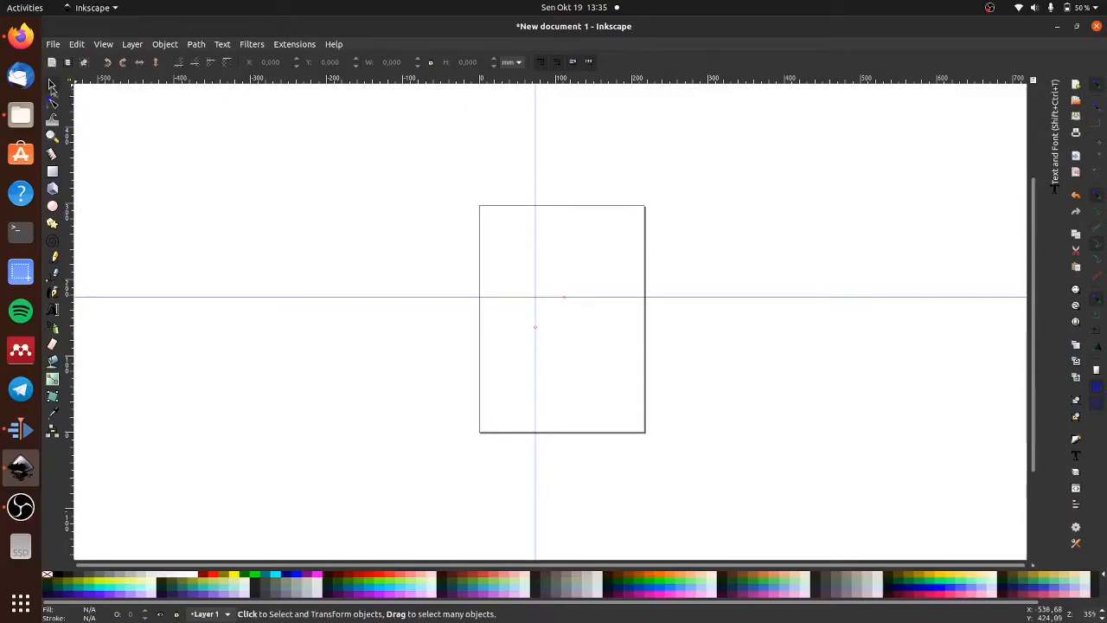
- Delete the horizontal guide and the vertical guide crossing the page
click(53, 104)
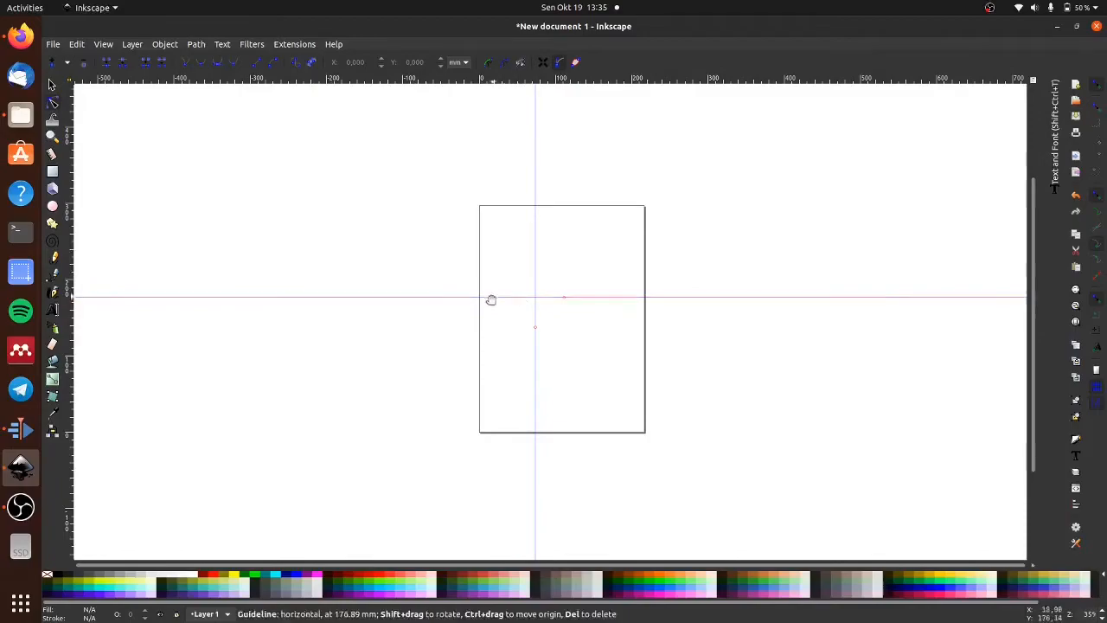
click(52, 85)
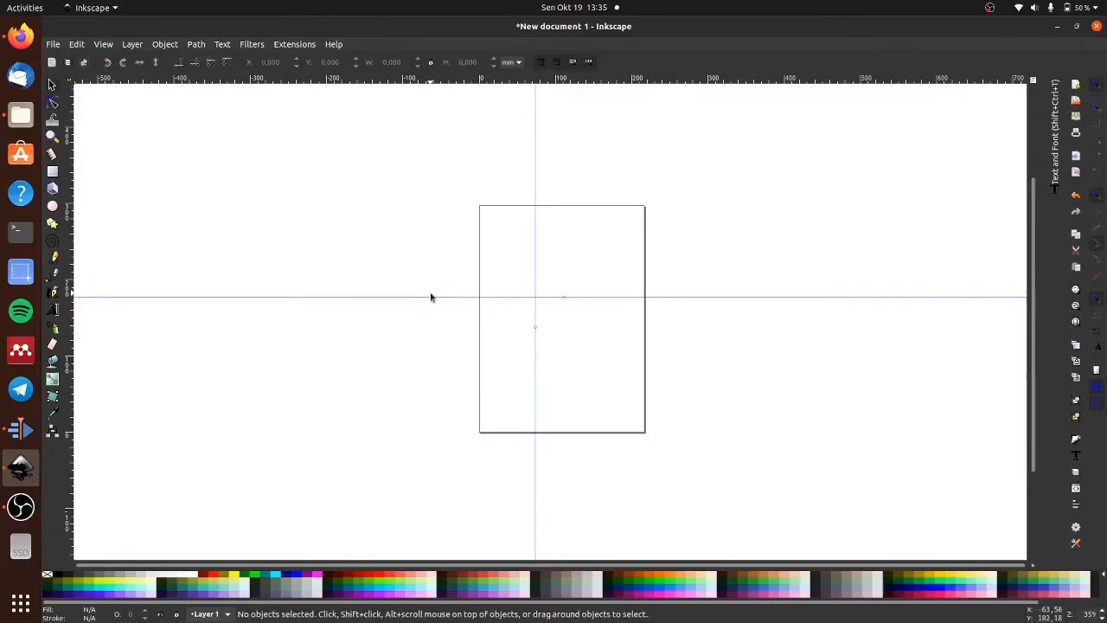
key(Delete)
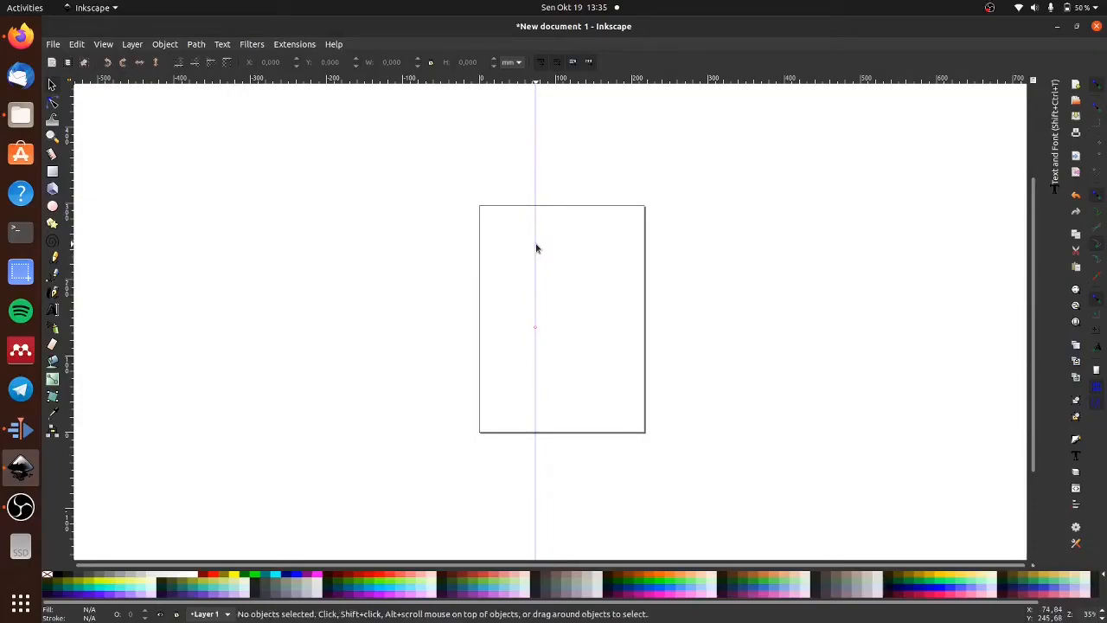
key(Delete)
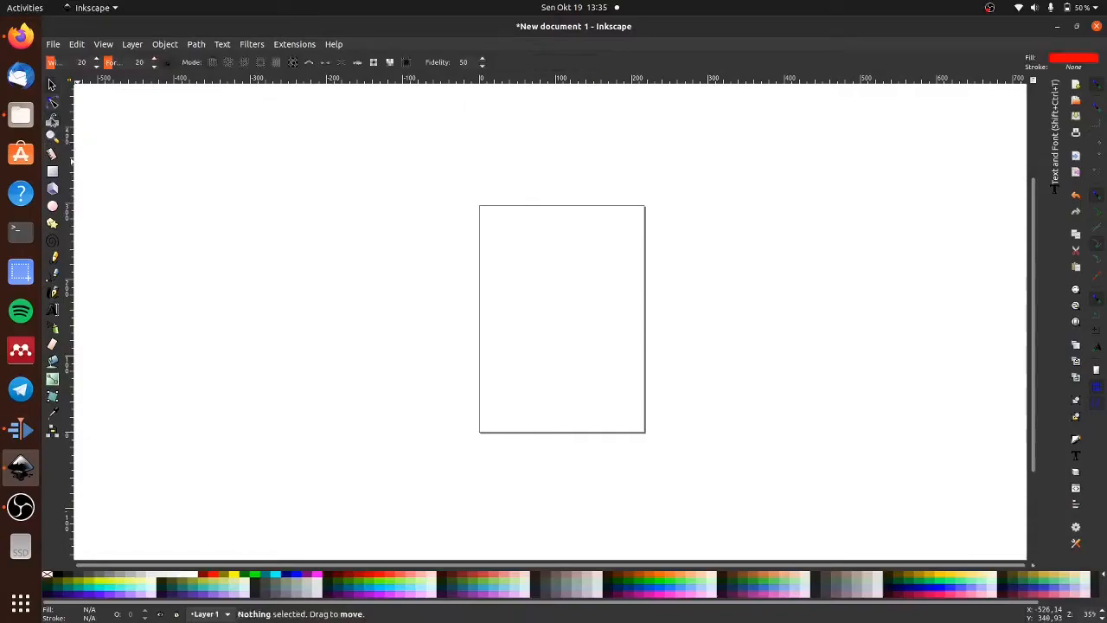
- Draw a green rectangle about 227 mm wide and 76 mm high across the page's left edge
click(52, 136)
click(52, 153)
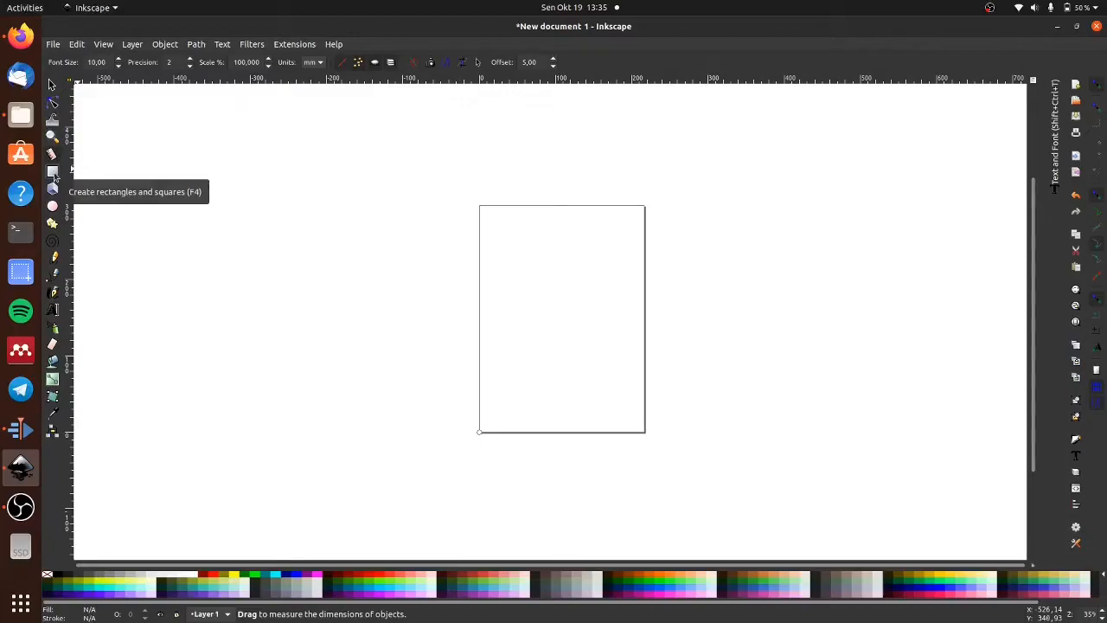
click(53, 173)
drag(378, 240, 551, 297)
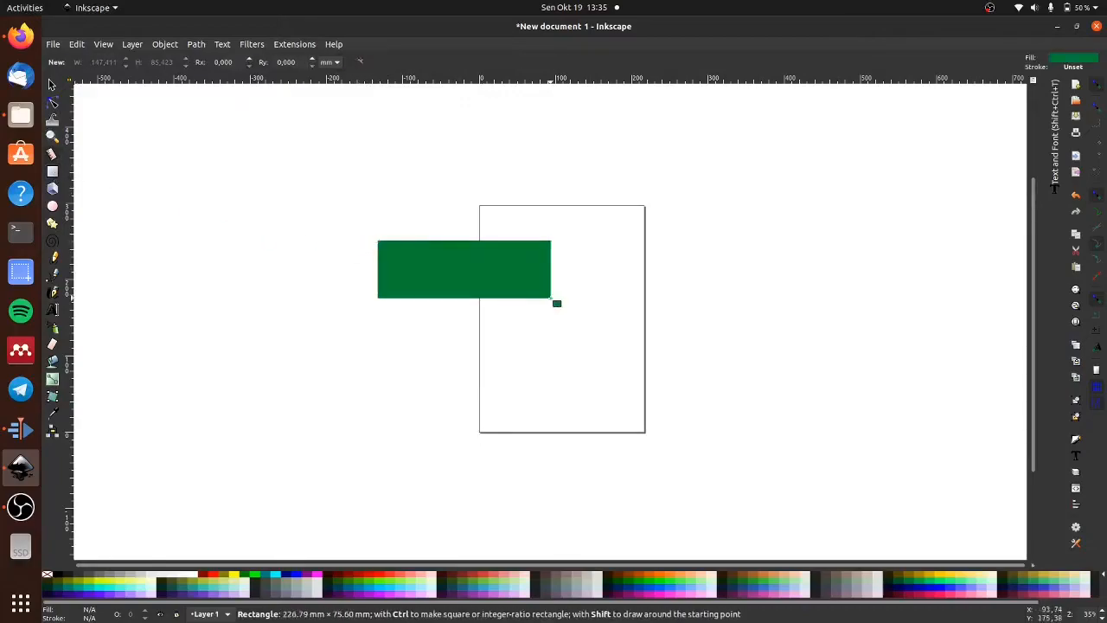
- Draw four 3D boxes in perspective on and around the page, and delete all objects on the canvas
click(53, 189)
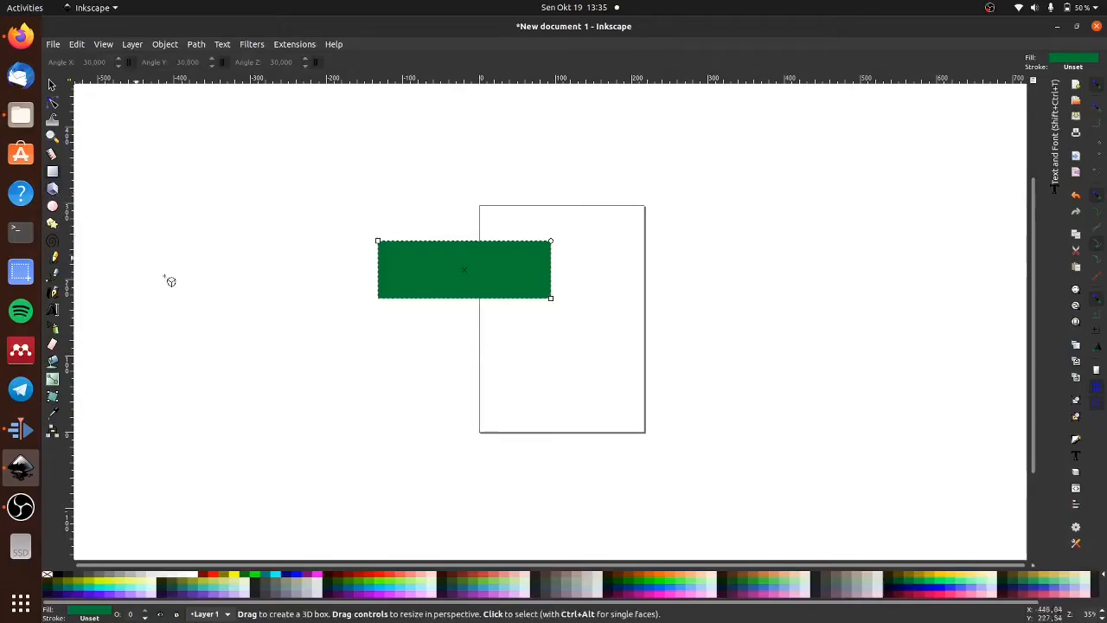
drag(634, 243, 571, 353)
drag(724, 334, 836, 178)
drag(742, 389, 418, 397)
drag(158, 252, 205, 326)
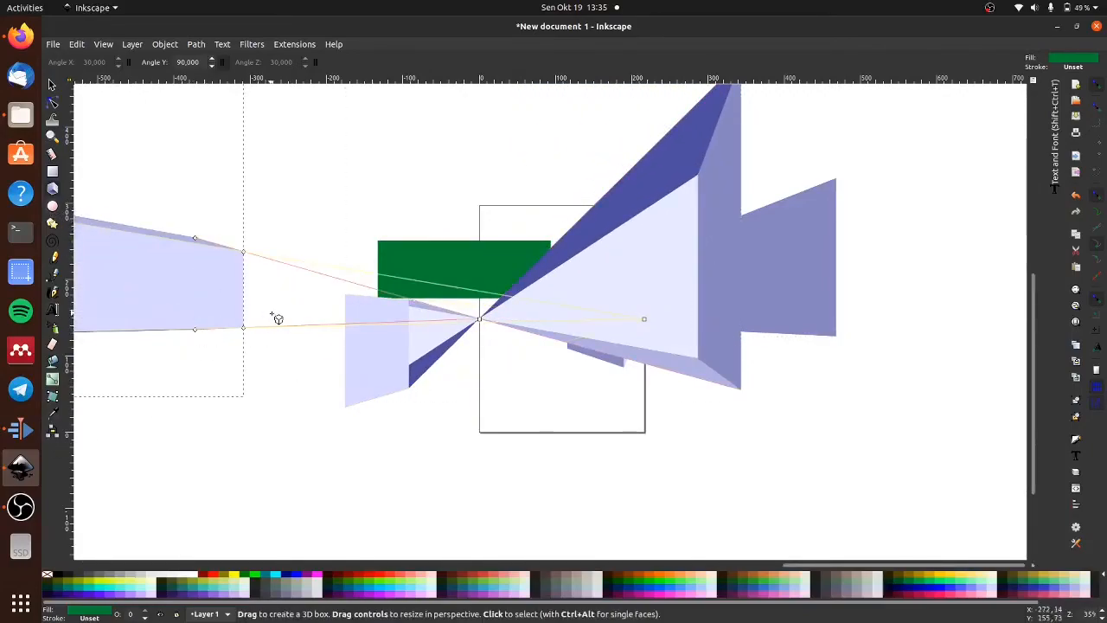
key(ctrl+a)
key(Delete)
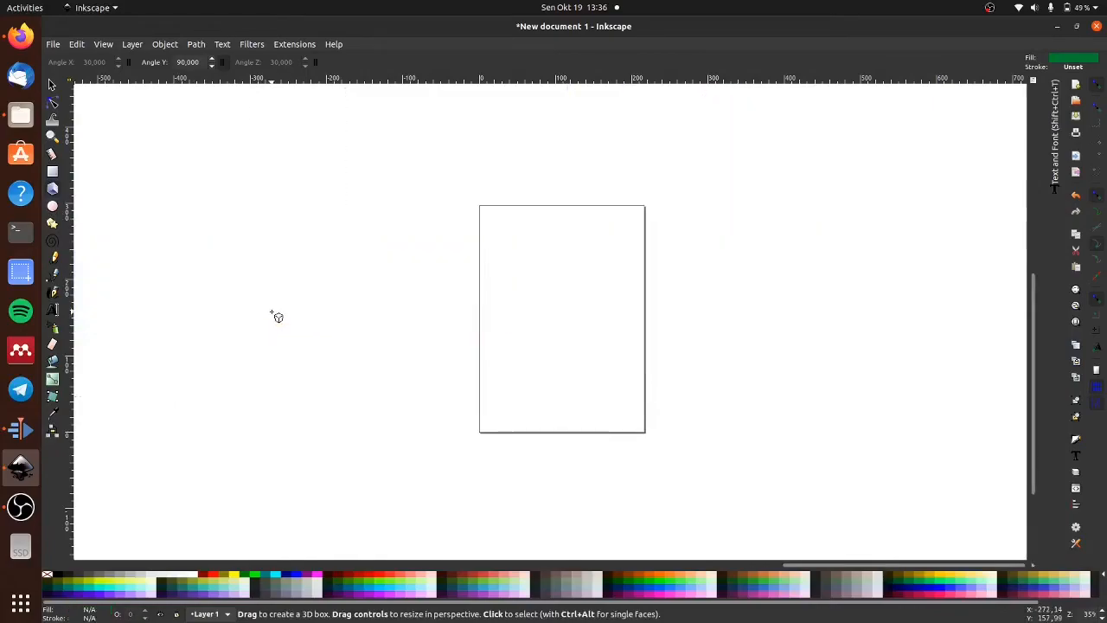
- Draw a circle about 147 mm in diameter beside the page and an ellipse about 148 by 90 mm across the page's left edge
click(52, 205)
drag(308, 236, 426, 352)
drag(459, 235, 573, 304)
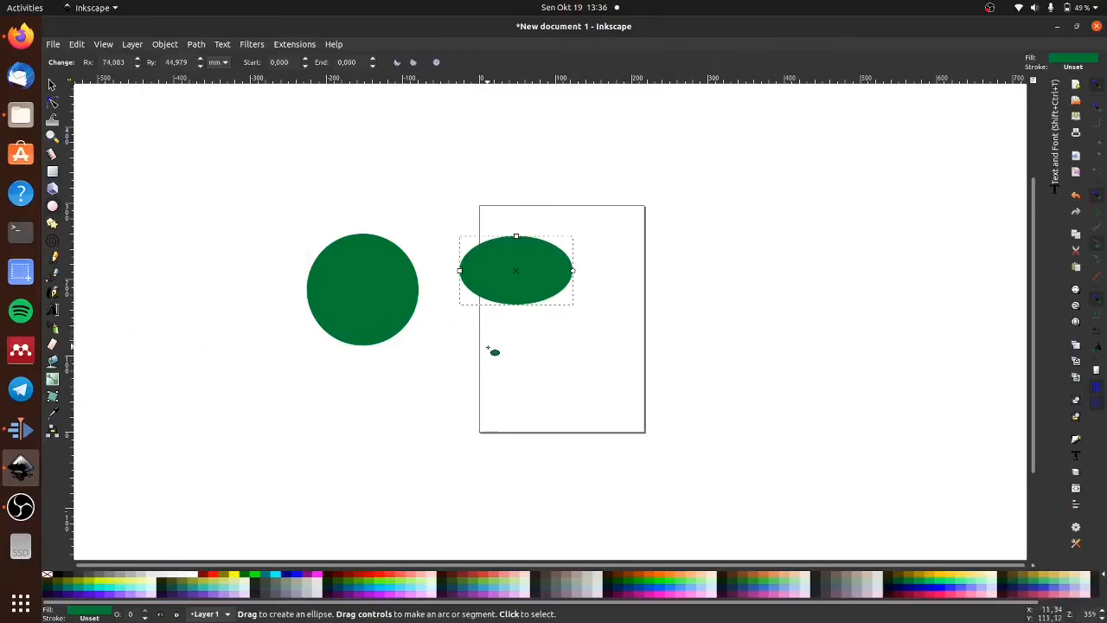
- Try several palette colors on the circle and leave its fill light pink
click(361, 287)
click(510, 585)
click(517, 593)
click(525, 599)
click(492, 584)
click(621, 587)
click(639, 582)
click(705, 592)
click(781, 595)
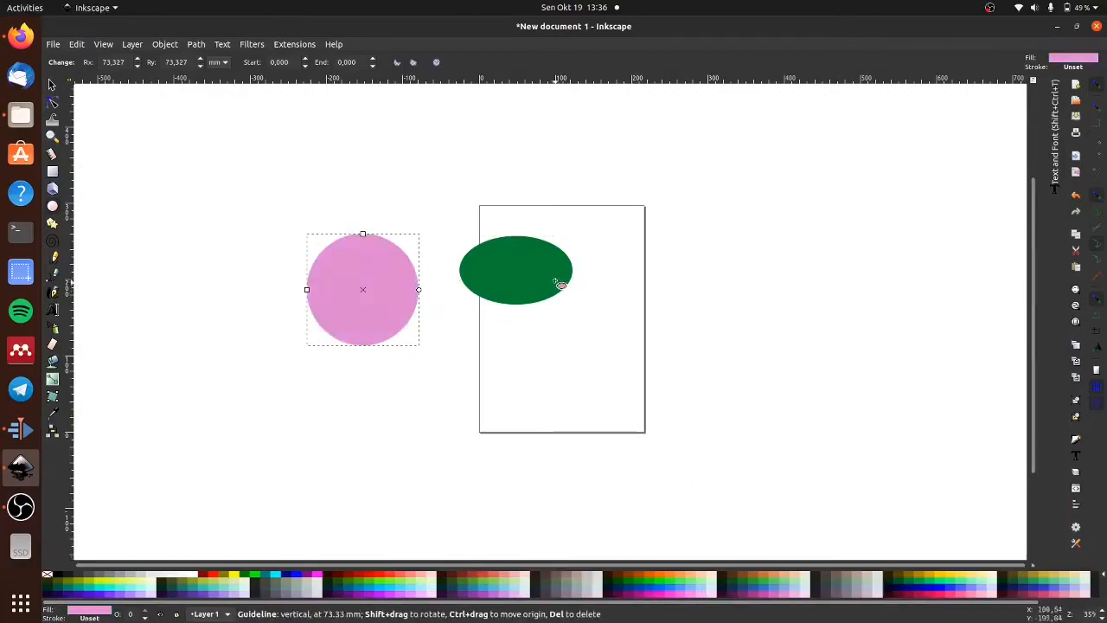
- Try several palette colors on the ellipse and leave its fill blue
click(561, 280)
click(841, 589)
click(853, 584)
click(784, 588)
click(758, 590)
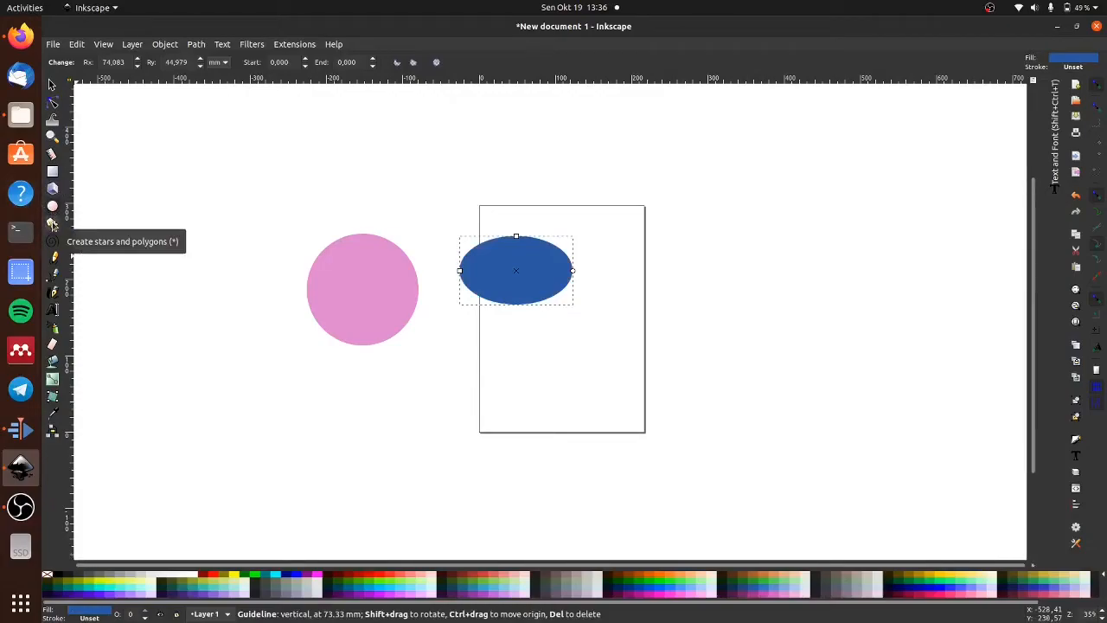
- Draw a star over the page's upper right corner and set its number of corners to 10
click(52, 224)
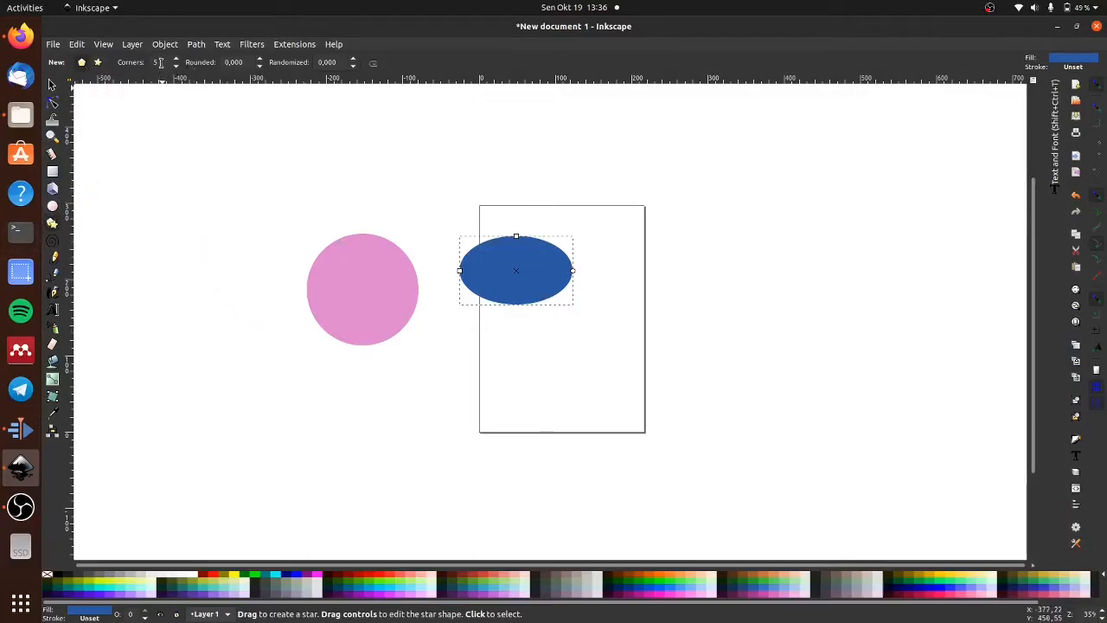
mouse_move(663, 240)
mouse_down()
mouse_move(716, 283)
mouse_move(696, 295)
mouse_up()
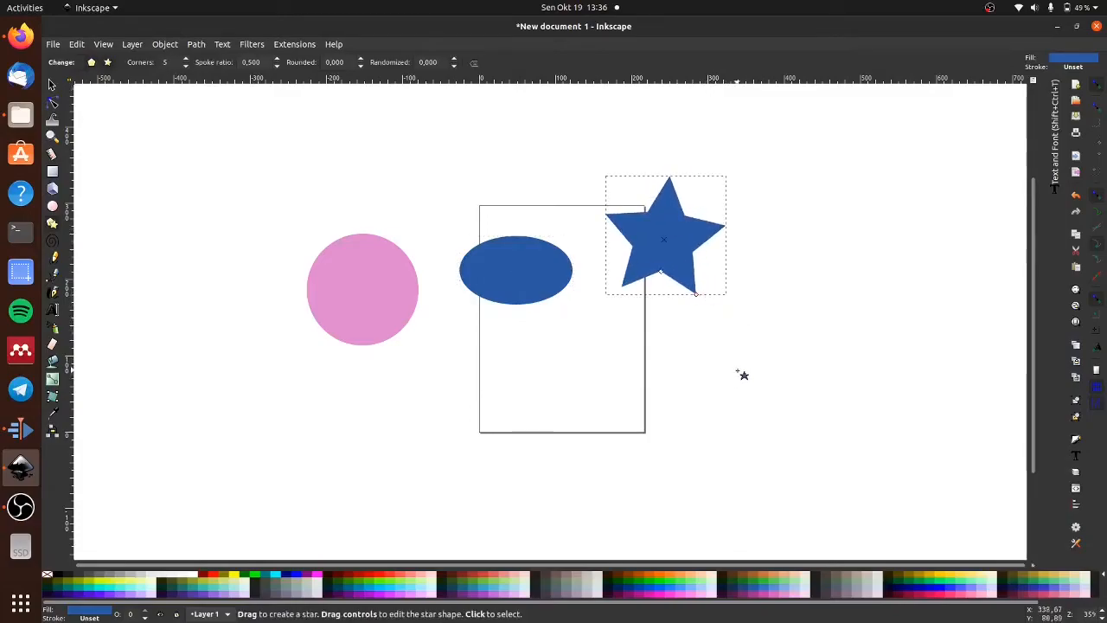
click(185, 60)
click(185, 61)
click(185, 60)
click(185, 60)
click(185, 60)
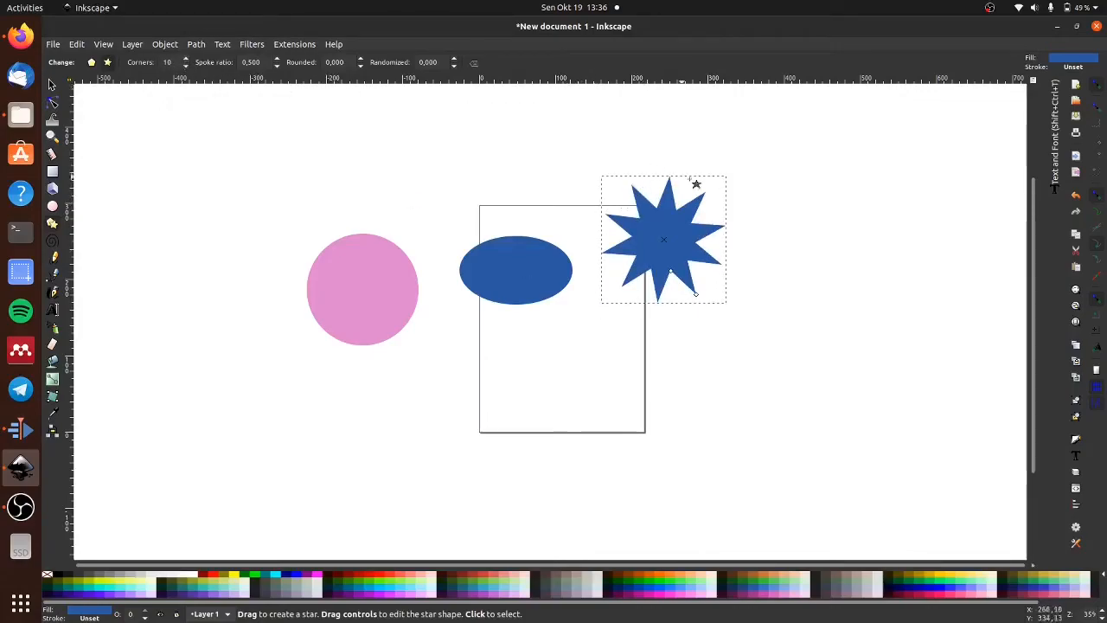
- Try several palette colors on the star and leave its fill light green
click(867, 582)
click(941, 588)
click(961, 587)
click(846, 587)
click(762, 581)
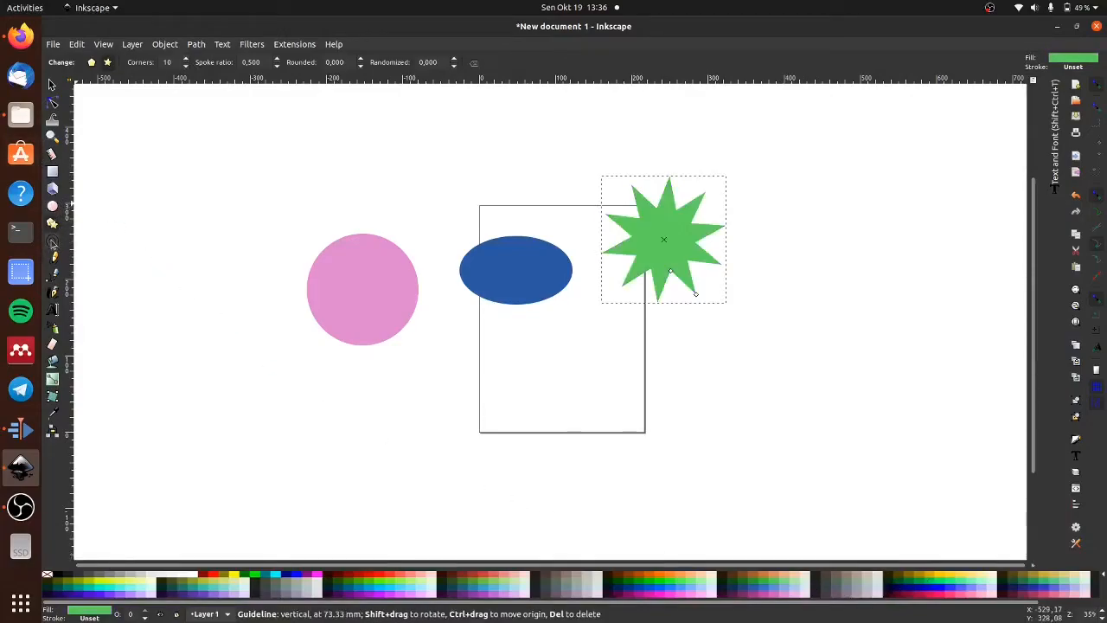
- Draw a three-turn spiral beside the pink circle and a looping freehand pencil line across the page's lower half
click(53, 243)
drag(158, 253, 296, 359)
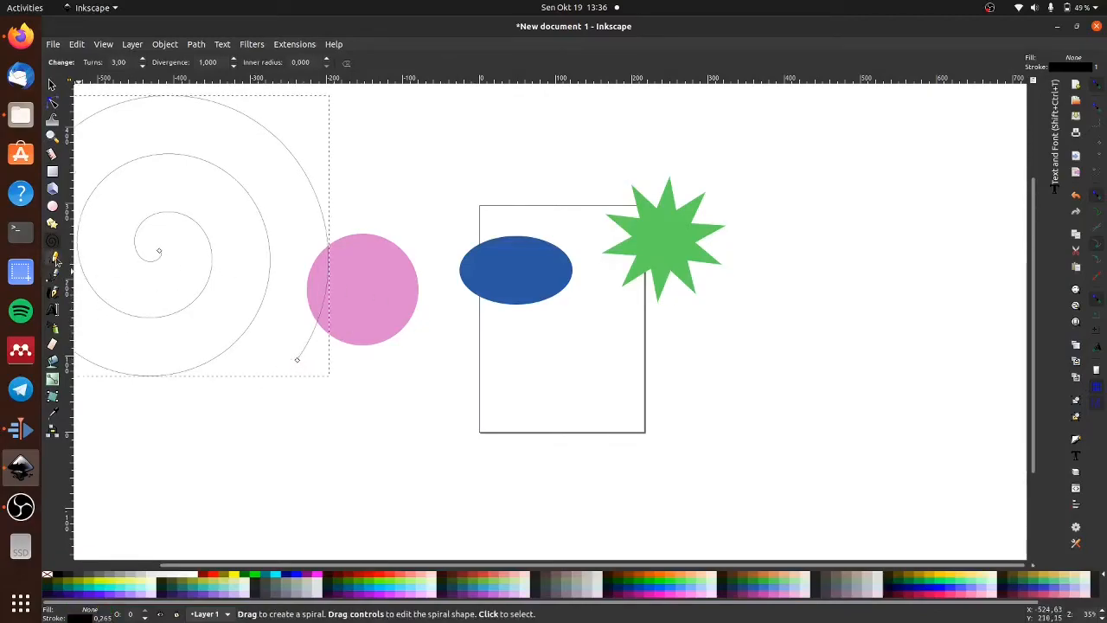
click(54, 259)
mouse_move(483, 381)
mouse_down()
mouse_move(544, 390)
mouse_move(637, 364)
mouse_move(622, 337)
mouse_move(647, 348)
mouse_move(614, 329)
mouse_move(719, 346)
mouse_up()
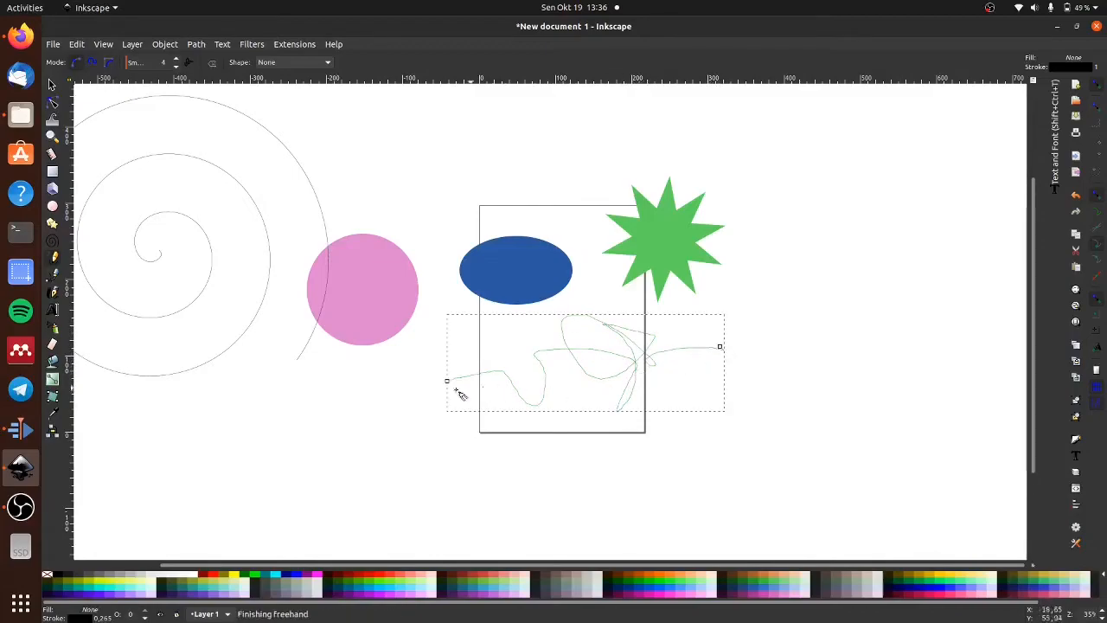
- Draw an open Bezier path mixing curved and straight segments on the canvas to the right of the page, and deselect it
click(54, 278)
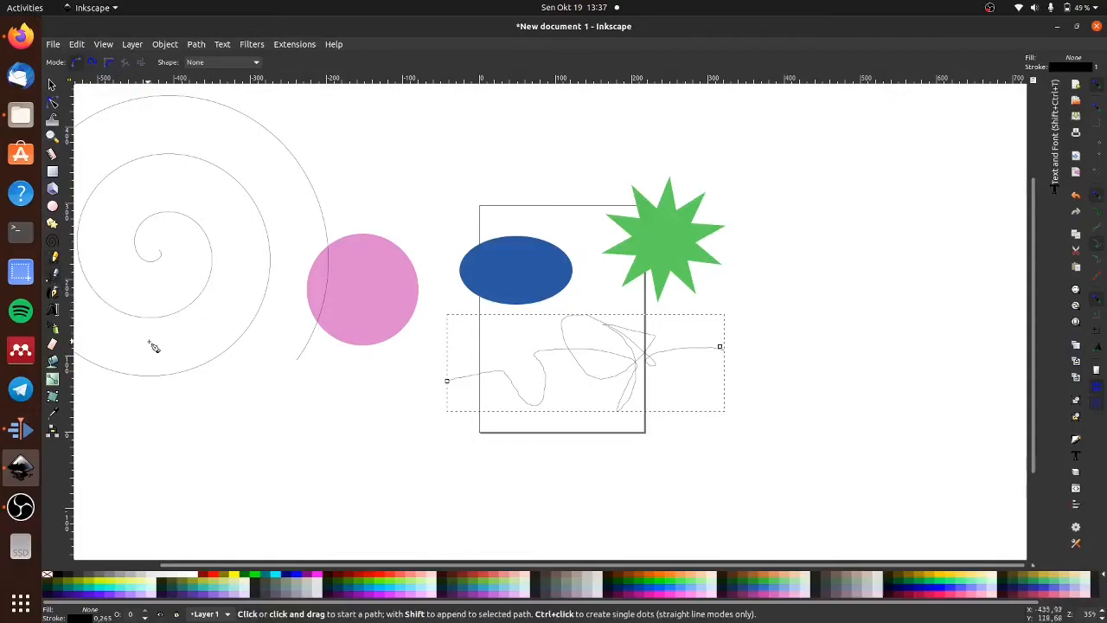
drag(752, 282, 847, 253)
click(867, 281)
click(854, 360)
click(772, 367)
click(699, 309)
click(662, 399)
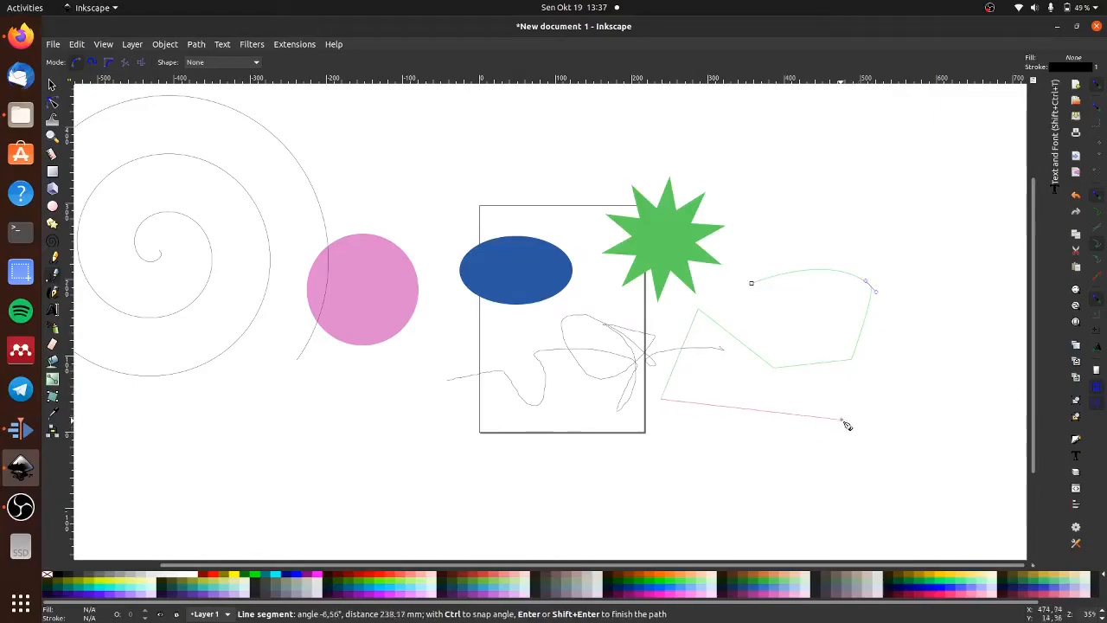
drag(841, 399, 938, 279)
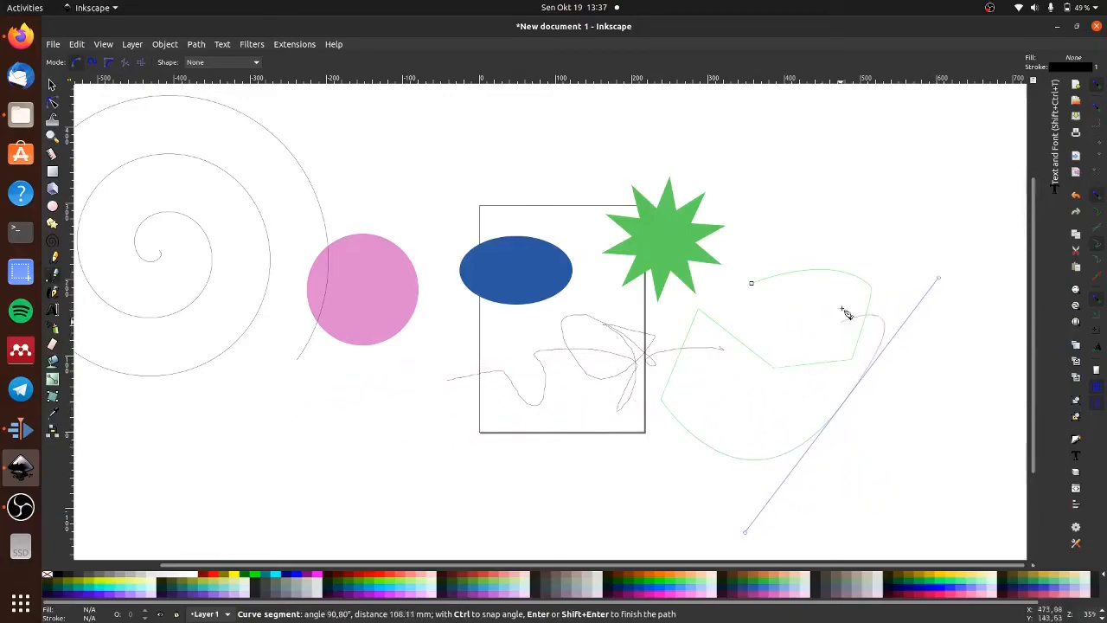
click(913, 256)
double_click(751, 263)
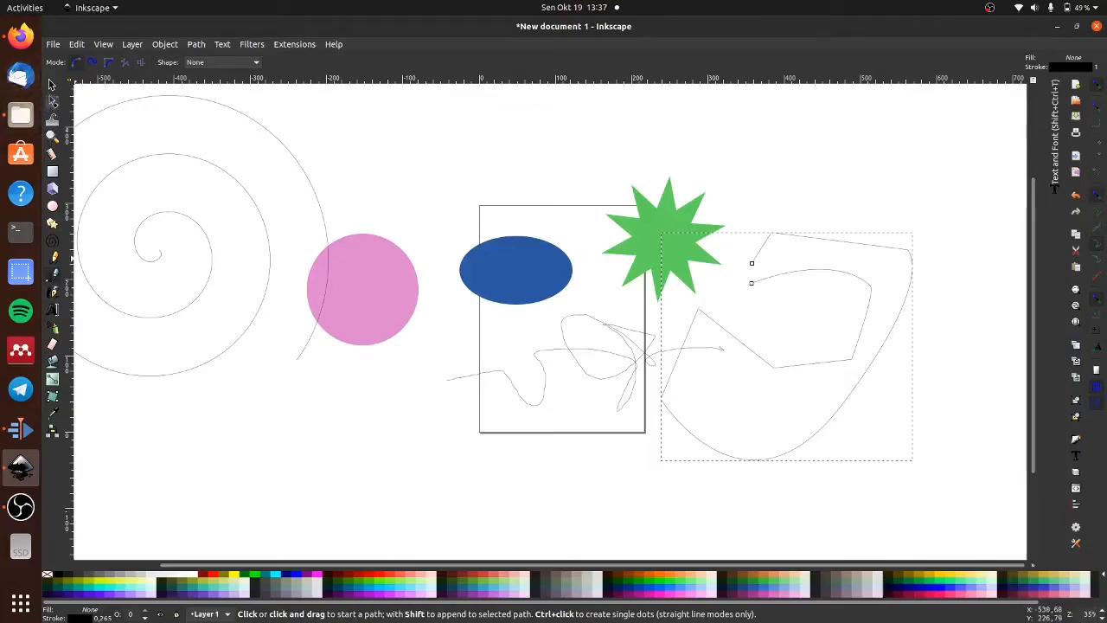
click(51, 84)
click(338, 499)
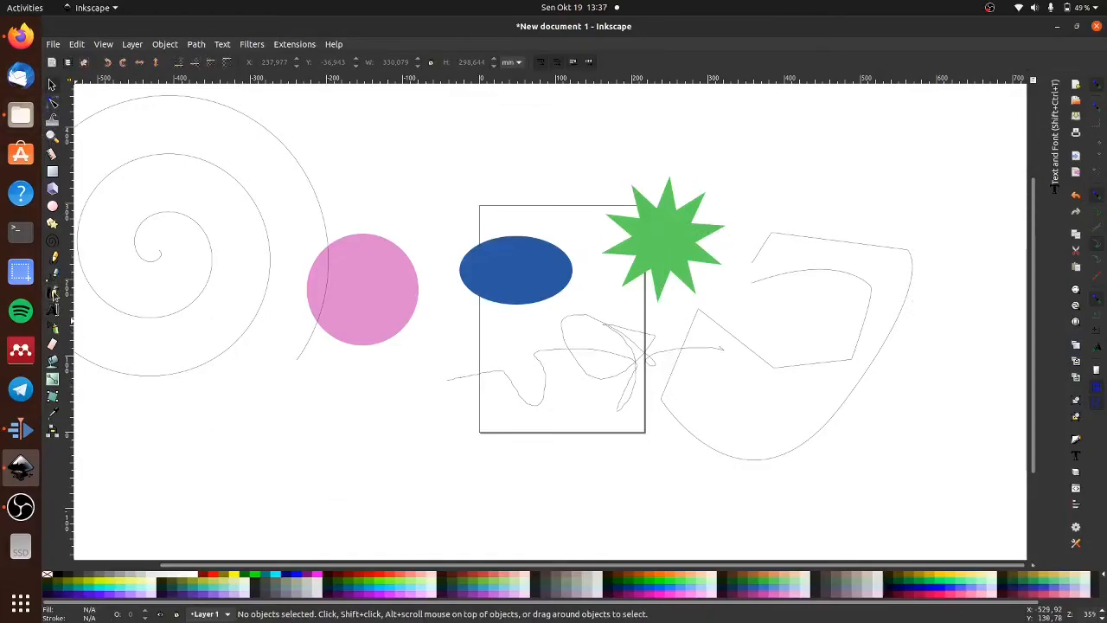
- Write green Arabic-style calligraphy strokes below the spiral and circle, and thicker ones at width 46 beside the star
click(53, 293)
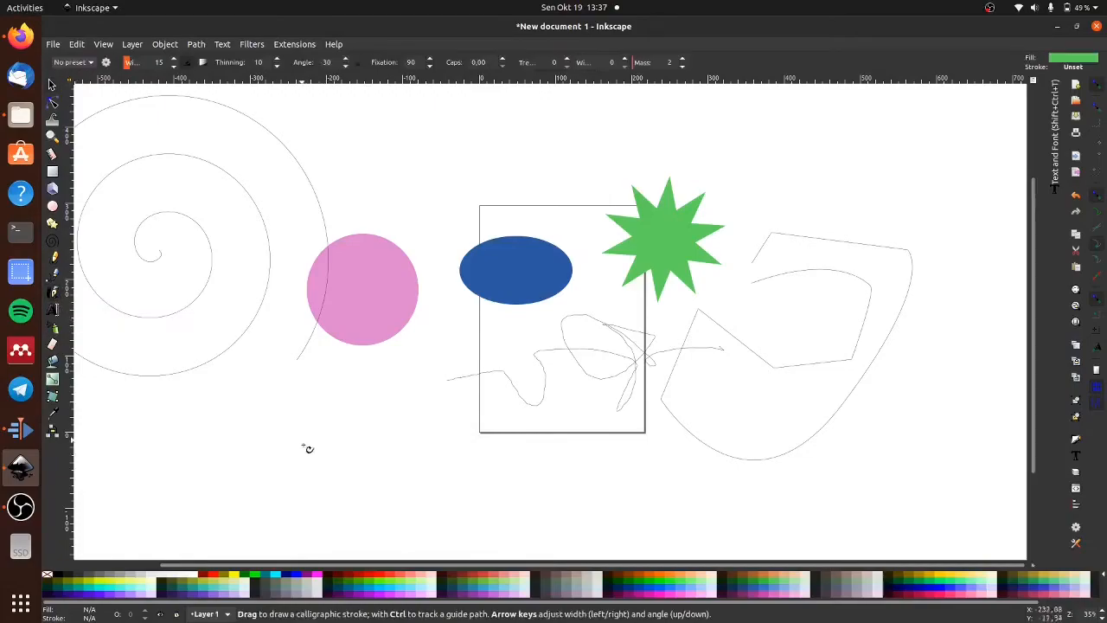
mouse_move(418, 390)
mouse_down()
mouse_move(427, 443)
mouse_move(410, 424)
mouse_move(380, 439)
mouse_move(371, 415)
mouse_move(381, 442)
mouse_move(365, 446)
mouse_move(349, 414)
mouse_move(311, 411)
mouse_move(333, 427)
mouse_move(346, 426)
mouse_move(248, 405)
mouse_move(237, 422)
mouse_move(263, 416)
mouse_move(256, 402)
mouse_move(197, 420)
mouse_move(207, 444)
mouse_move(182, 431)
mouse_move(178, 452)
mouse_move(196, 442)
mouse_move(188, 429)
mouse_move(138, 412)
mouse_move(153, 441)
mouse_move(123, 448)
mouse_up()
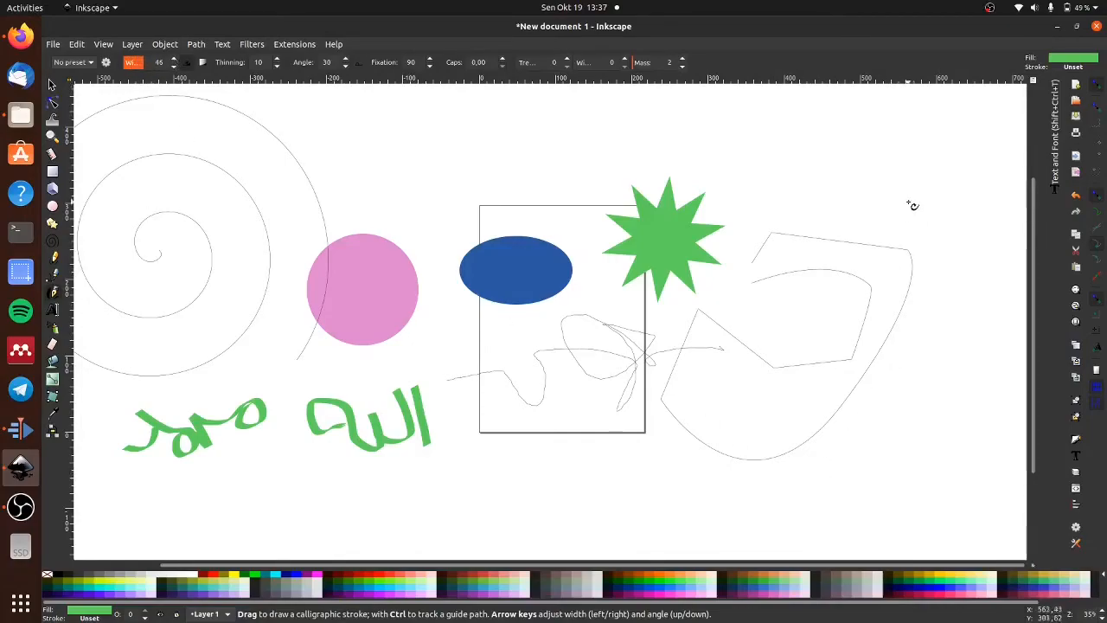
drag(918, 165, 935, 269)
mouse_move(872, 178)
mouse_down()
mouse_move(888, 236)
mouse_move(844, 249)
mouse_move(815, 209)
mouse_move(815, 264)
mouse_move(724, 185)
mouse_move(725, 220)
mouse_move(767, 213)
mouse_up()
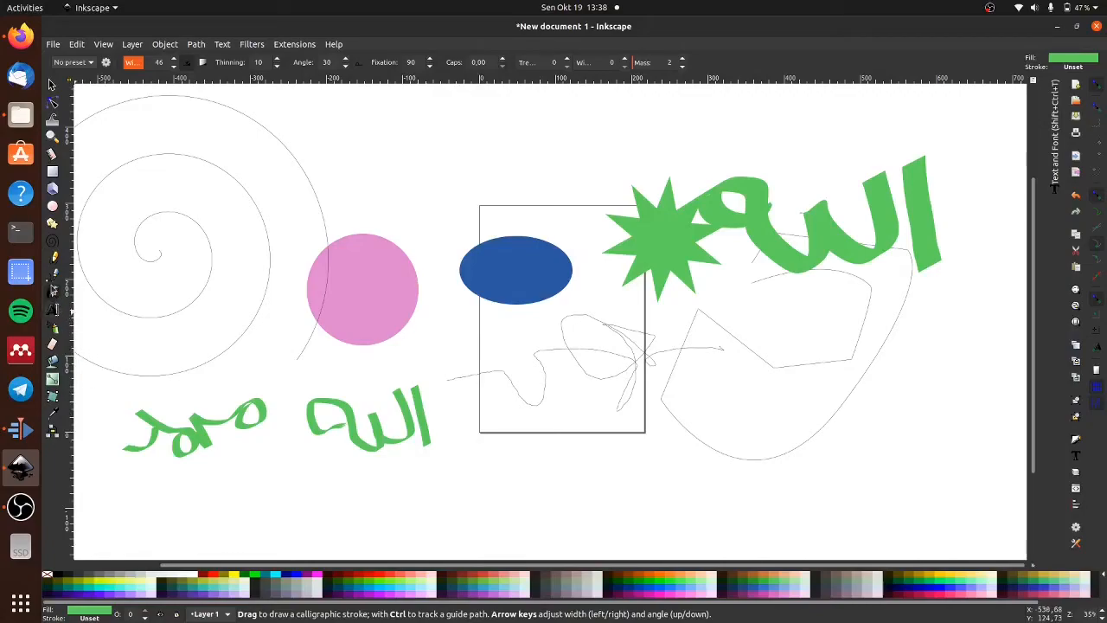
- Add the text "IAIN Purwokerto" above the pink circle
click(52, 310)
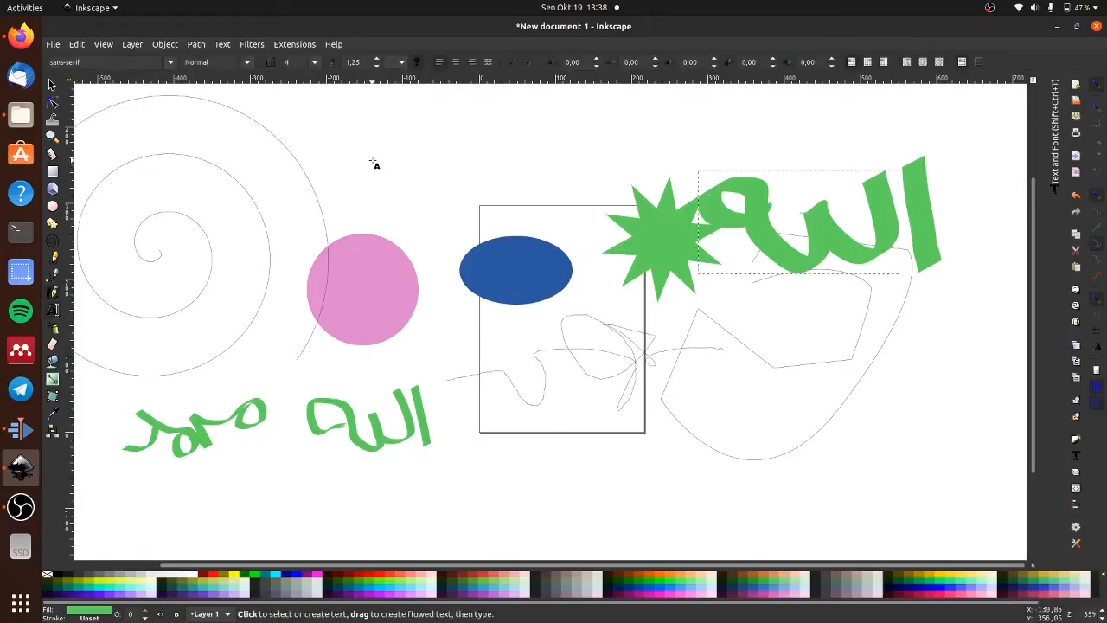
click(372, 160)
text(ال)
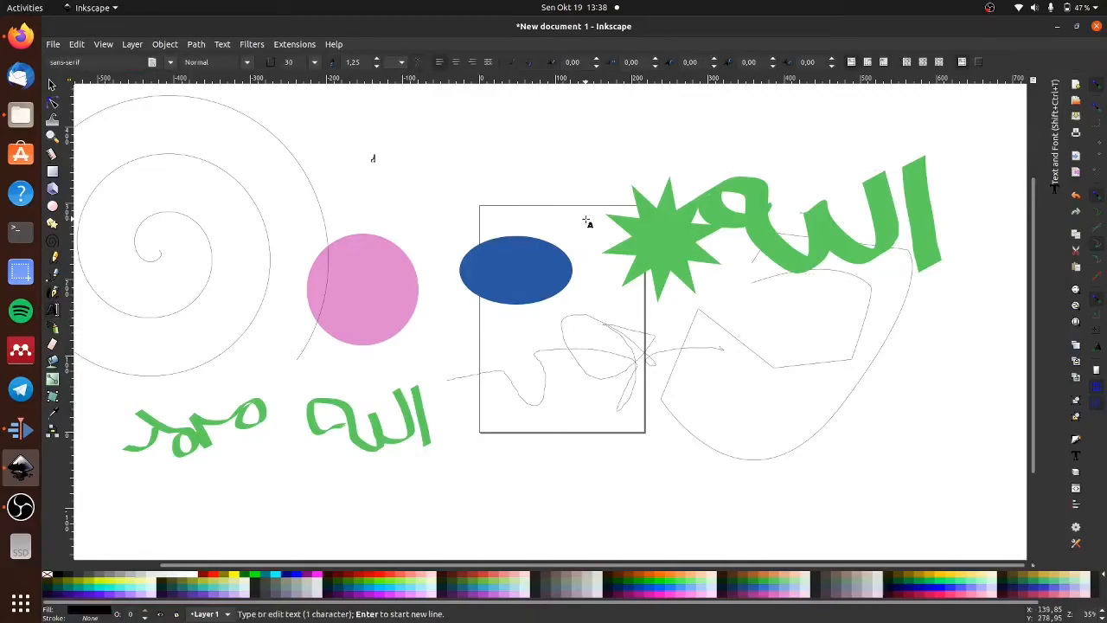
text(N Purwokerto)
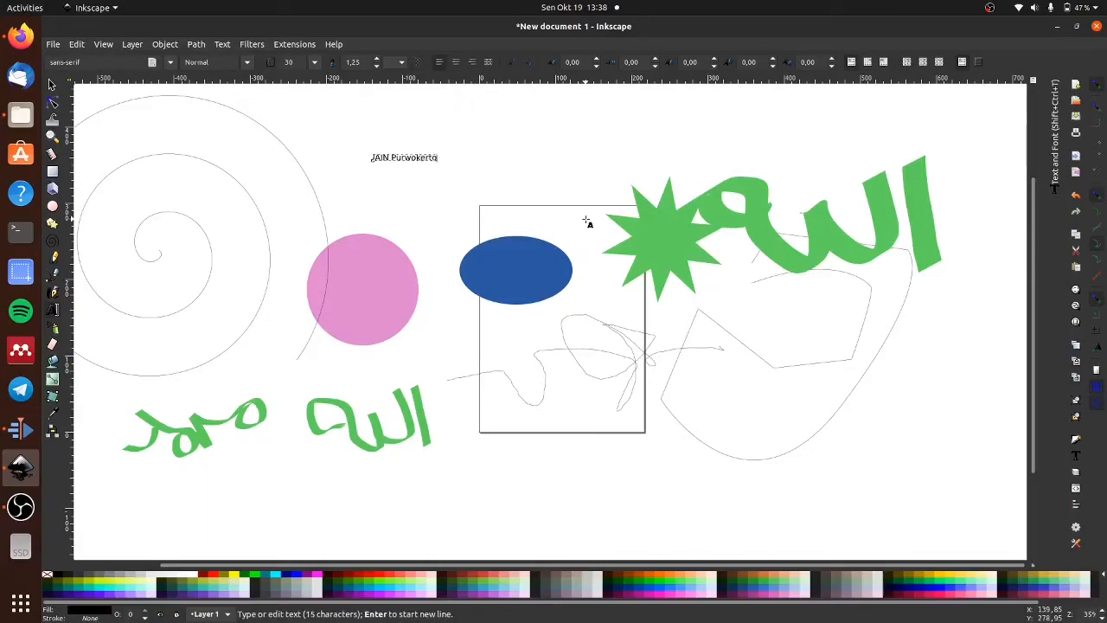
key(Escape)
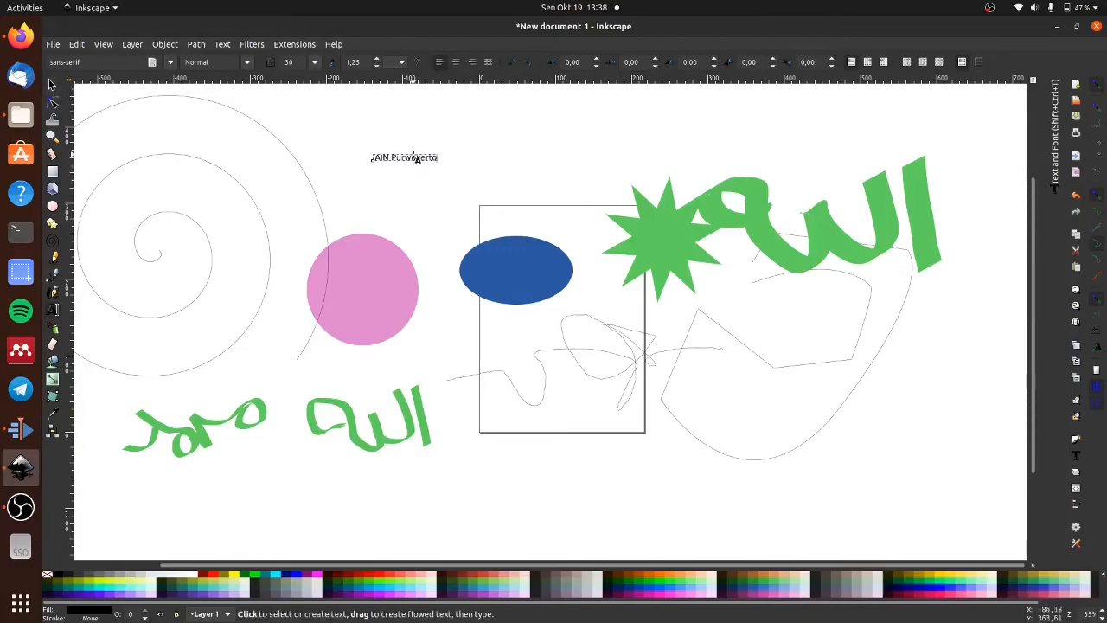
- Change the font of the whole "IAIN Purwokerto" text to aakar
click(412, 158)
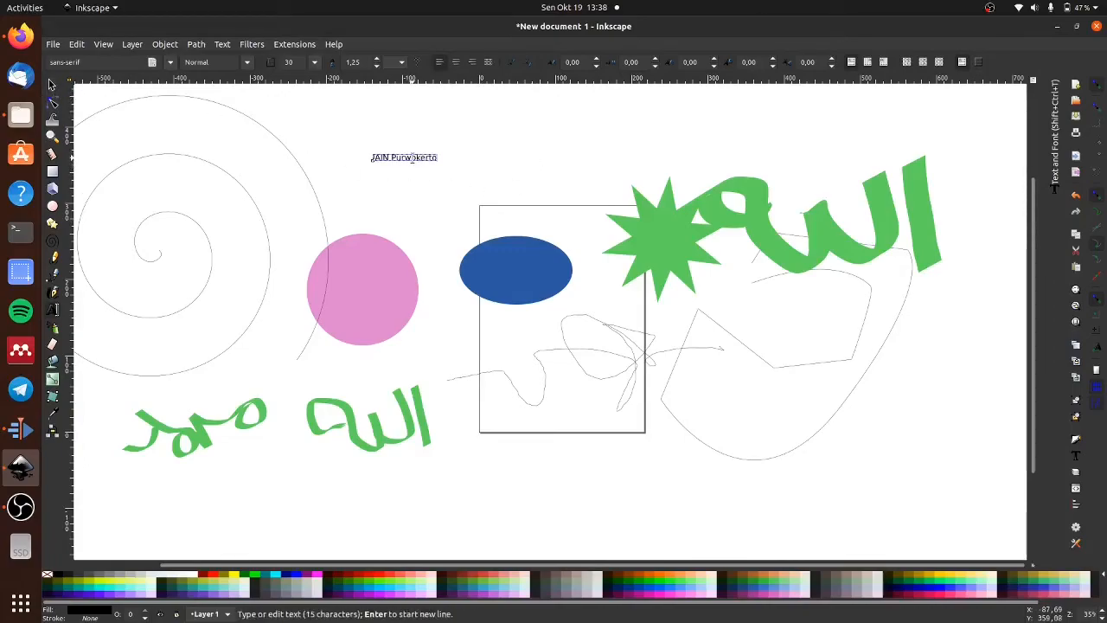
key(ctrl+a)
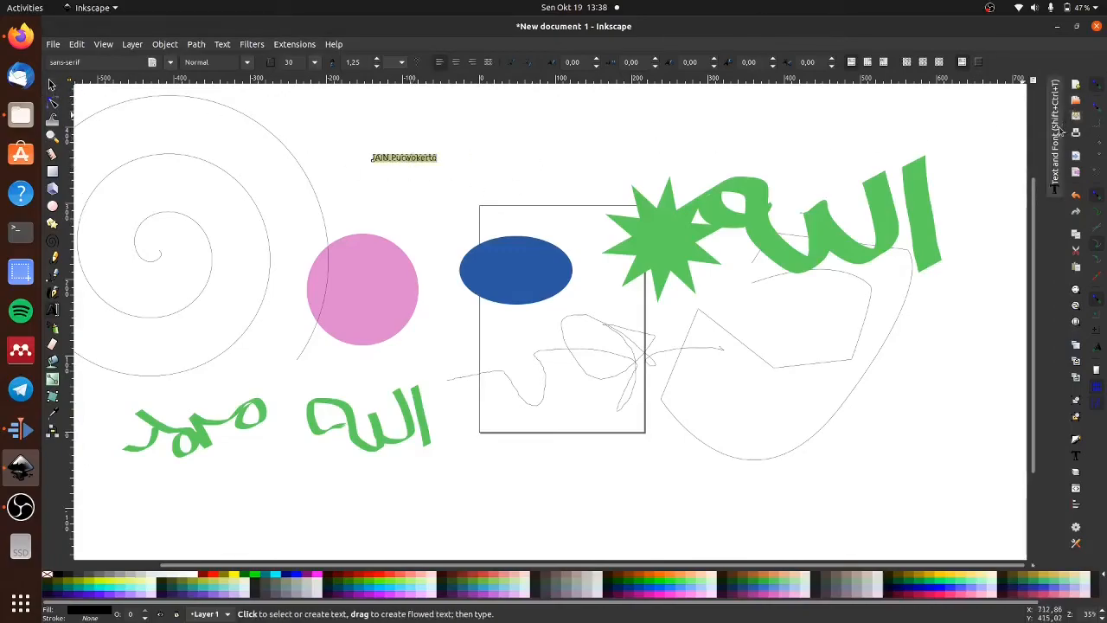
click(1055, 185)
click(891, 149)
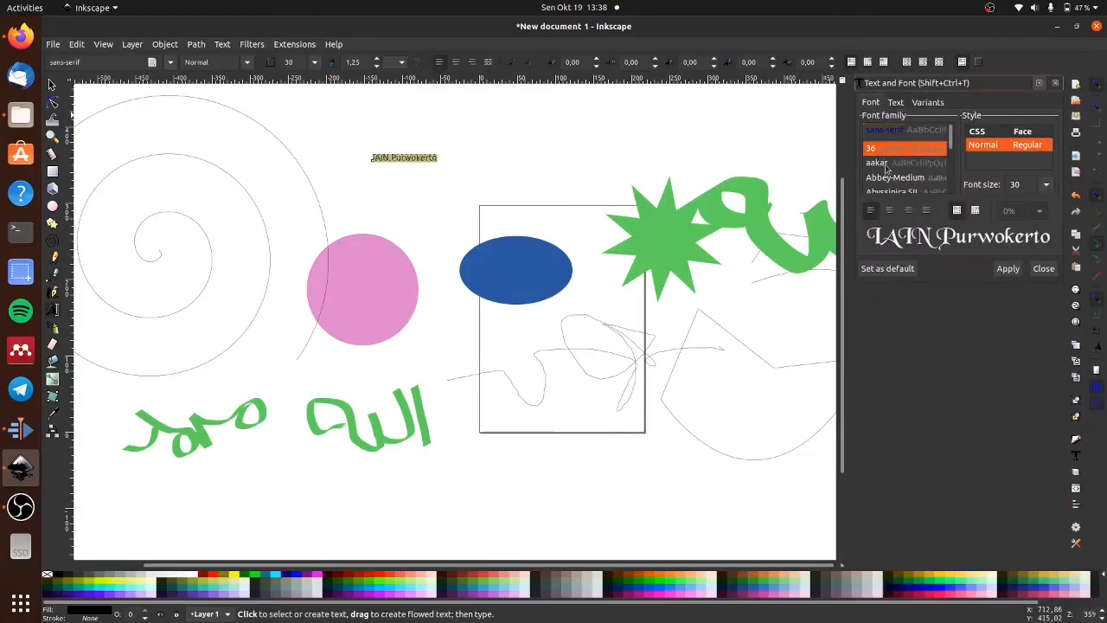
click(887, 166)
click(1009, 272)
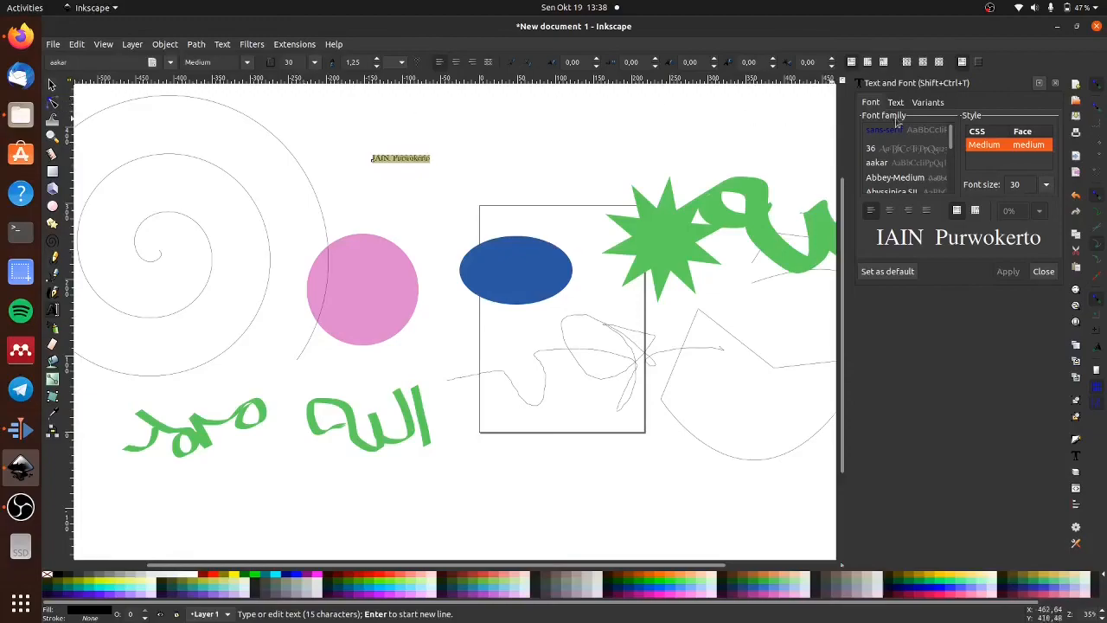
- Try to enlarge the "IAIN Purwokerto" text with font sizes 72 and 100
click(1048, 186)
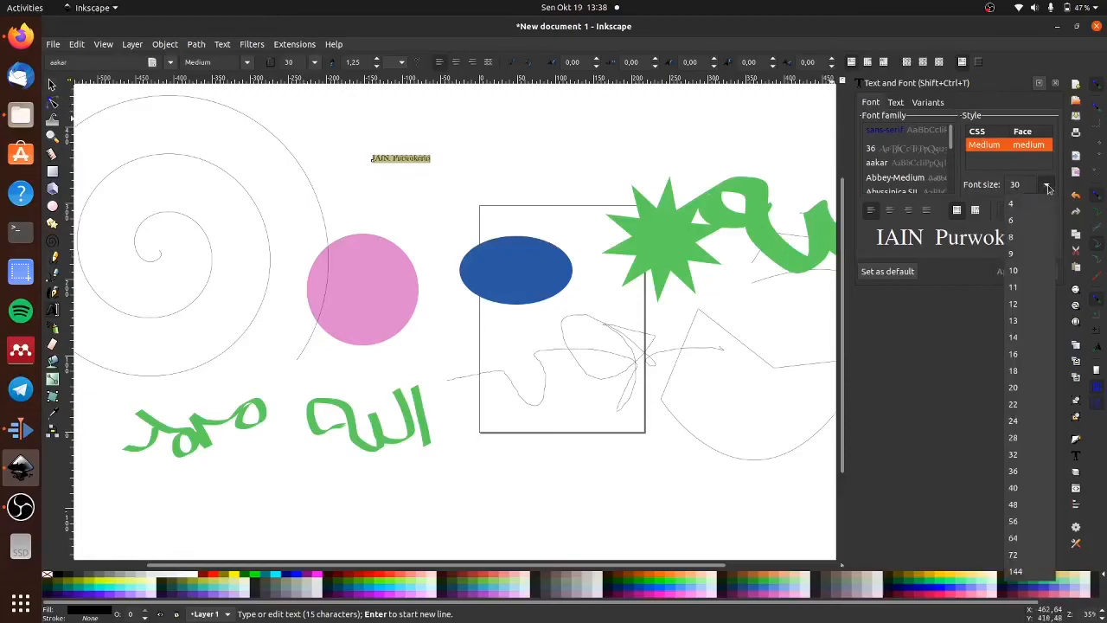
click(1022, 558)
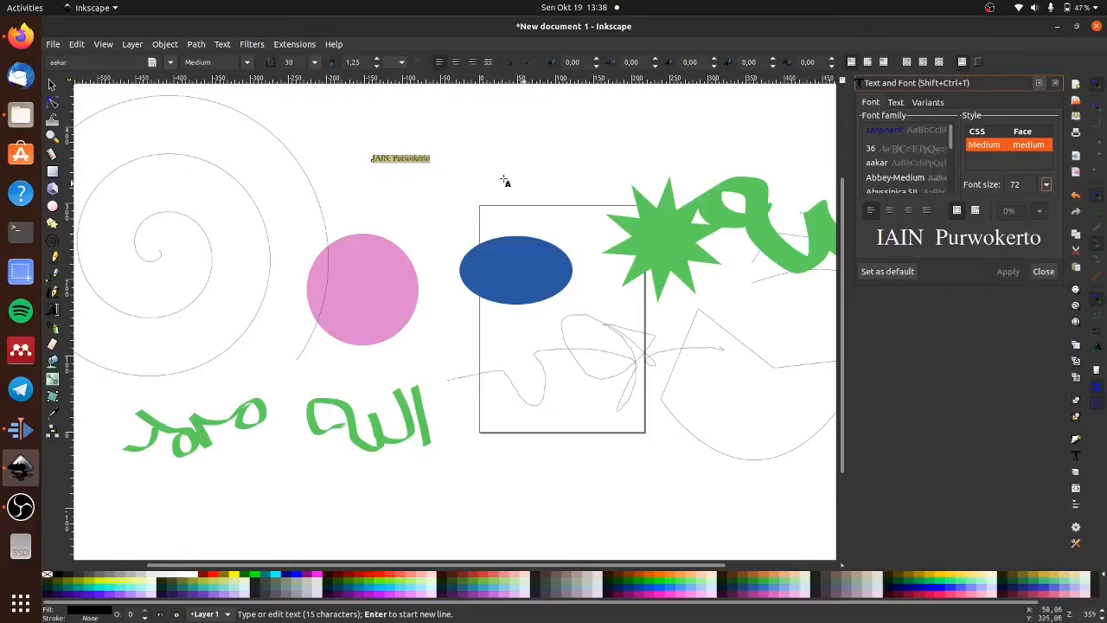
click(52, 84)
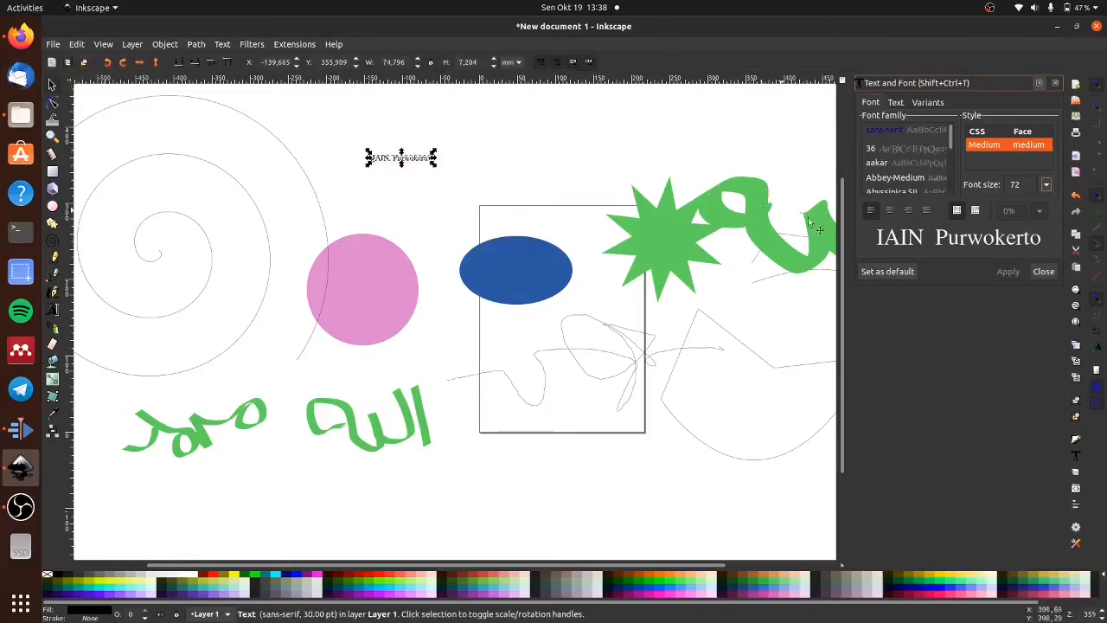
click(1013, 185)
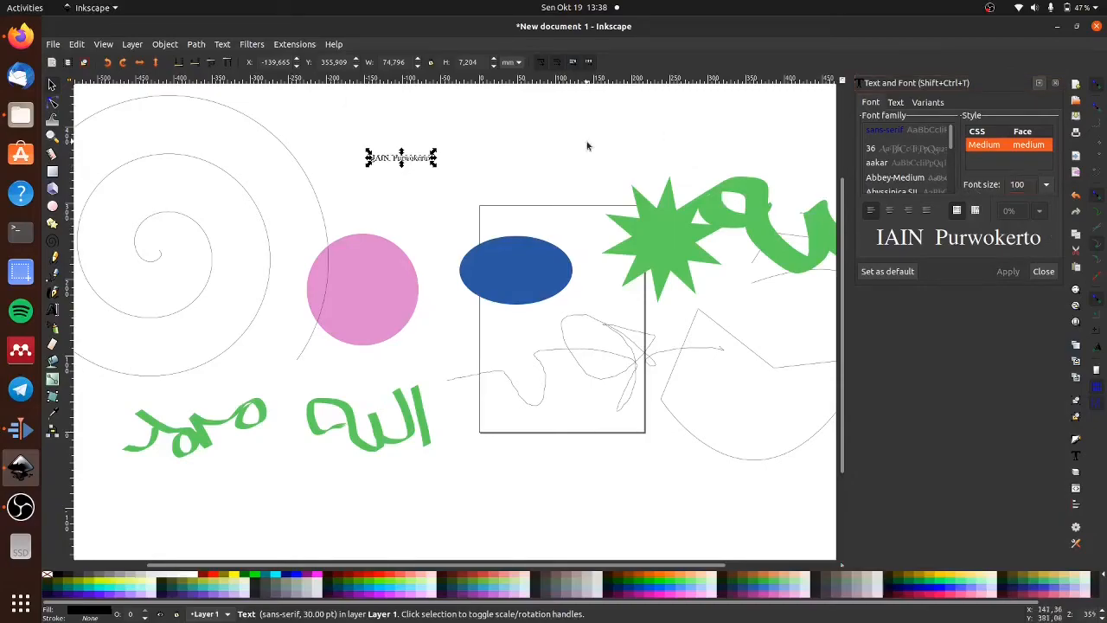
- Scale the "IAIN Purwokerto" text on the canvas to about 258 mm wide and 53 mm high
click(687, 138)
click(433, 165)
drag(434, 169, 579, 208)
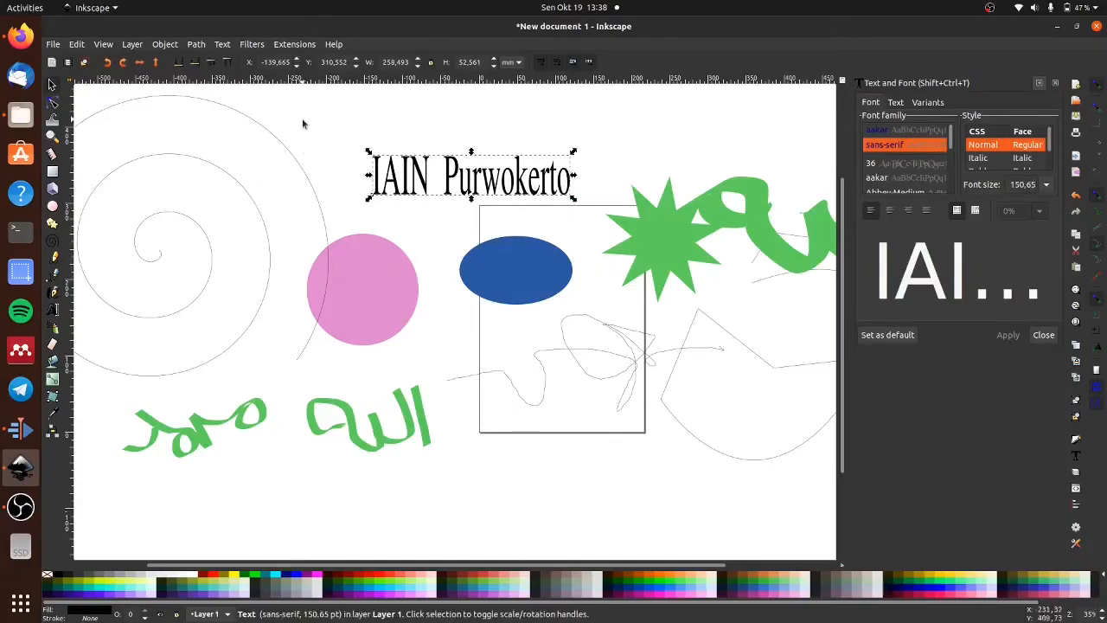
- Try several palette colors on the "IAIN Purwokerto" text and leave its fill magenta
click(149, 343)
click(468, 195)
click(491, 581)
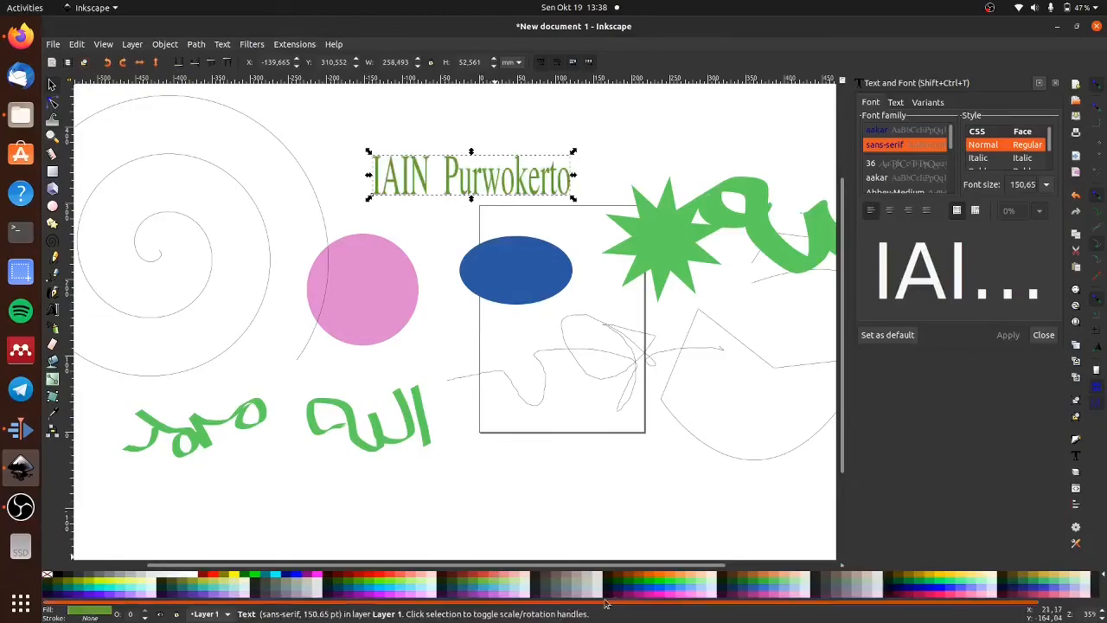
click(619, 591)
click(318, 574)
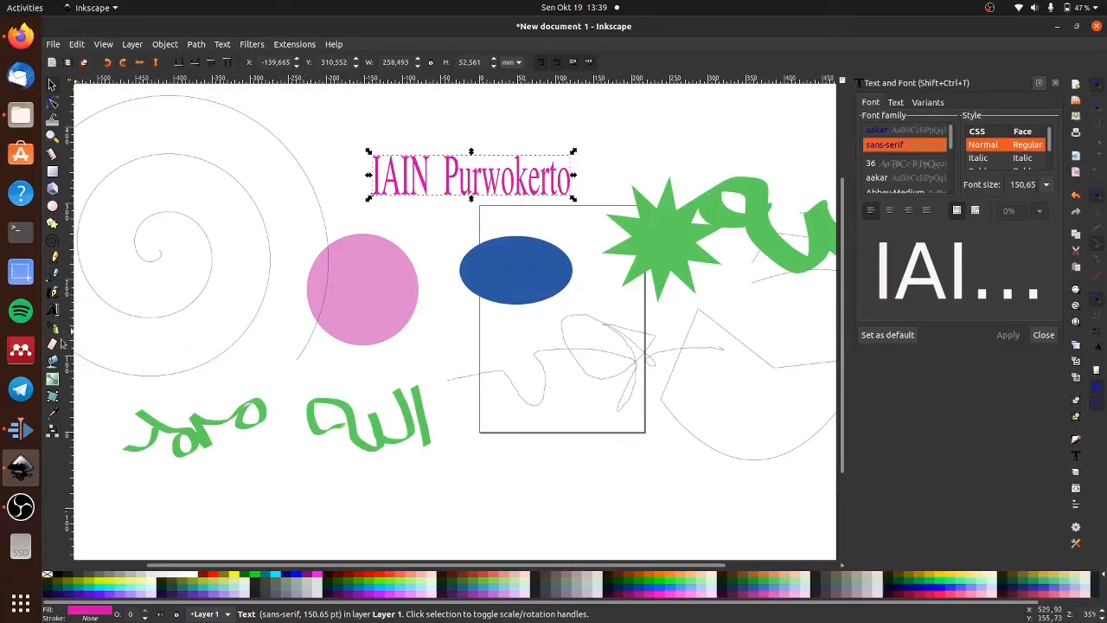
- Spray clones of the "IAIN Purwokerto" text over the spiral, circle, ellipse and star with the Spray tool
key(shift+F3)
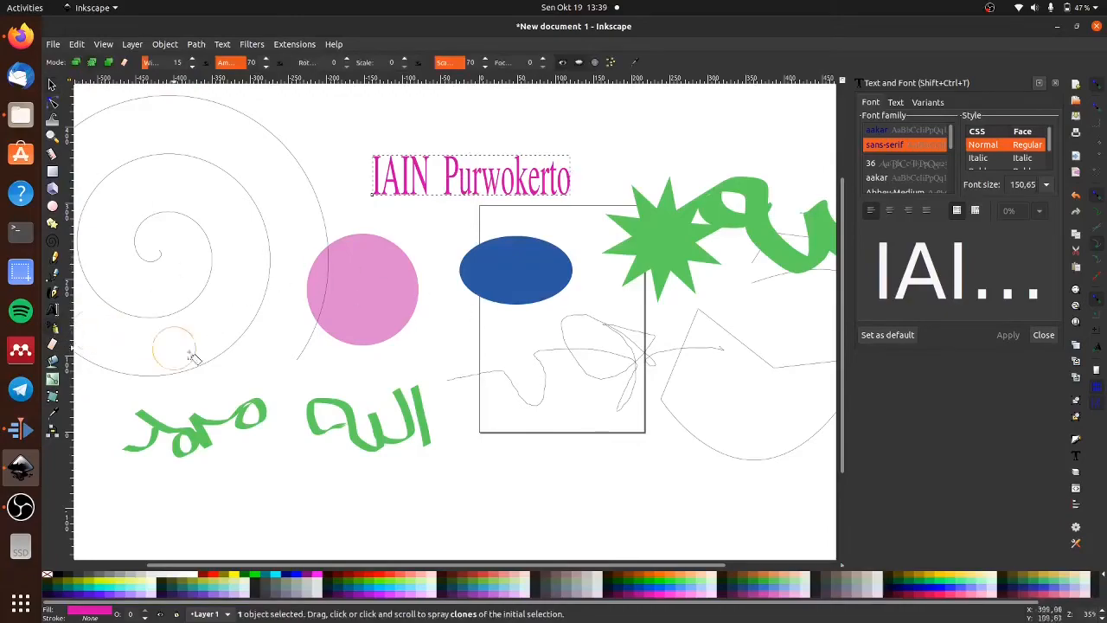
click(437, 355)
mouse_move(458, 346)
mouse_down()
mouse_move(451, 268)
mouse_move(497, 234)
mouse_move(536, 230)
mouse_move(623, 164)
mouse_up()
mouse_move(210, 197)
mouse_down()
mouse_move(246, 224)
mouse_move(242, 297)
mouse_move(269, 330)
mouse_move(276, 363)
mouse_up()
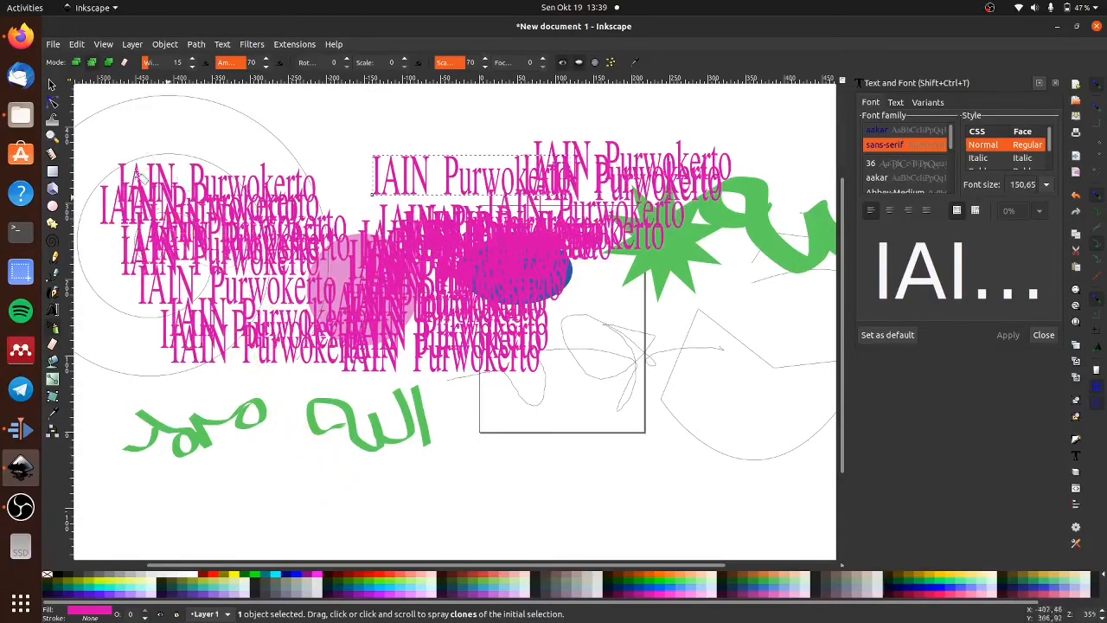
click(50, 84)
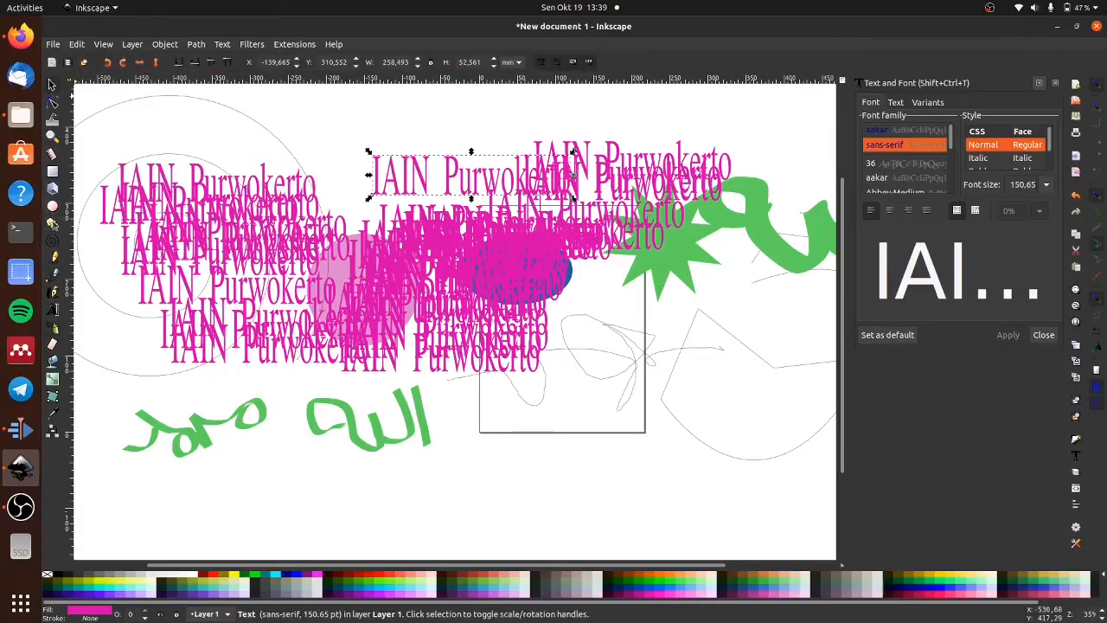
- Move the green ten-pointed star down to the page's lower right, at about X 218 mm, Y -38 mm
click(52, 223)
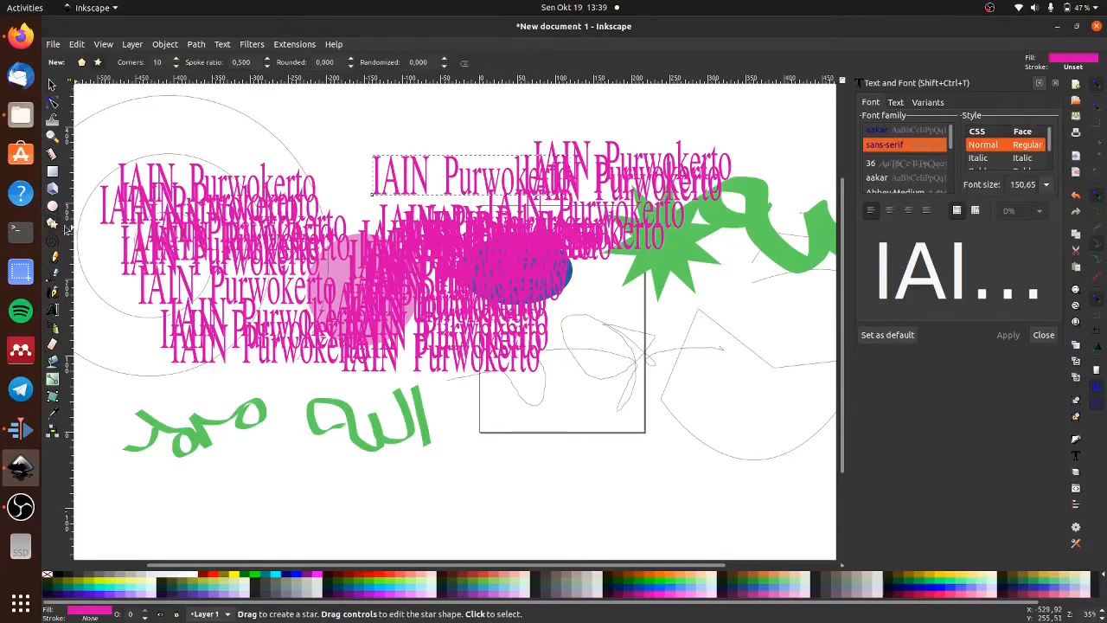
click(51, 84)
drag(722, 257, 764, 421)
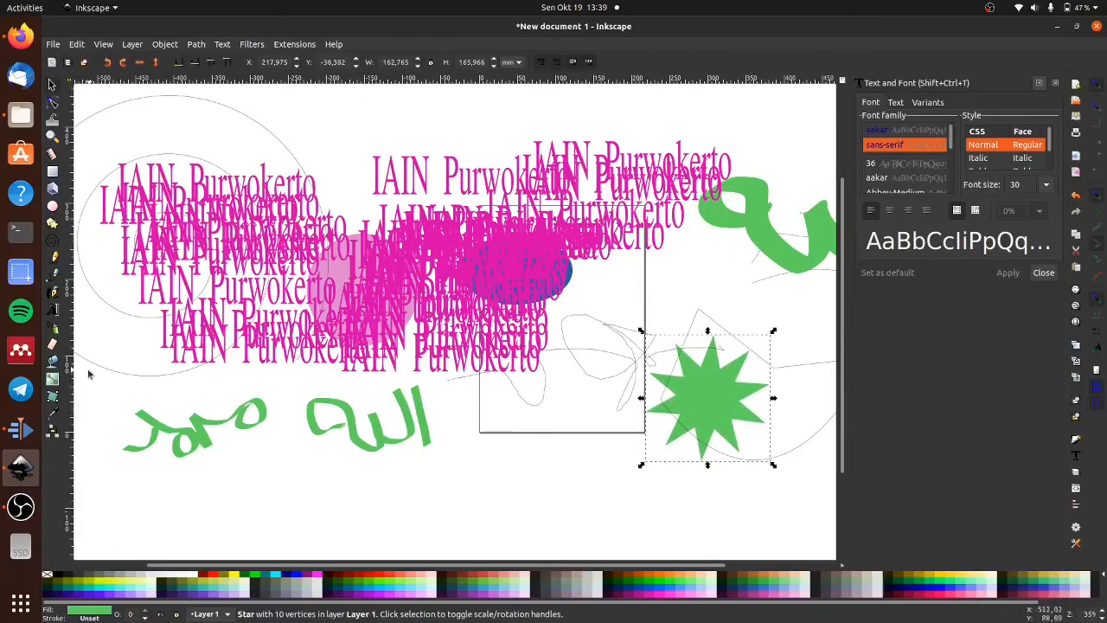
- Spray clones of the green star below the page and up across the texts and shapes with the Spray tool
click(52, 327)
click(562, 484)
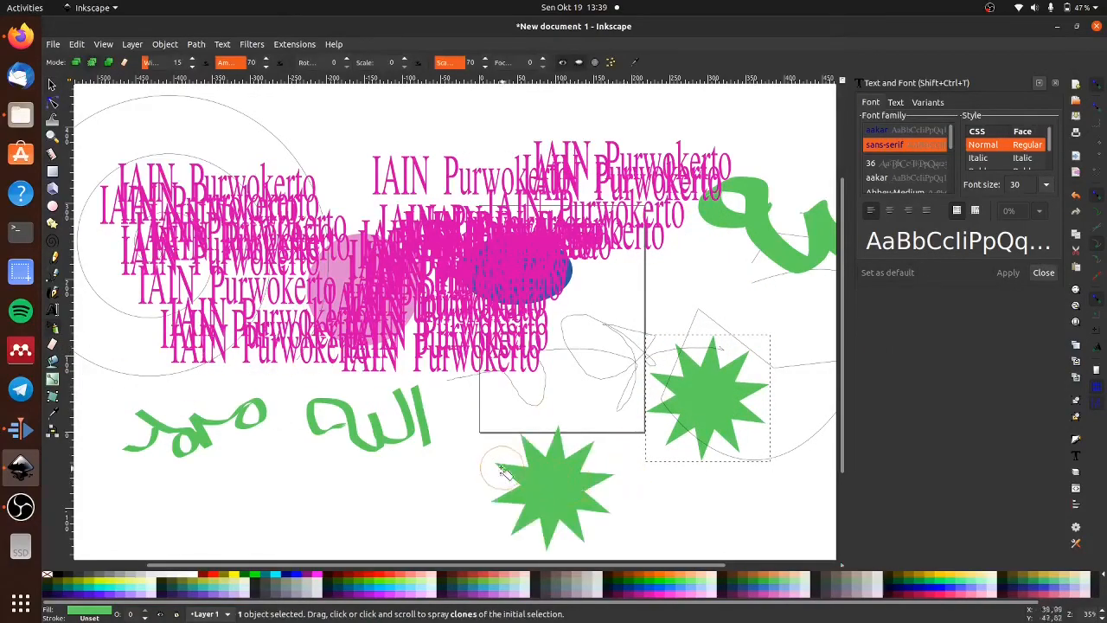
click(489, 436)
click(430, 464)
click(418, 339)
mouse_move(418, 339)
mouse_down()
mouse_move(653, 323)
mouse_move(347, 148)
mouse_up()
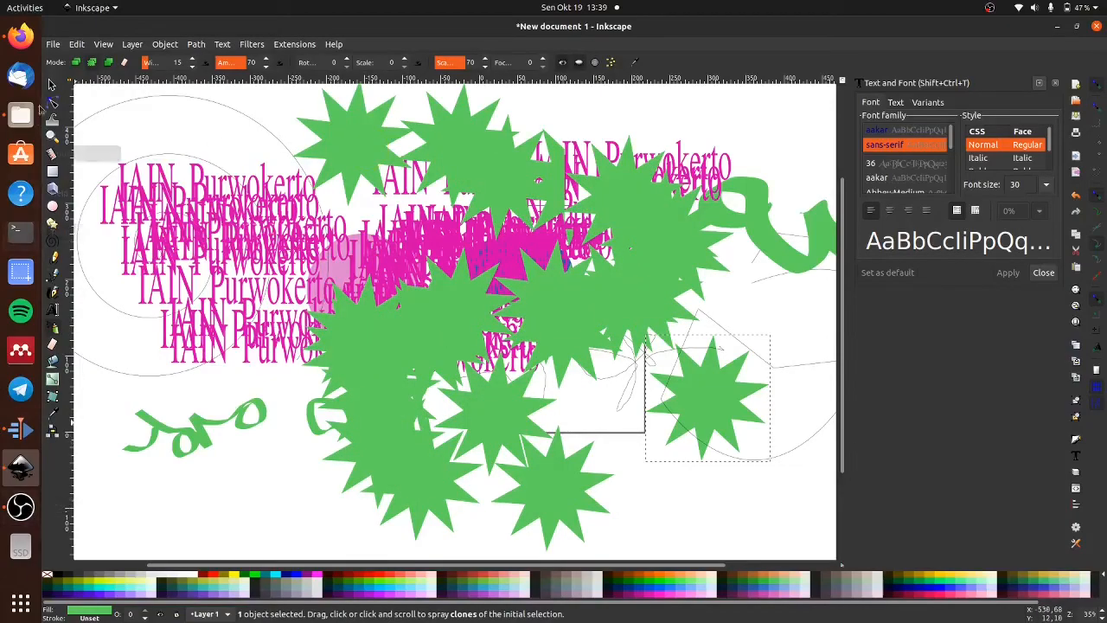
- Select every object on the canvas and delete them all
click(52, 84)
key(ctrl+a)
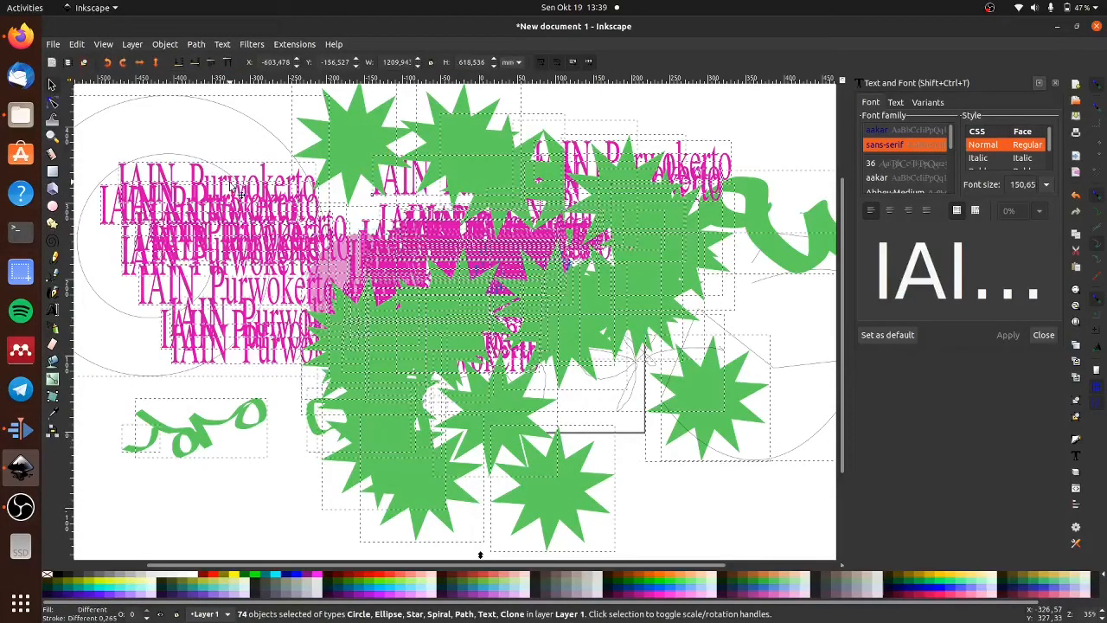
key(Delete)
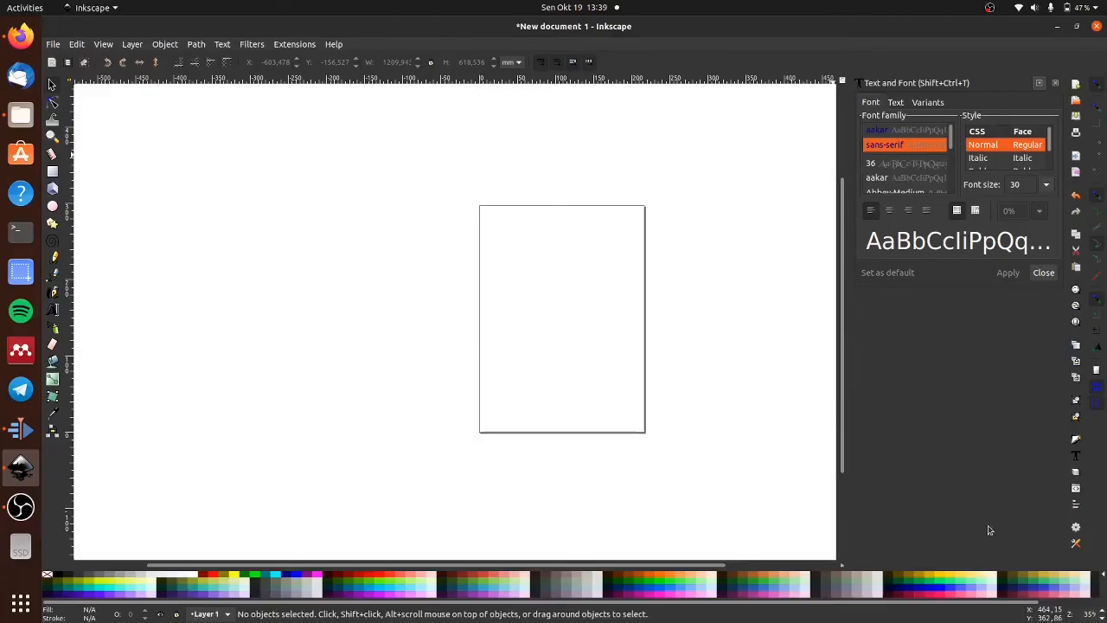
- Open the Fill and Stroke dialog, and collapse and restore it together with the Text and Font dialog
click(1041, 86)
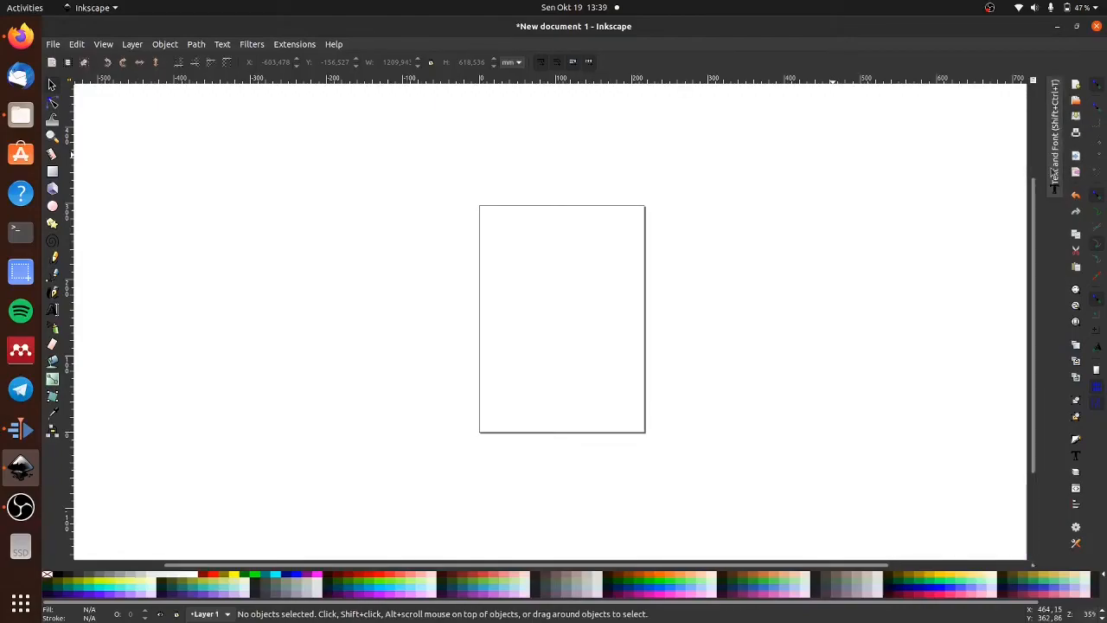
click(1076, 439)
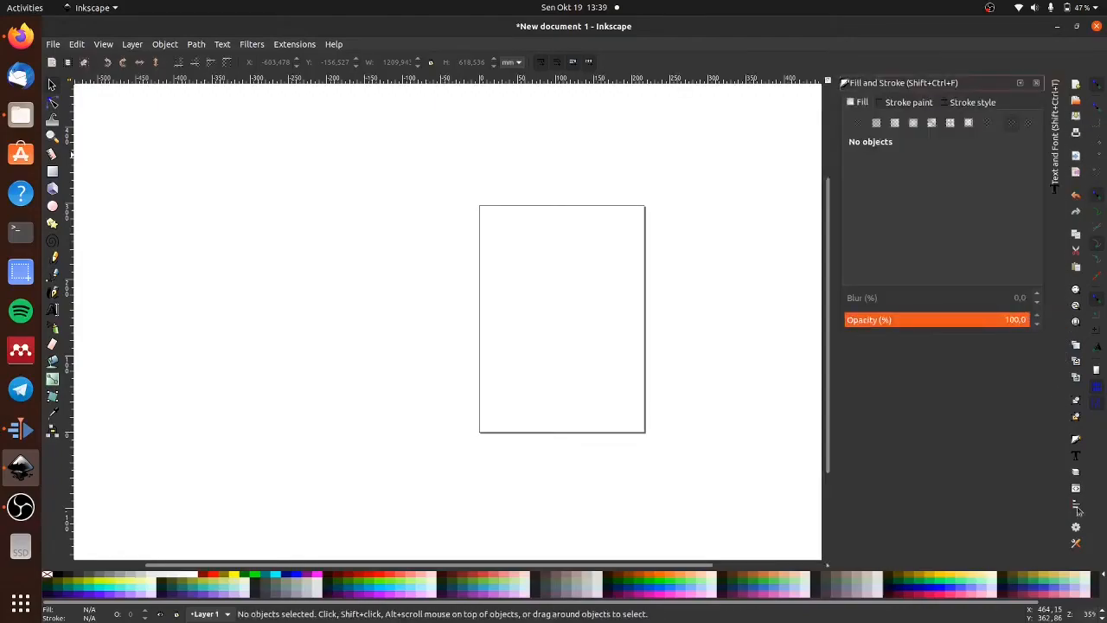
click(1021, 85)
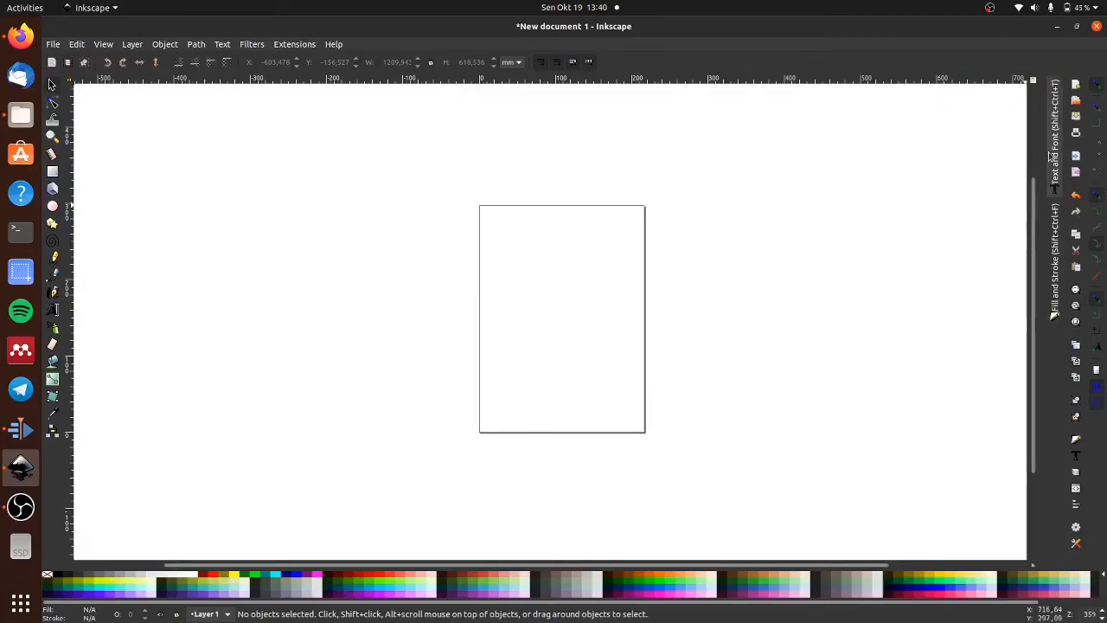
click(1054, 315)
click(1056, 139)
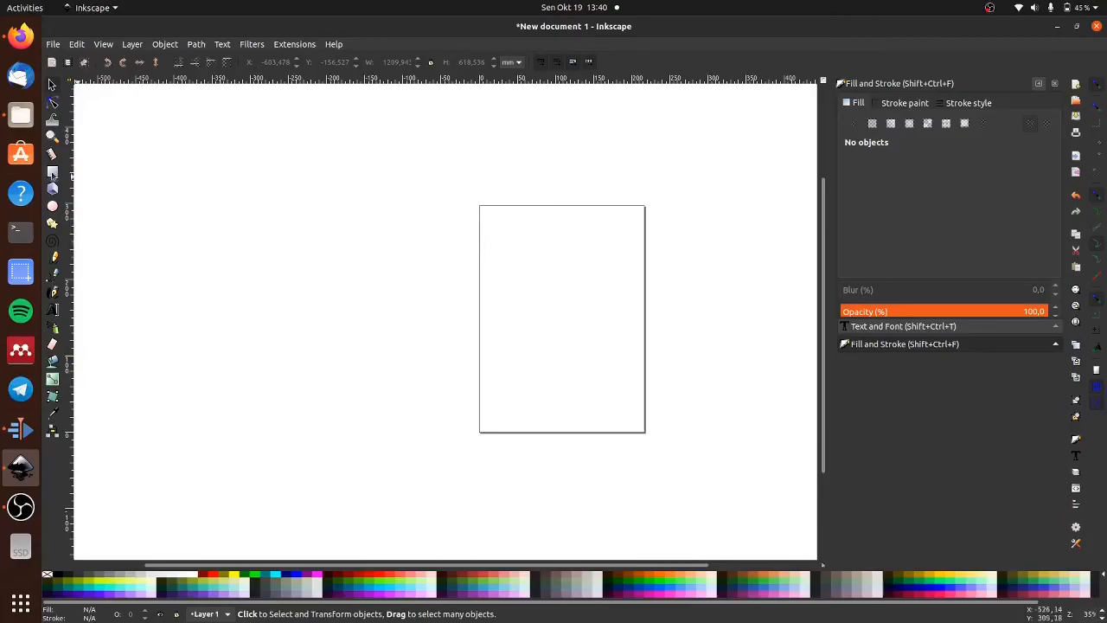
- Draw a rectangle about 91 by 82 mm beside the page and an ellipse about 98 by 84 mm overlapping its lower right corner
key(r)
drag(274, 224, 345, 286)
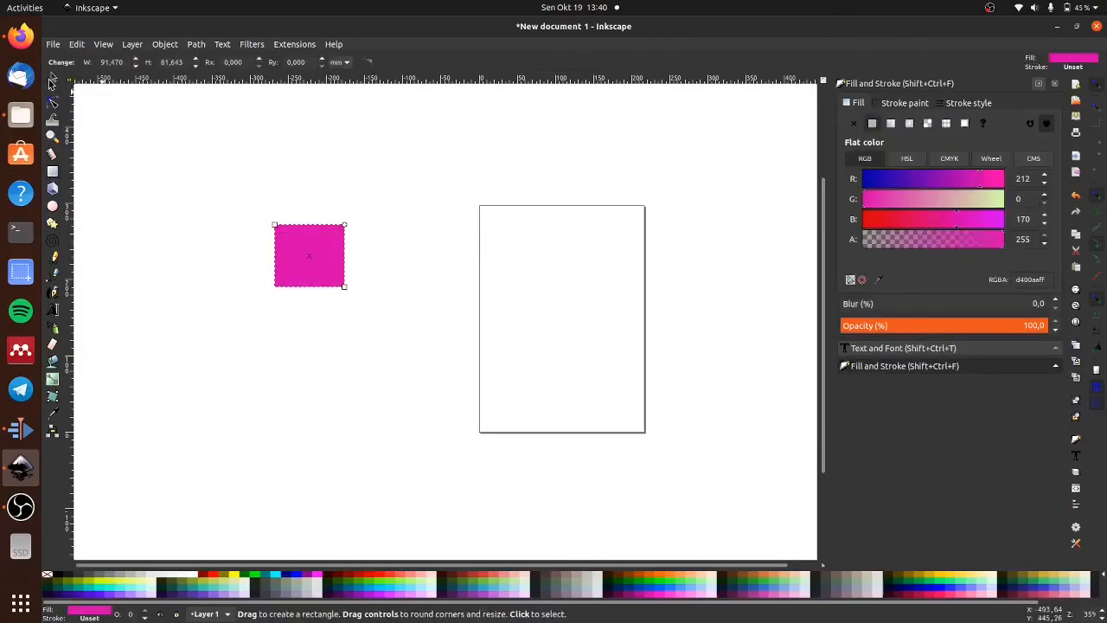
key(e)
drag(320, 255, 396, 318)
click(50, 84)
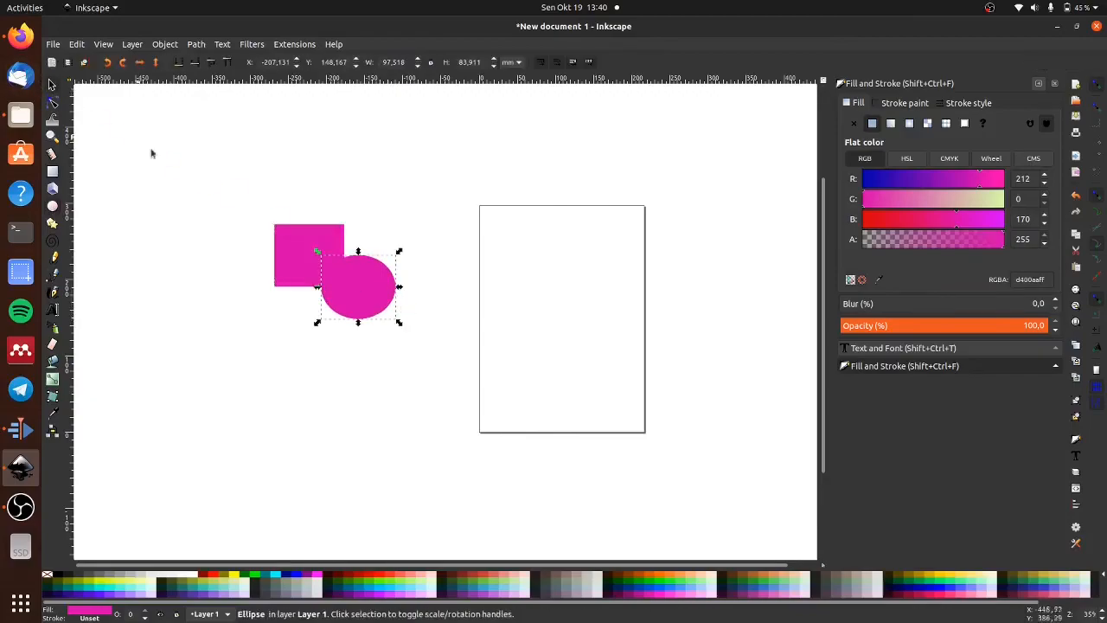
- Move the ellipse up so it overlaps the rectangle's right edge, at about X -197 mm, Y 186 mm
key(Escape)
drag(360, 281, 615, 330)
ctrl+scroll(302, 226, up, 4)
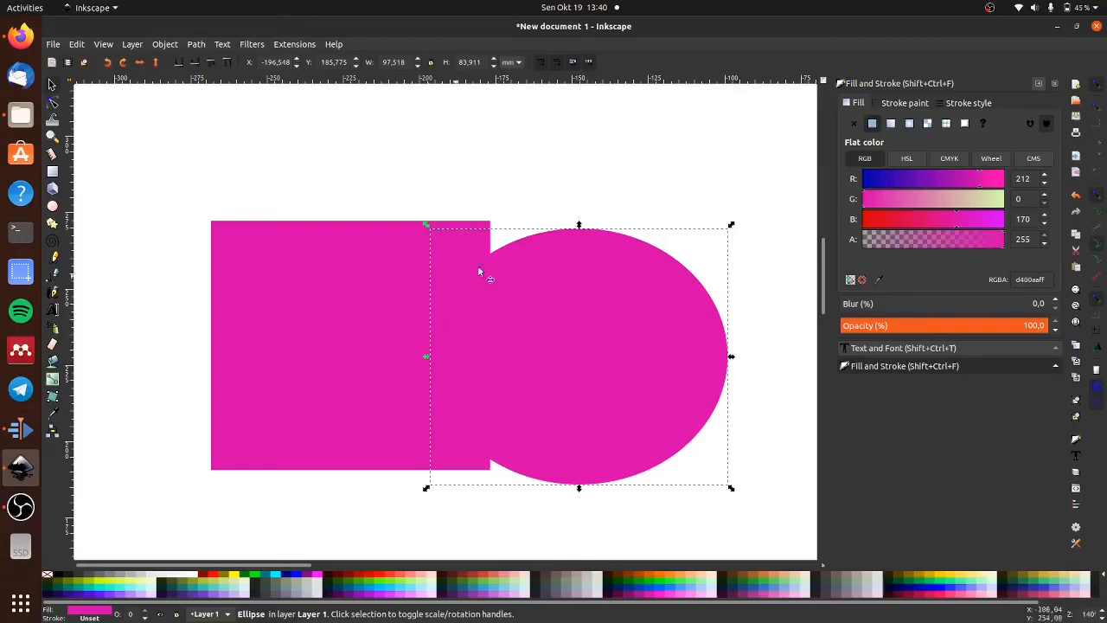
scroll(671, 279, down, 2)
scroll(683, 299, down, 1)
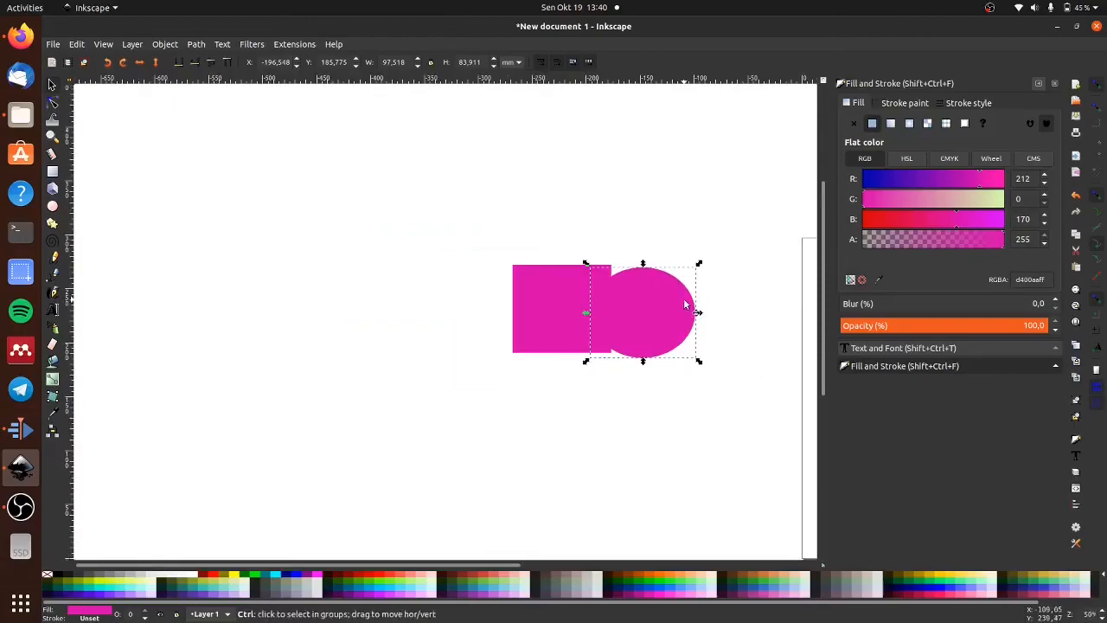
- Select the rectangle and ellipse together and move them onto the page, at about X 12 mm, Y 141 mm
drag(476, 567, 616, 566)
drag(241, 218, 537, 387)
drag(356, 309, 607, 365)
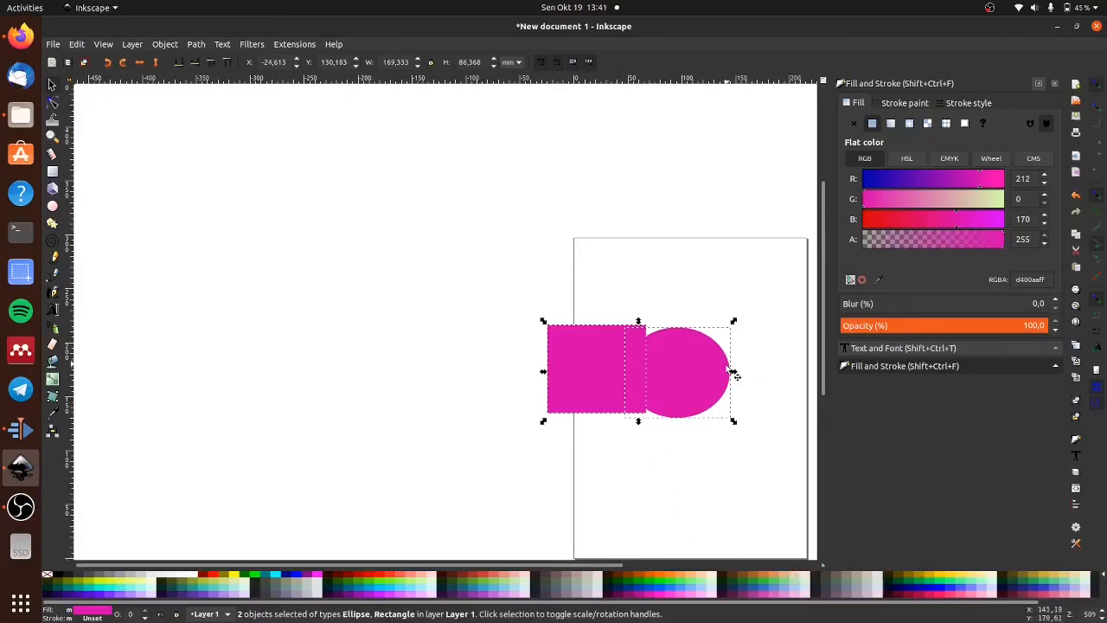
drag(595, 372, 635, 360)
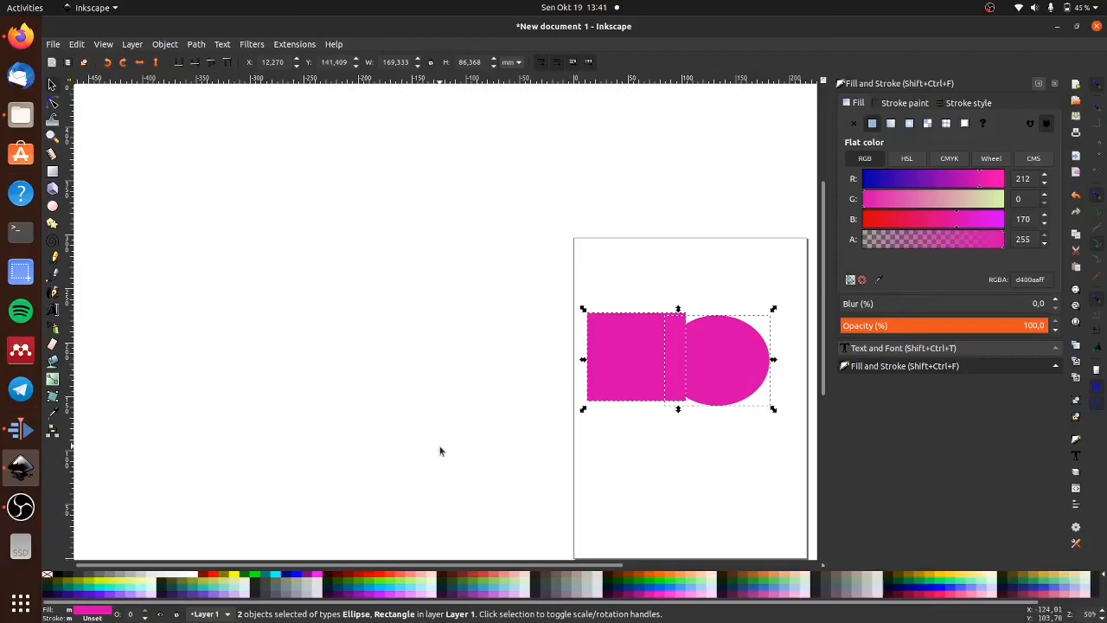
click(457, 397)
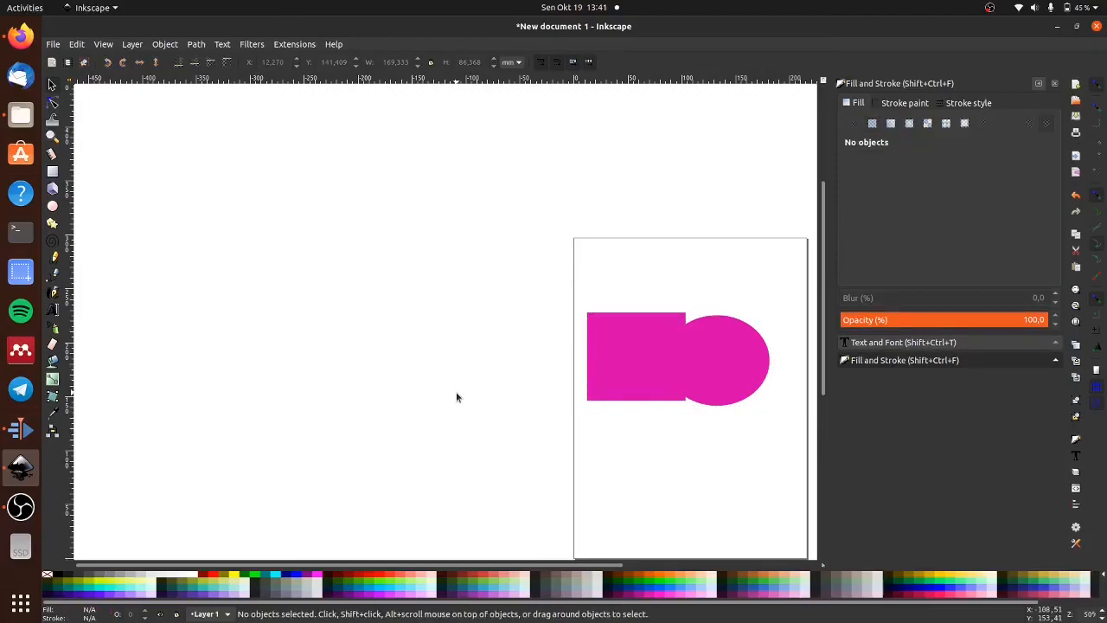